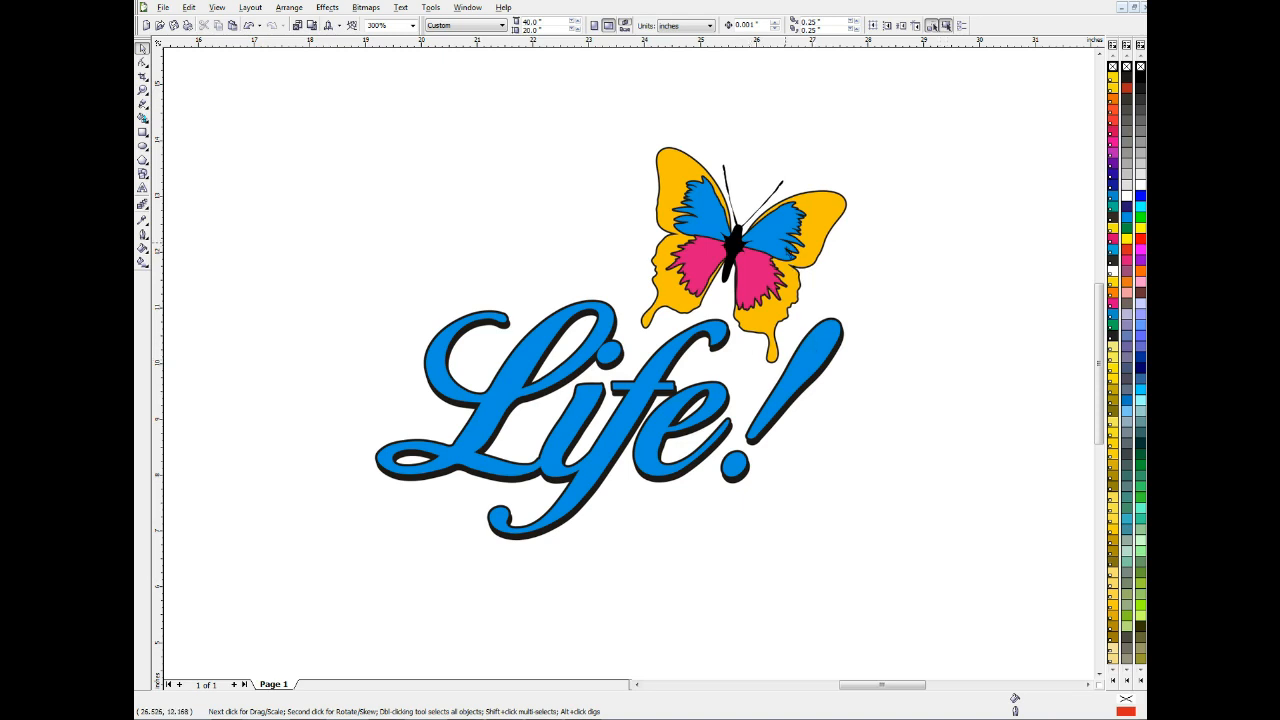
Pull the butterfly's right wing pieces away from its body as separate objects, and undo these moves
{"action": "left_click_drag", "start_coordinate": [787, 252], "coordinate": [895, 212]}
{"action": "left_click_drag", "start_coordinate": [760, 282], "coordinate": [903, 294]}
{"action": "left_click_drag", "start_coordinate": [825, 242], "coordinate": [887, 186]}
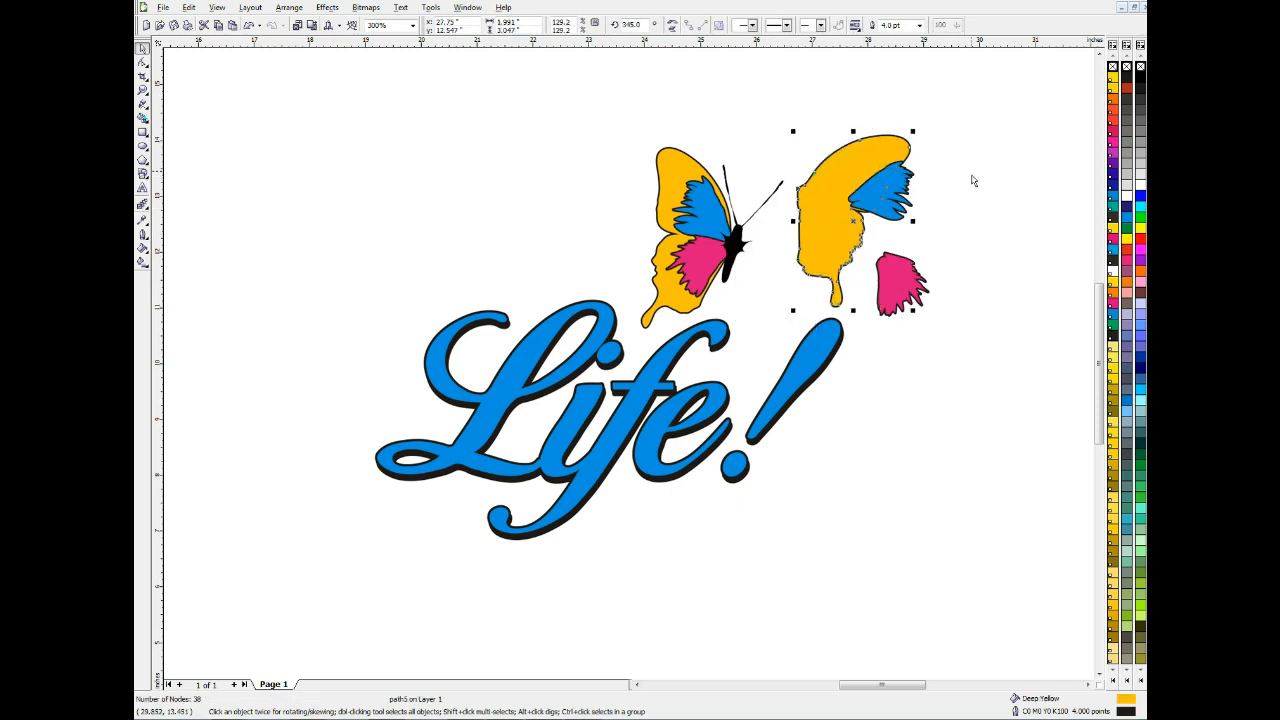
{"action": "key", "text": "ctrl+z"}
{"action": "key", "text": "ctrl+z"}
{"action": "key", "text": "ctrl+z"}
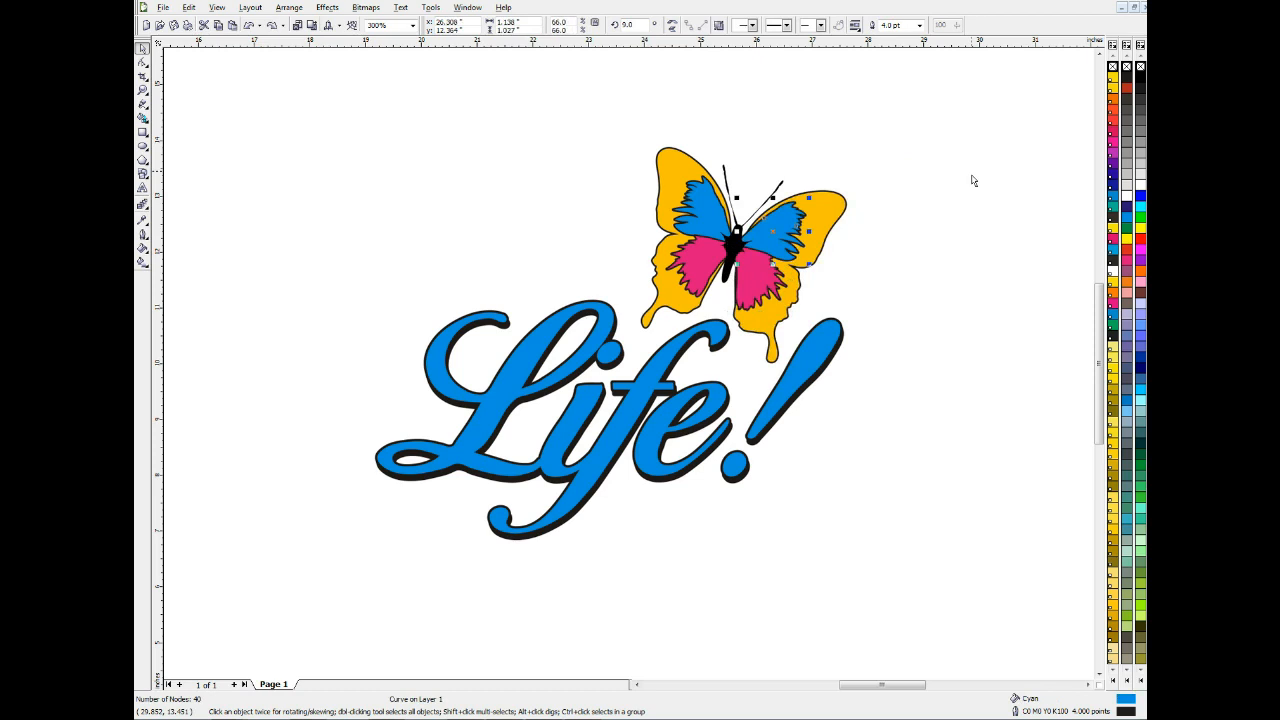
{"action": "left_click", "coordinate": [981, 143]}
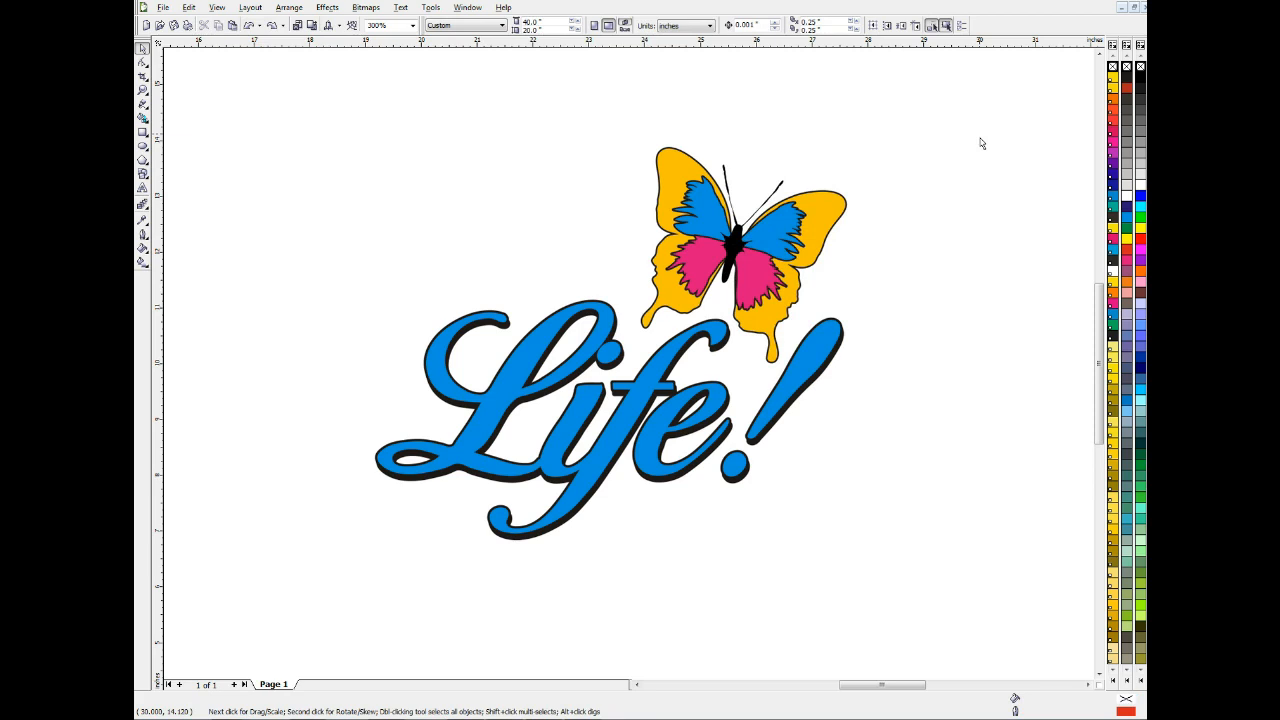
Move the blue Life! lettering off its black shadow, try its outline without Behind fill, and undo the outline change
{"action": "left_click_drag", "start_coordinate": [836, 346], "coordinate": [907, 373]}
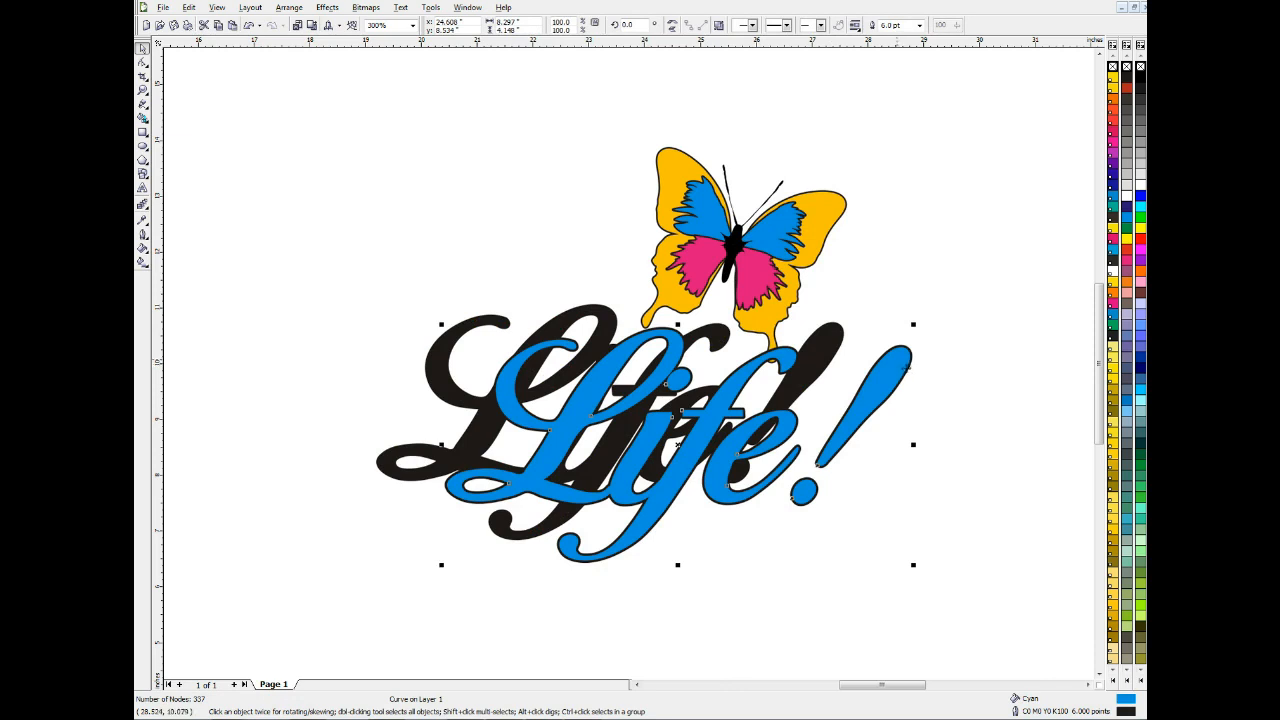
{"action": "key", "text": "F12"}
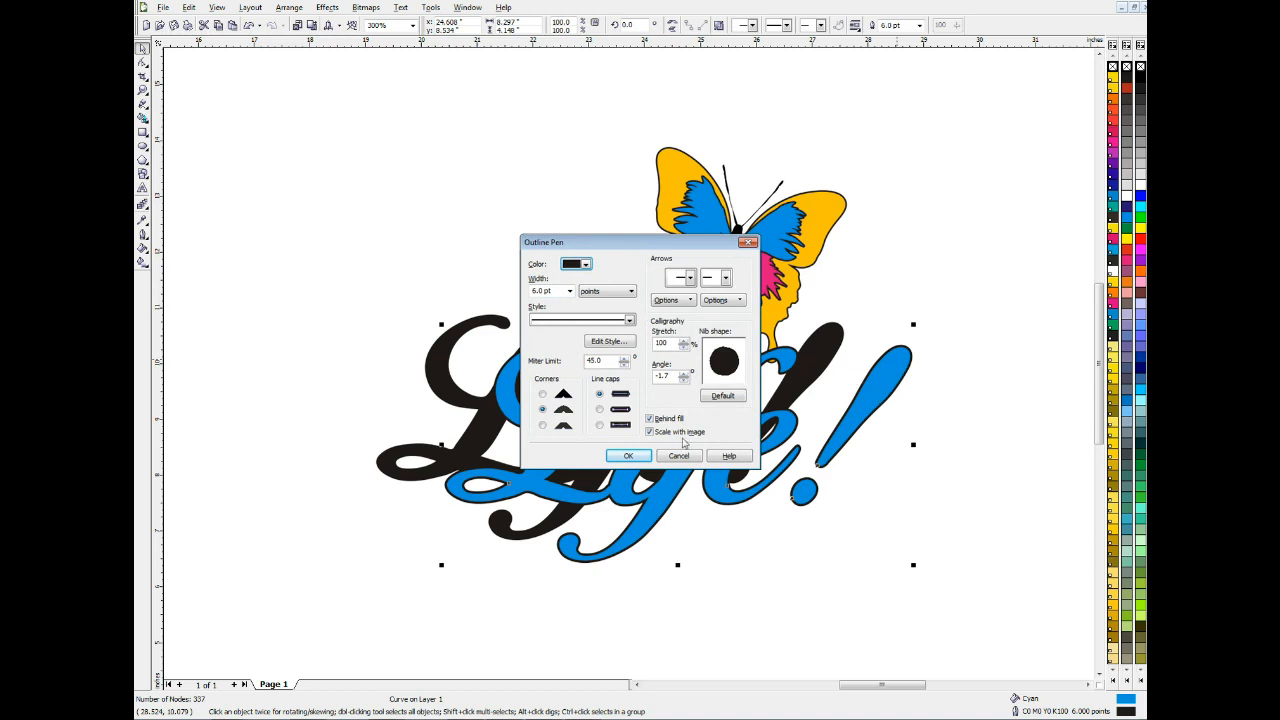
{"action": "left_click", "coordinate": [650, 419]}
{"action": "left_click", "coordinate": [628, 456]}
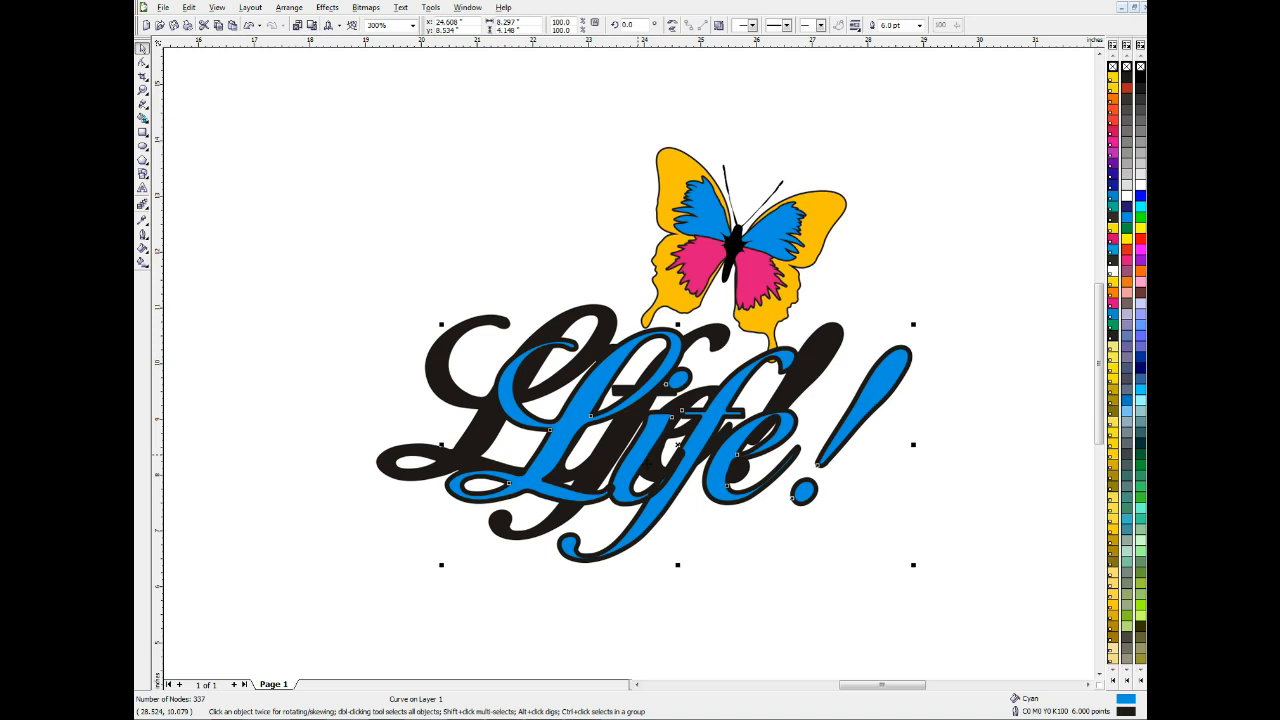
{"action": "key", "text": "ctrl+z"}
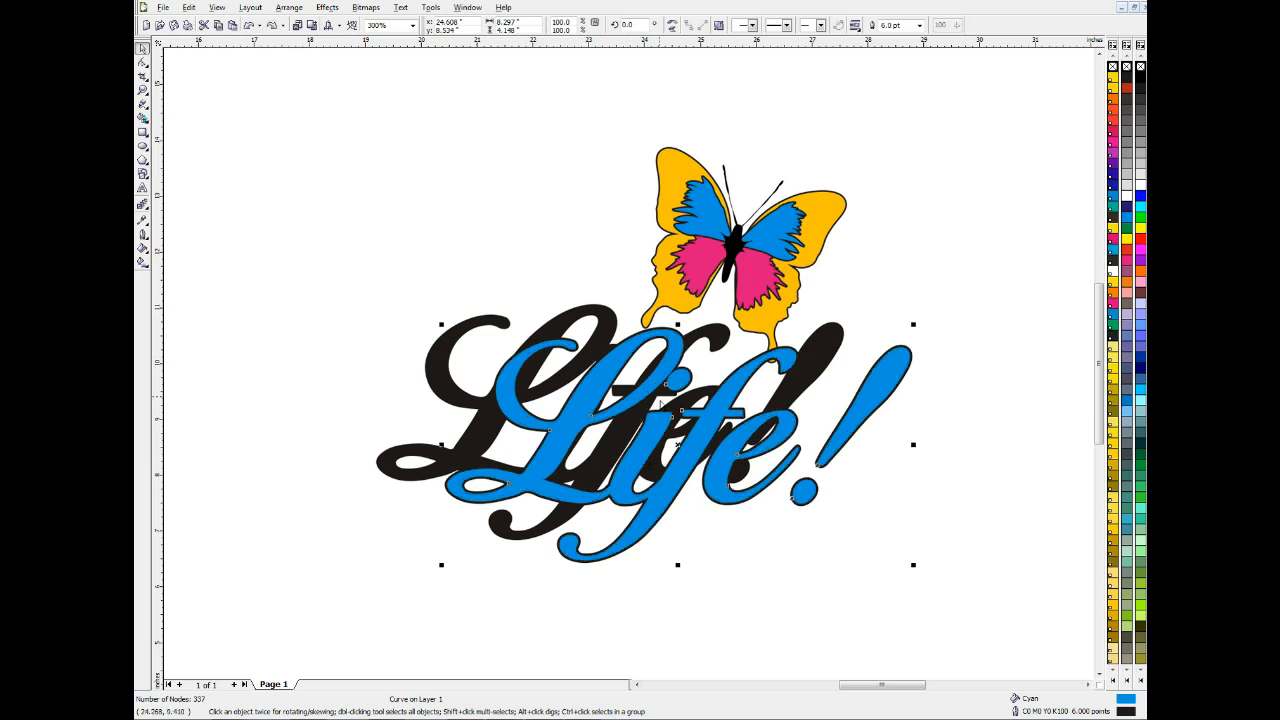
Review the Behind fill and Scale with image outline options of the blue lettering, and undo its move off the shadow
{"action": "key", "text": "F12"}
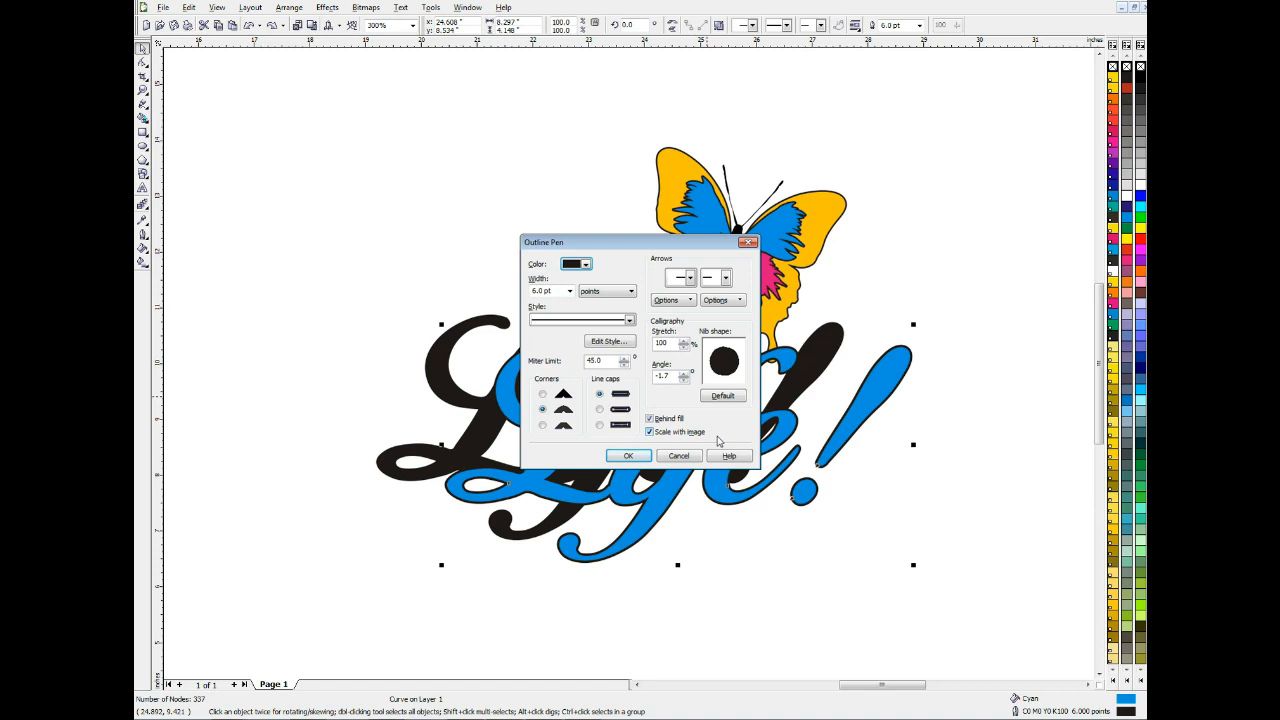
{"action": "left_click", "coordinate": [641, 457]}
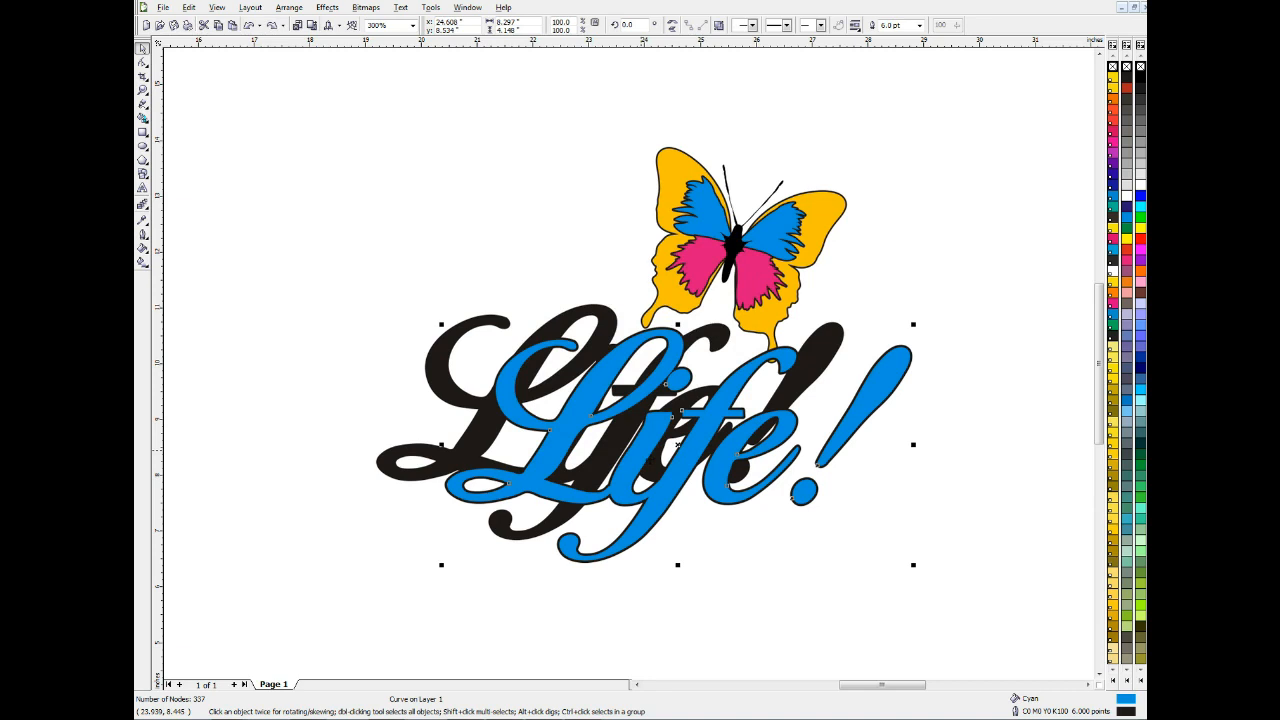
{"action": "key", "text": "ctrl+z"}
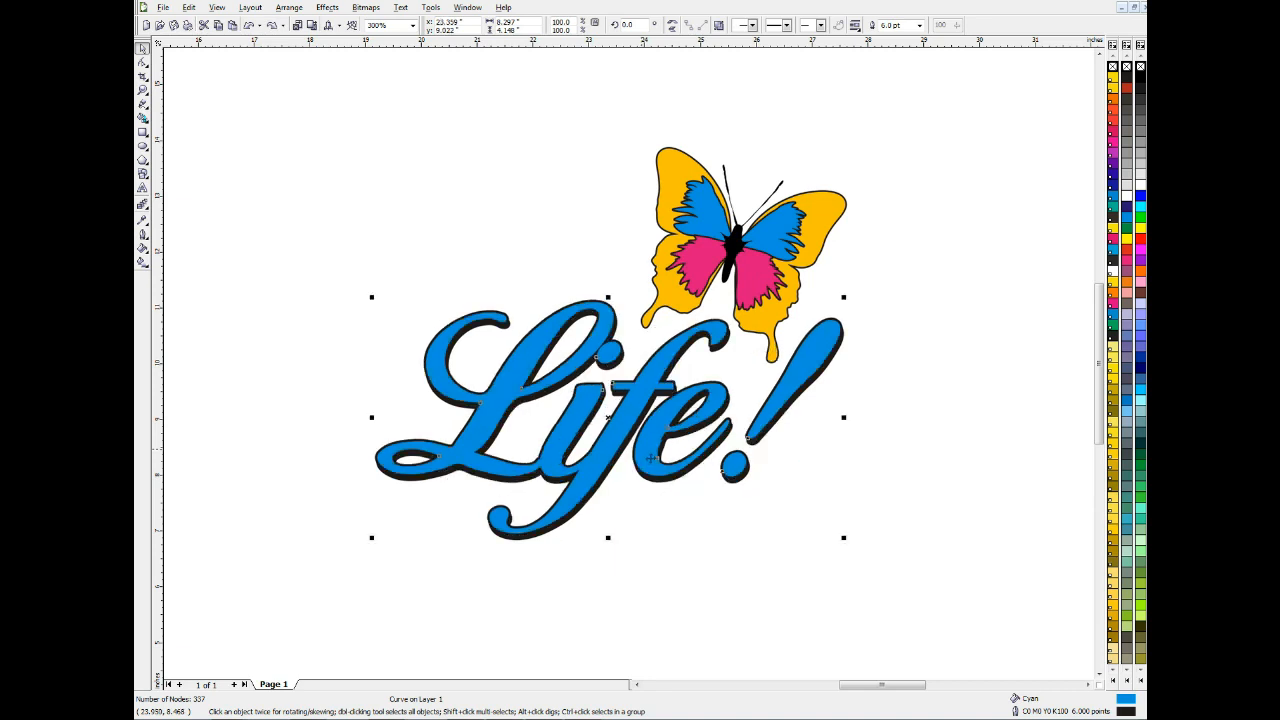
Check the Behind fill and Scale with image outline options of the butterfly's blue right wing piece
{"action": "left_click", "coordinate": [802, 236]}
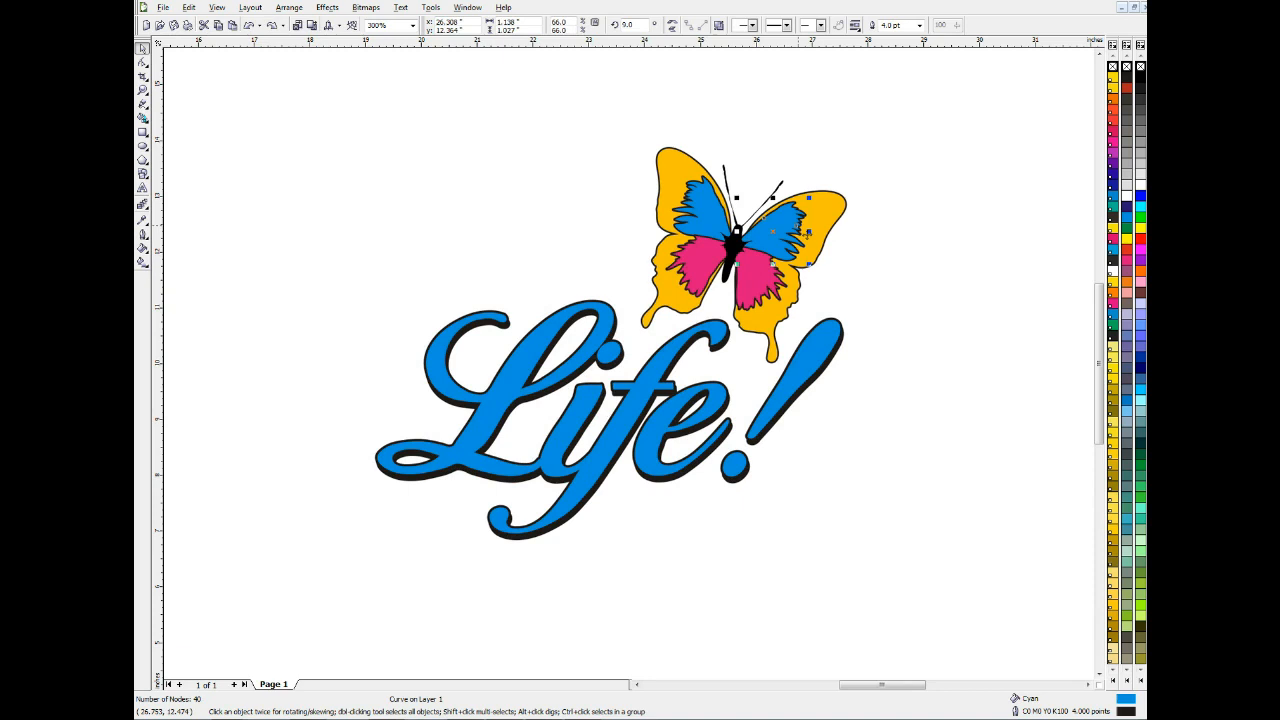
{"action": "key", "text": "F12"}
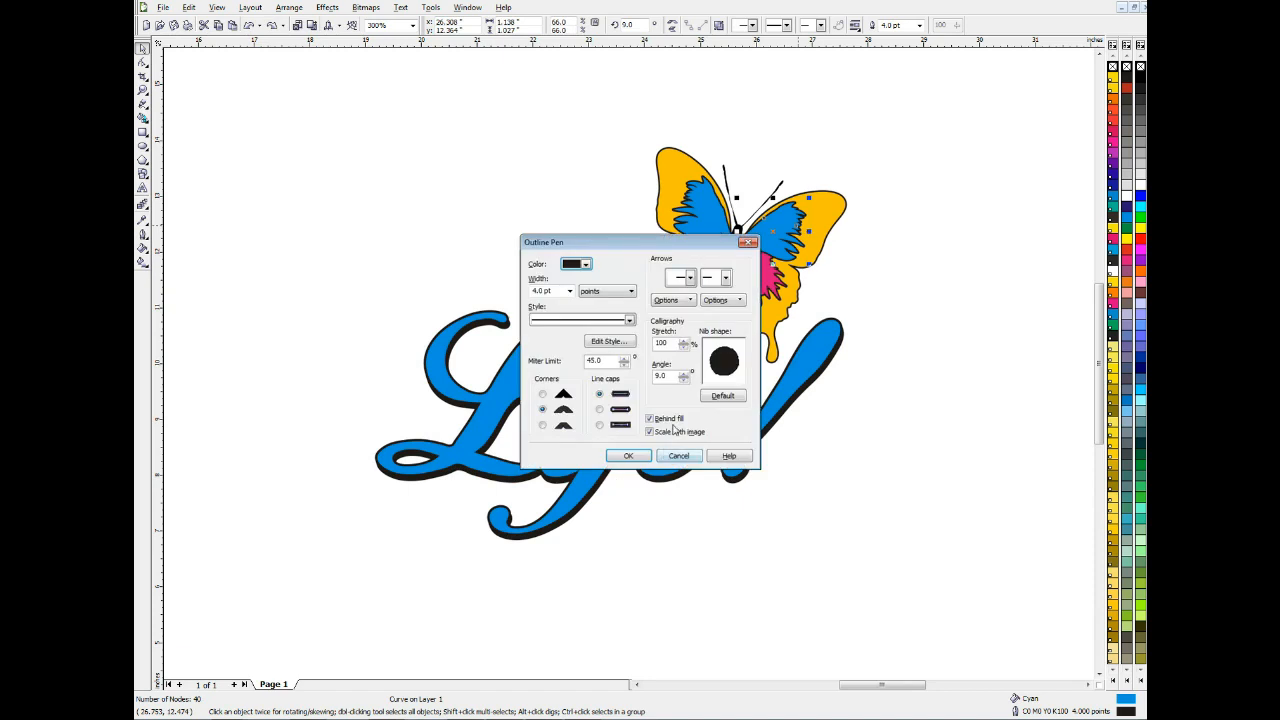
{"action": "left_click", "coordinate": [648, 461]}
{"action": "left_click", "coordinate": [977, 413]}
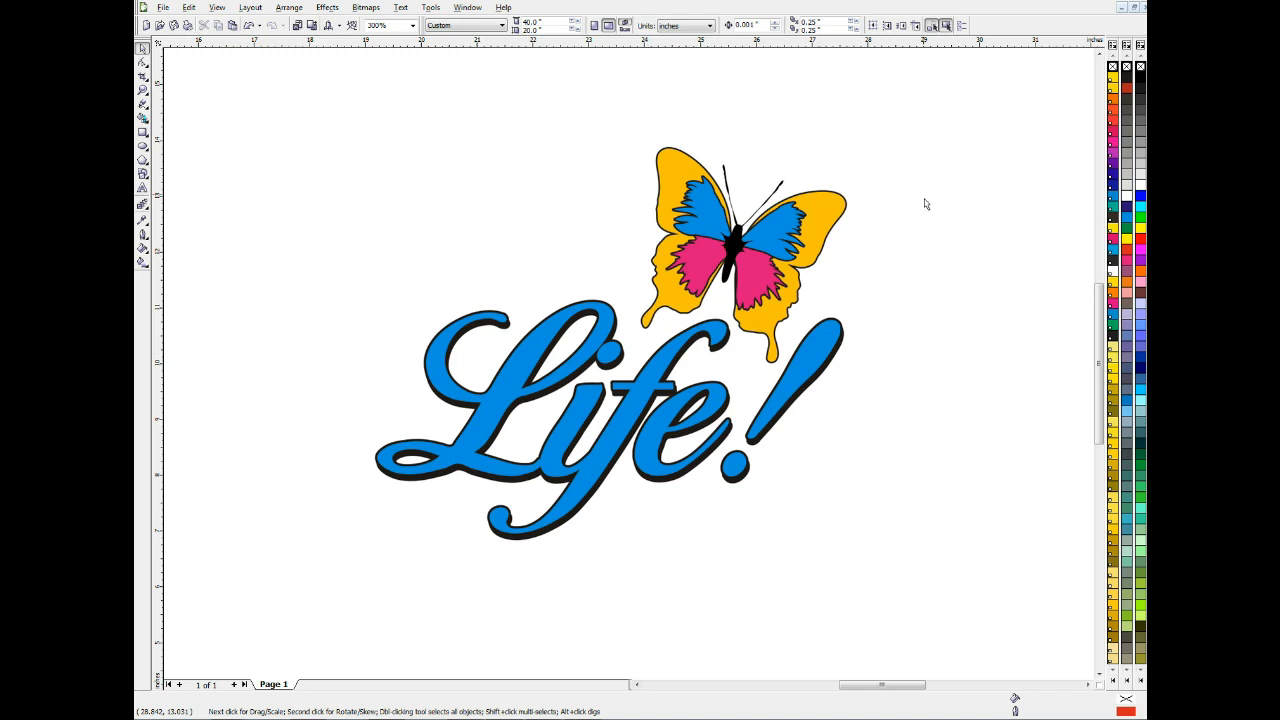
Paste the registration mark, place it above the left end of the lettering, and copy it straight across to the design's right side
{"action": "key", "text": "ctrl+v"}
{"action": "mouse_move", "coordinate": [510, 198]}
{"action": "left_mouse_down"}
{"action": "mouse_move", "coordinate": [316, 312]}
{"action": "mouse_move", "coordinate": [382, 323]}
{"action": "mouse_move", "coordinate": [390, 295]}
{"action": "left_mouse_up"}
{"action": "left_click", "coordinate": [414, 208]}
{"action": "left_click", "coordinate": [397, 303]}
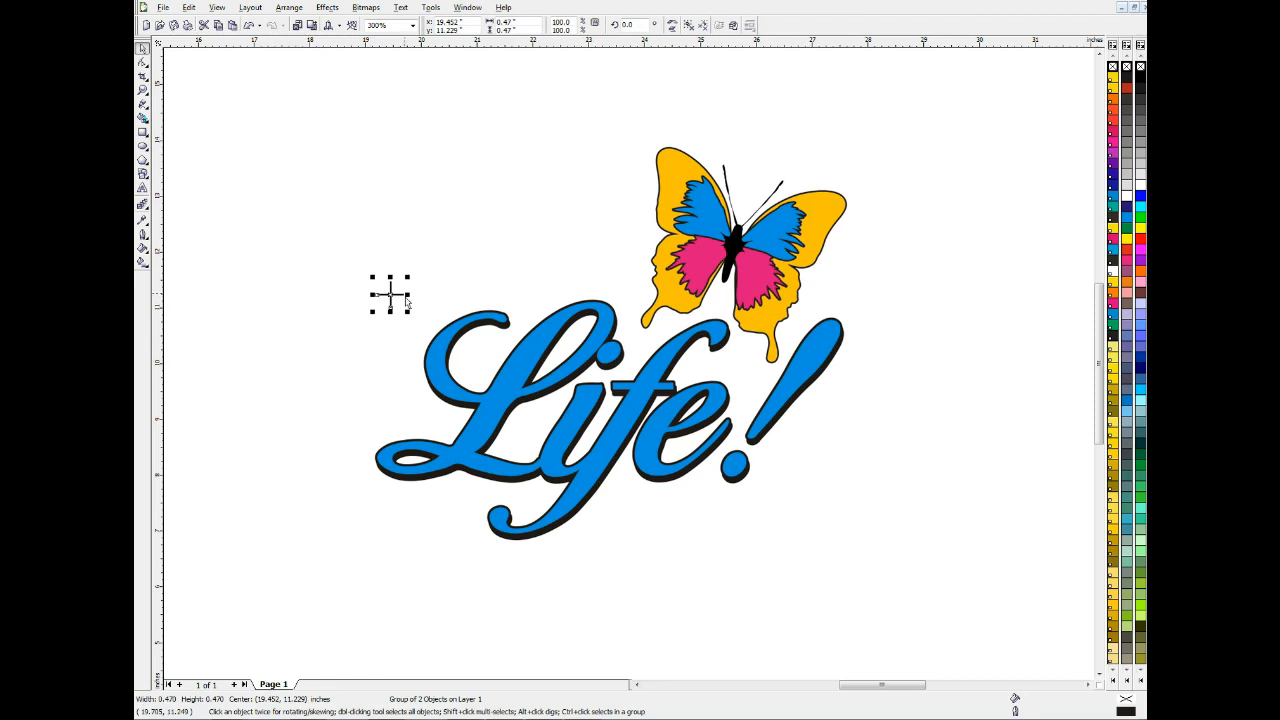
{"action": "left_click_drag", "start_coordinate": [390, 294], "coordinate": [866, 294]}
{"action": "left_click", "coordinate": [937, 360]}
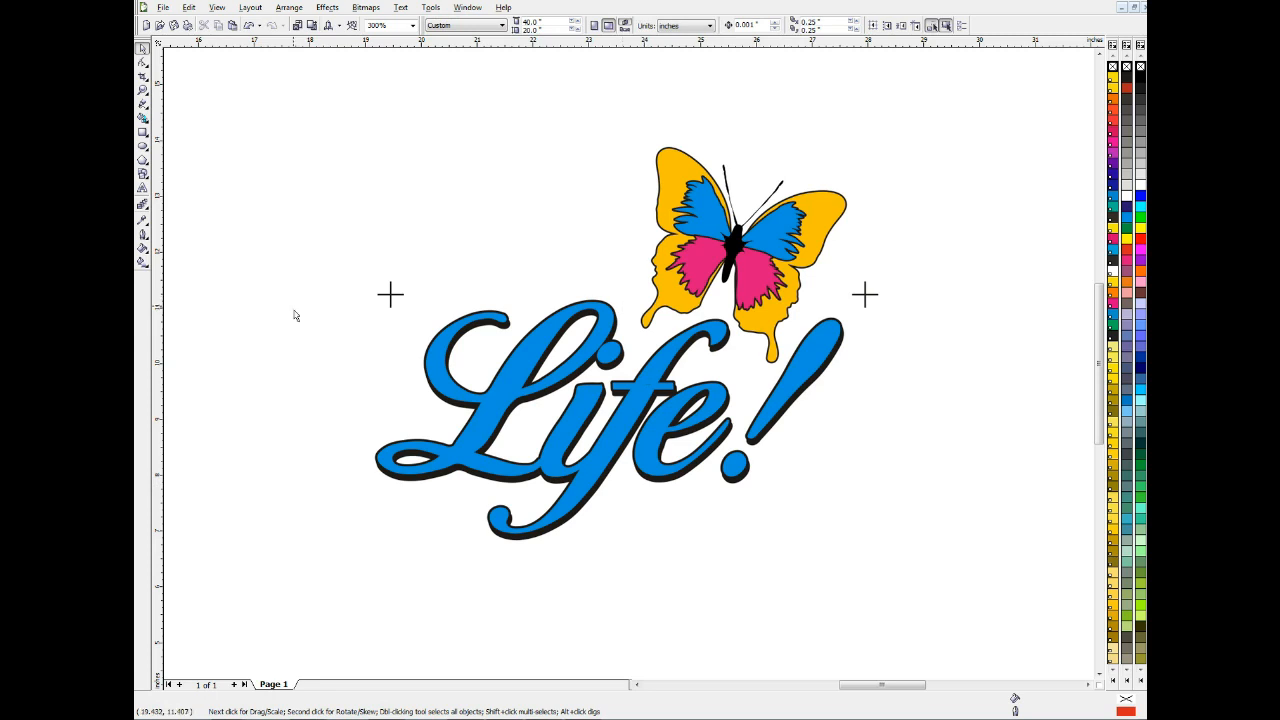
Add vertical guidelines at the design's left and right edges, at about 19.16 and 27.62 inches, and center the registration marks on them
{"action": "left_click_drag", "start_coordinate": [157, 312], "coordinate": [376, 331]}
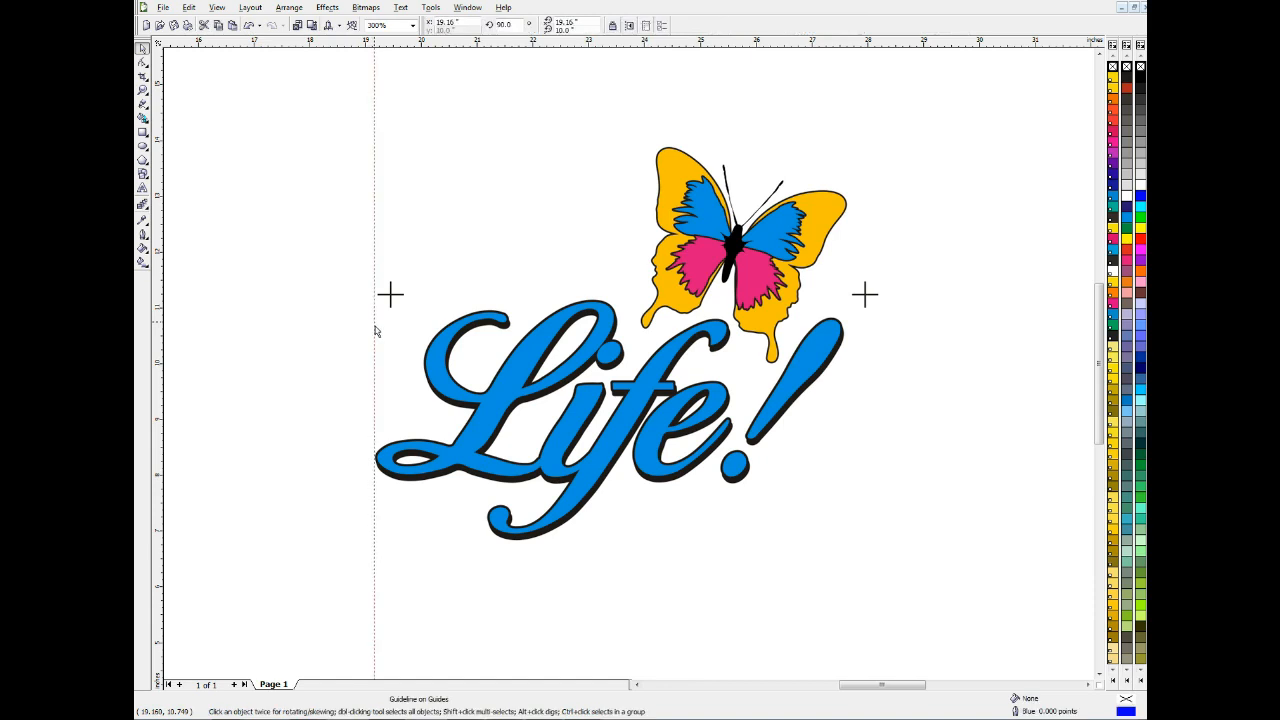
{"action": "left_click_drag", "start_coordinate": [159, 300], "coordinate": [847, 372]}
{"action": "left_click_drag", "start_coordinate": [866, 301], "coordinate": [857, 303]}
{"action": "left_click_drag", "start_coordinate": [394, 300], "coordinate": [372, 303]}
{"action": "left_click", "coordinate": [300, 310]}
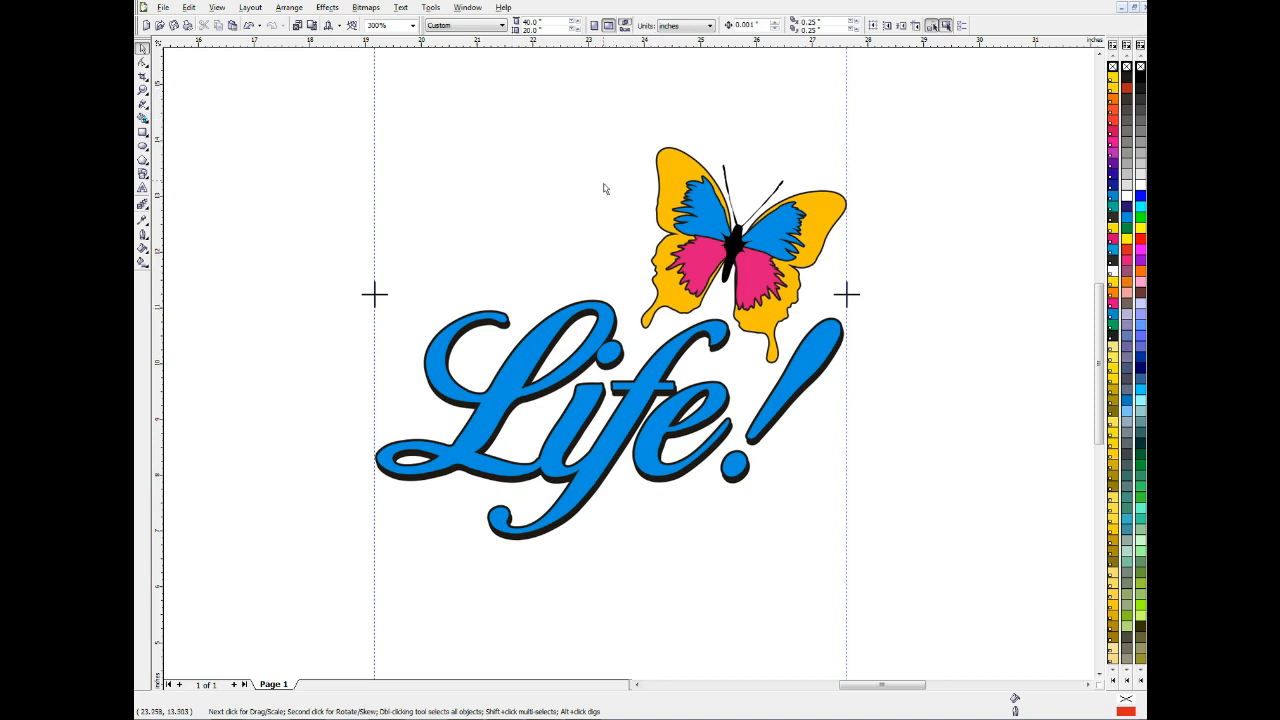
Copy the right registration mark horizontally to a spot roughly midway between the two side marks
{"action": "mouse_move", "coordinate": [344, 272]}
{"action": "left_mouse_down"}
{"action": "mouse_move", "coordinate": [531, 329]}
{"action": "mouse_move", "coordinate": [920, 339]}
{"action": "left_mouse_up"}
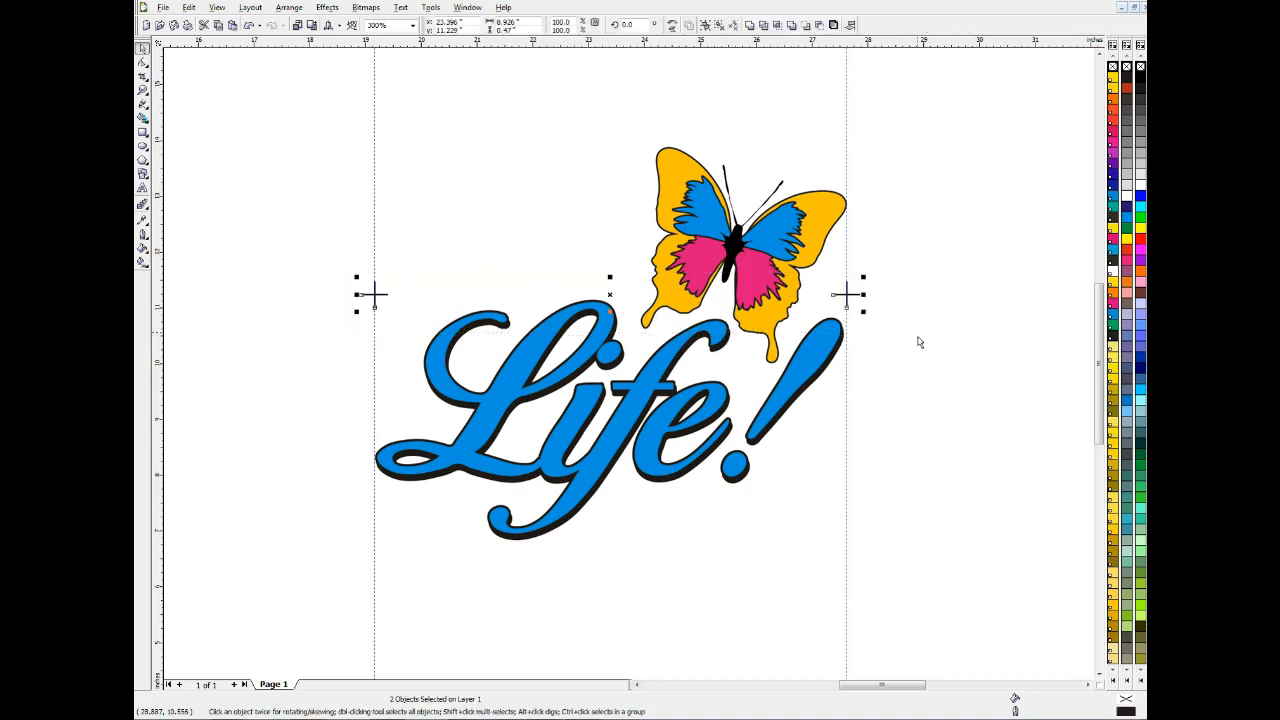
{"action": "left_click", "coordinate": [848, 294]}
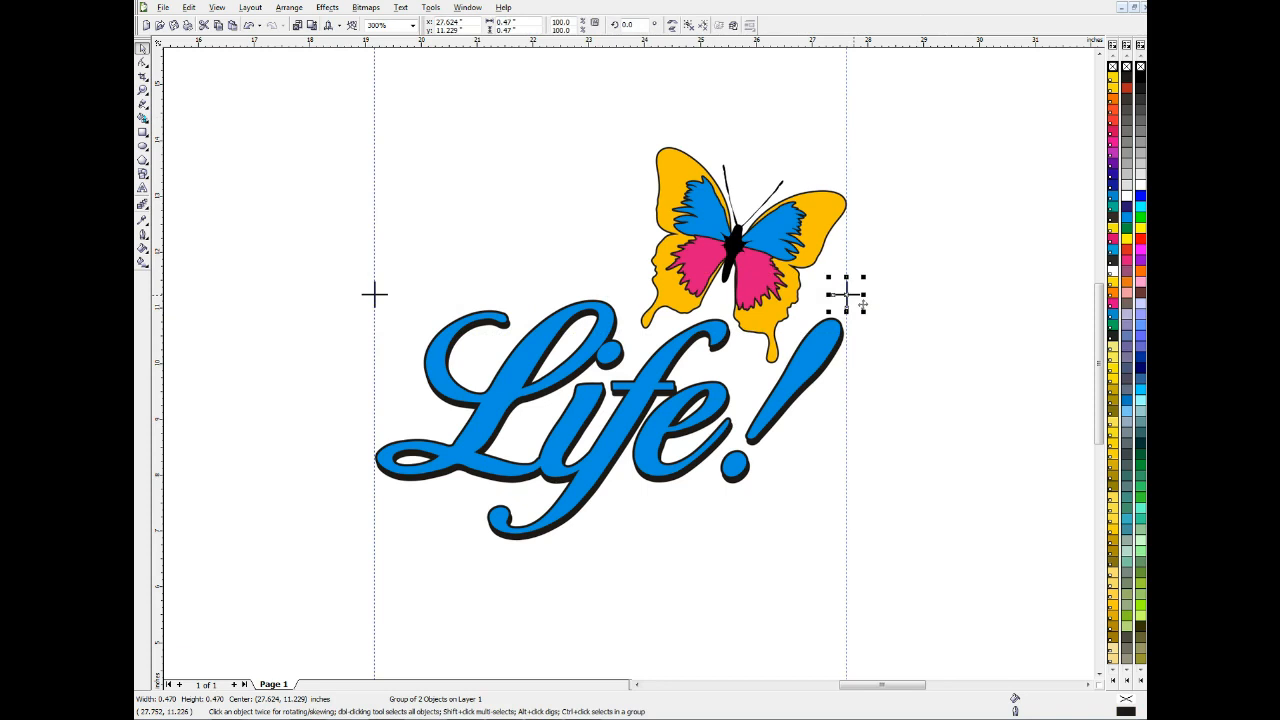
{"action": "left_click_drag", "start_coordinate": [856, 294], "coordinate": [642, 289]}
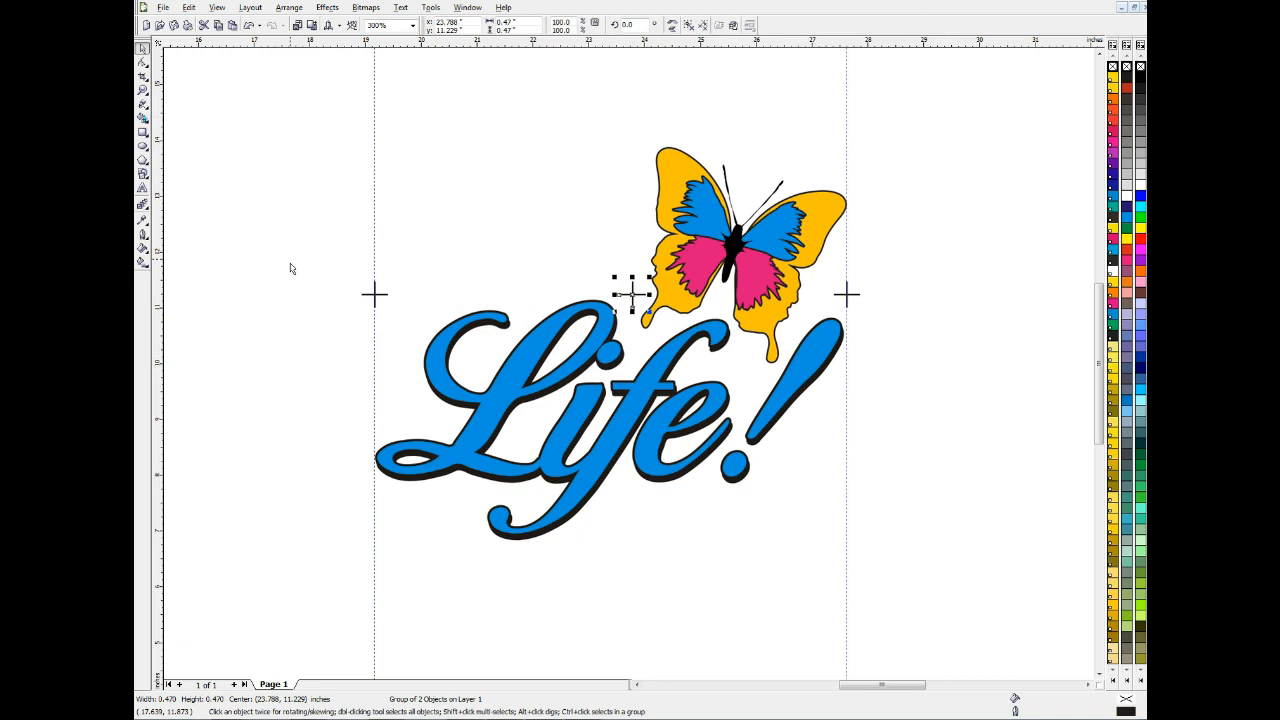
Distribute the three registration marks horizontally by their centers within the extent of the selection
{"action": "left_click_drag", "start_coordinate": [304, 259], "coordinate": [908, 377]}
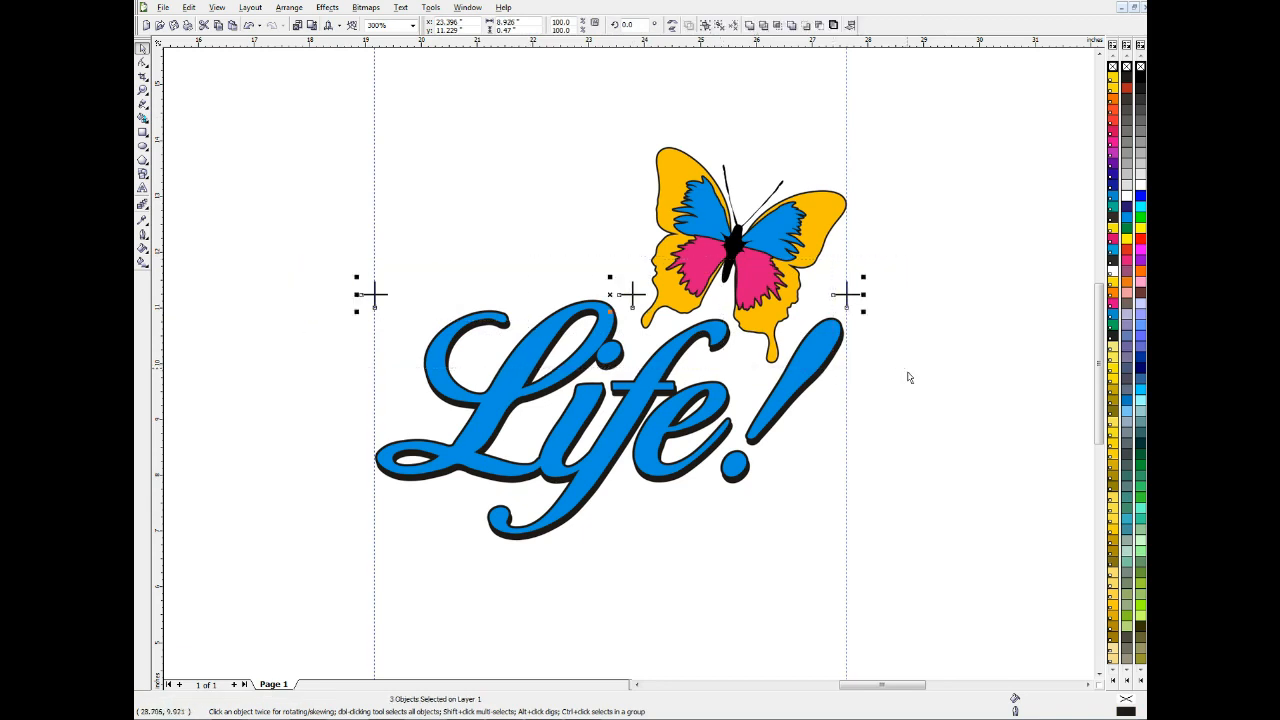
{"action": "left_click", "coordinate": [292, 8]}
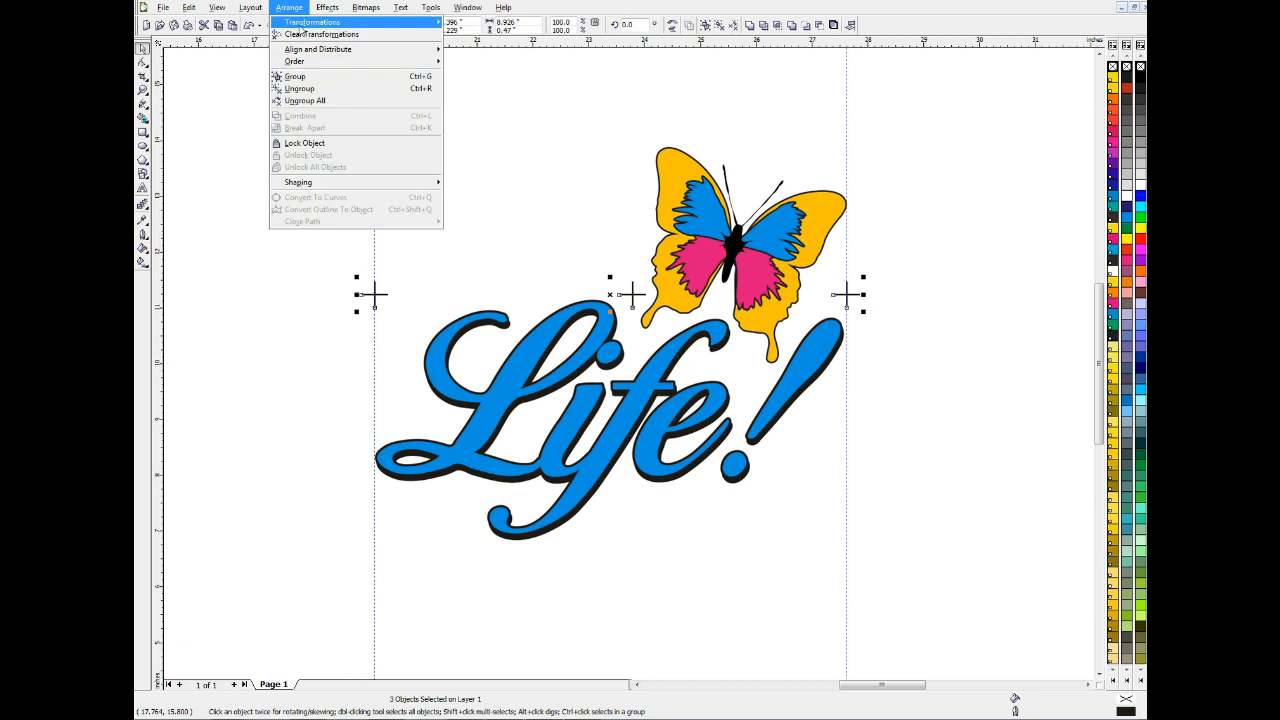
{"action": "mouse_move", "coordinate": [335, 50]}
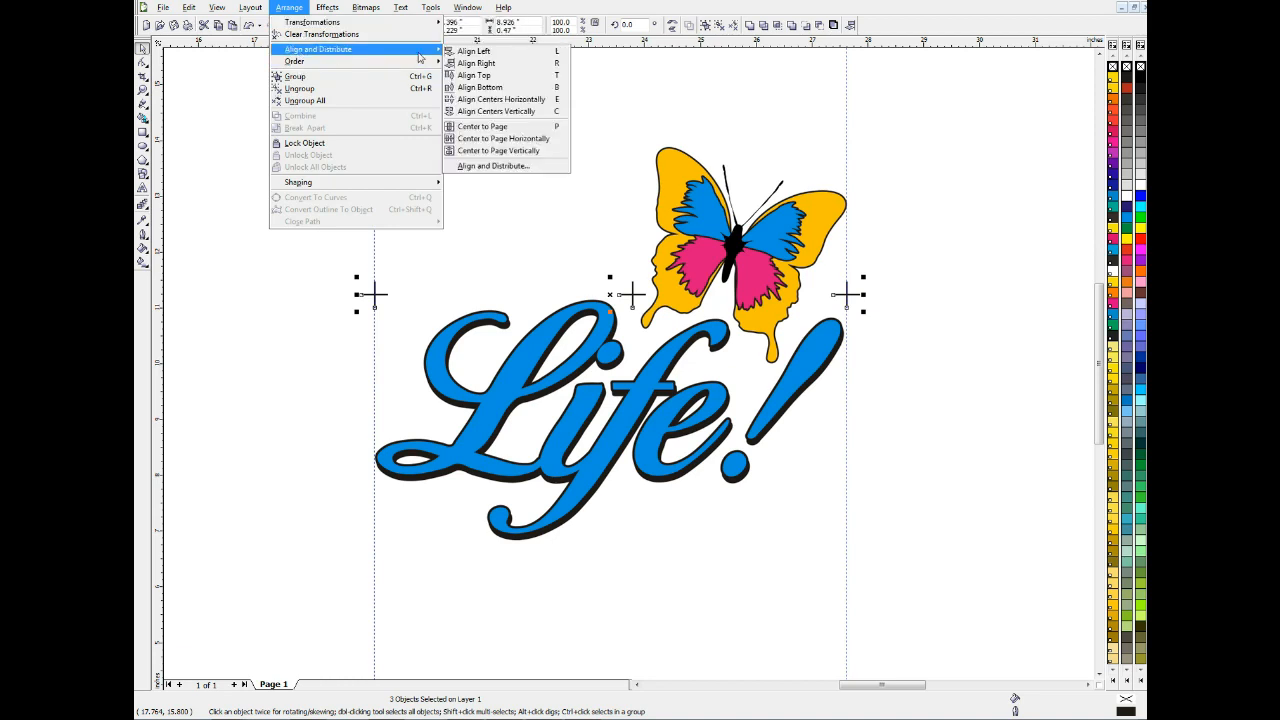
{"action": "left_click", "coordinate": [509, 166]}
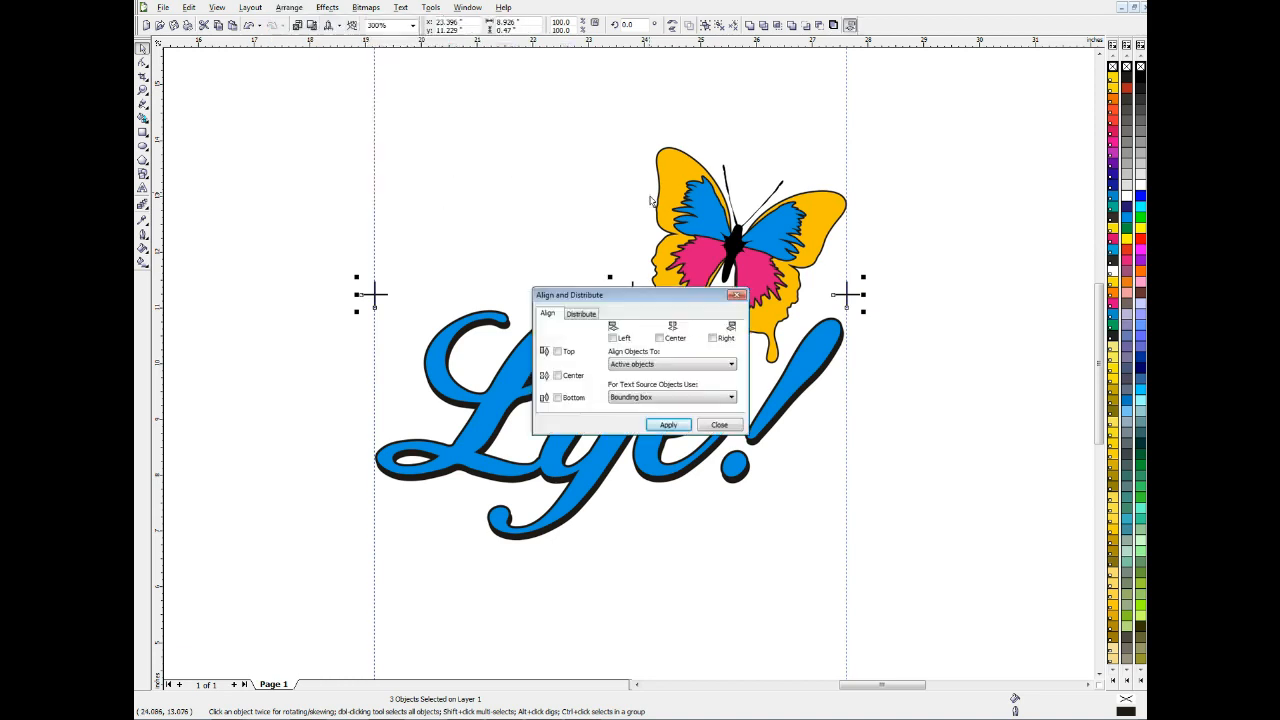
{"action": "left_click_drag", "start_coordinate": [621, 298], "coordinate": [889, 390]}
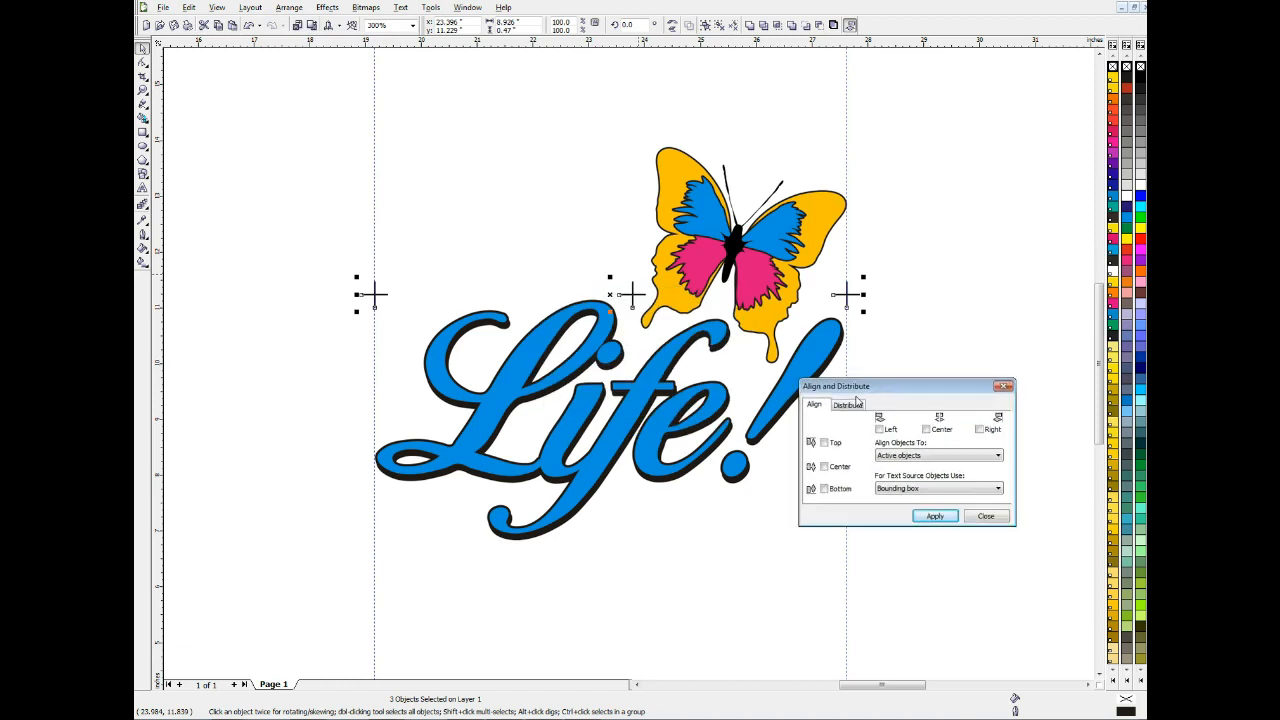
{"action": "left_click", "coordinate": [848, 404]}
{"action": "left_click", "coordinate": [903, 430]}
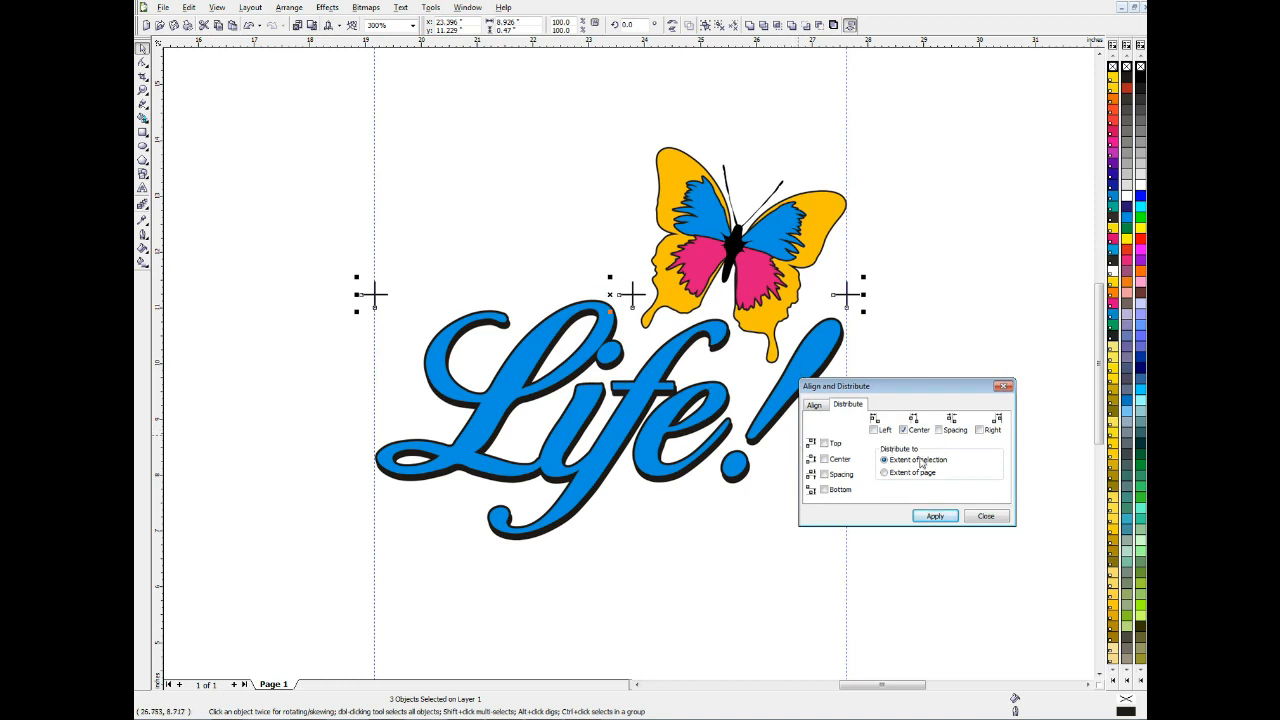
{"action": "left_click", "coordinate": [938, 517]}
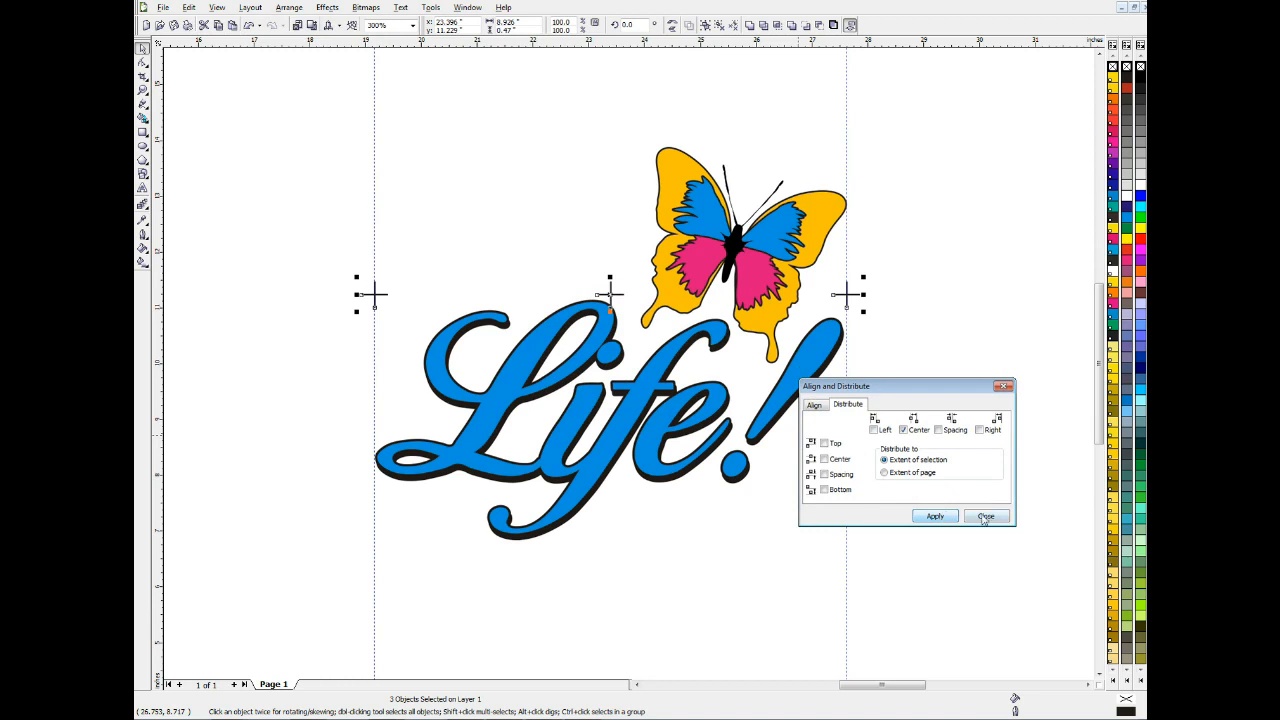
{"action": "left_click", "coordinate": [984, 519]}
Move the middle registration mark straight up above the artwork, to a Y position of about 14.1 inches
{"action": "left_click", "coordinate": [616, 298]}
{"action": "left_click", "coordinate": [616, 298]}
{"action": "left_click_drag", "start_coordinate": [616, 298], "coordinate": [617, 138]}
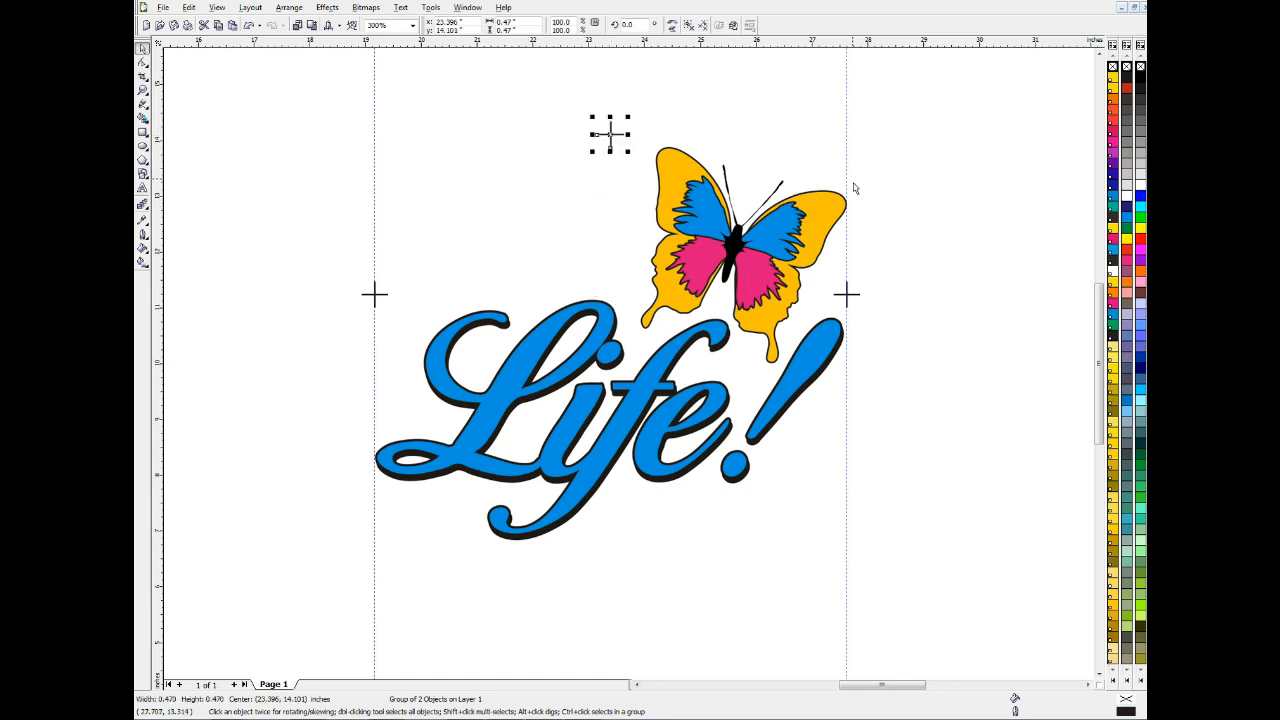
{"action": "left_click", "coordinate": [936, 152]}
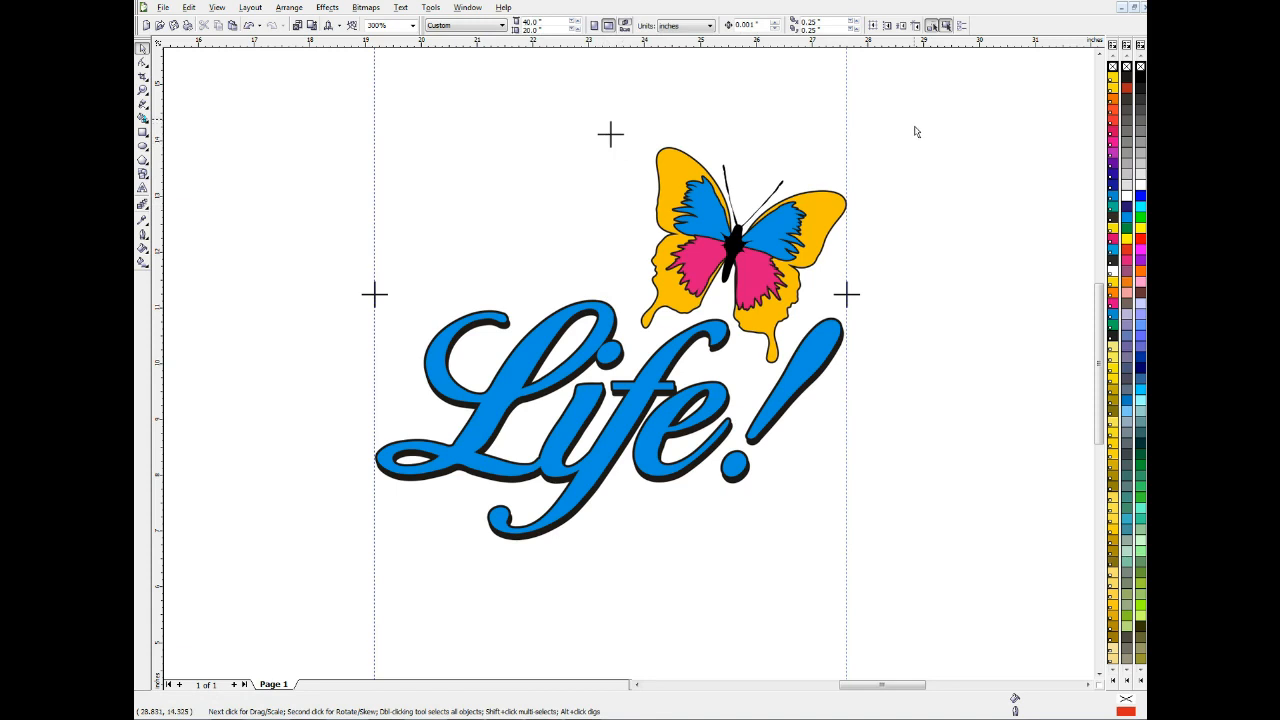
Delete both vertical guidelines at the design's left and right edges
{"action": "left_click", "coordinate": [857, 119]}
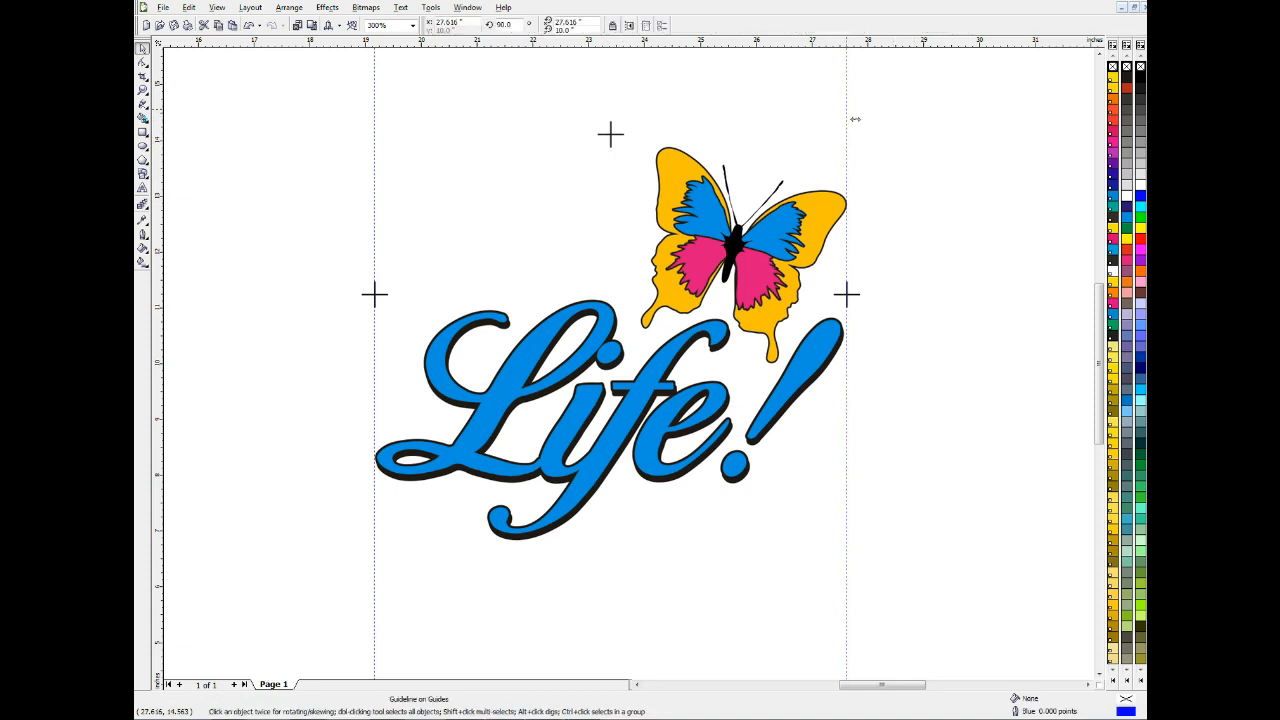
{"action": "key", "text": "Delete"}
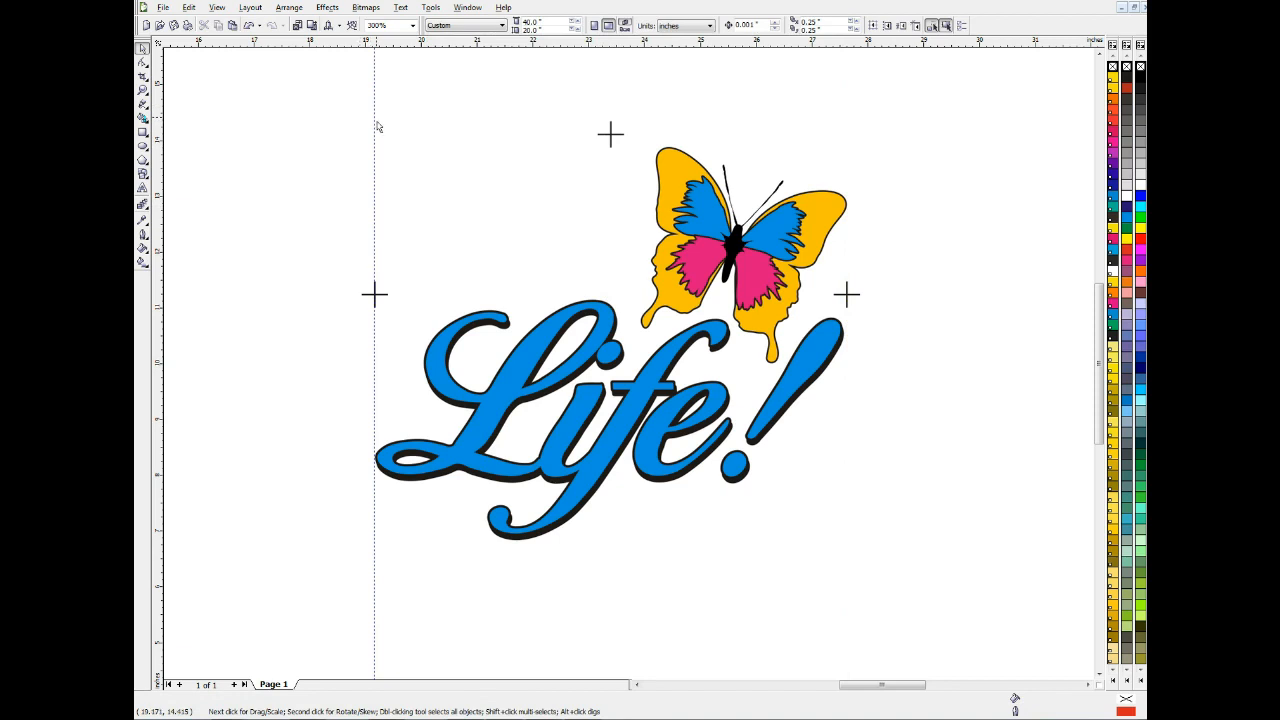
{"action": "left_click", "coordinate": [383, 127]}
{"action": "key", "text": "Delete"}
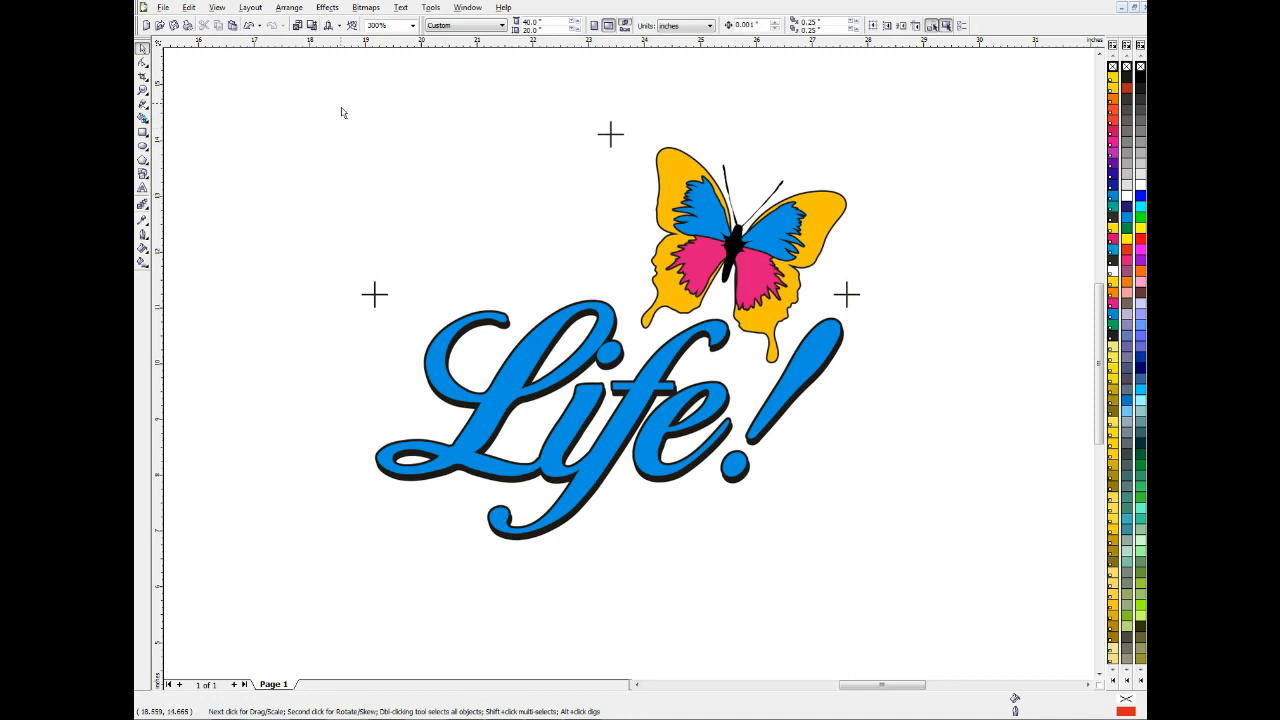
Move the whole artwork with its registration marks to the page's upper left area, centered at about X 11.9, Y 14.2 inches
{"action": "left_click_drag", "start_coordinate": [339, 104], "coordinate": [919, 602]}
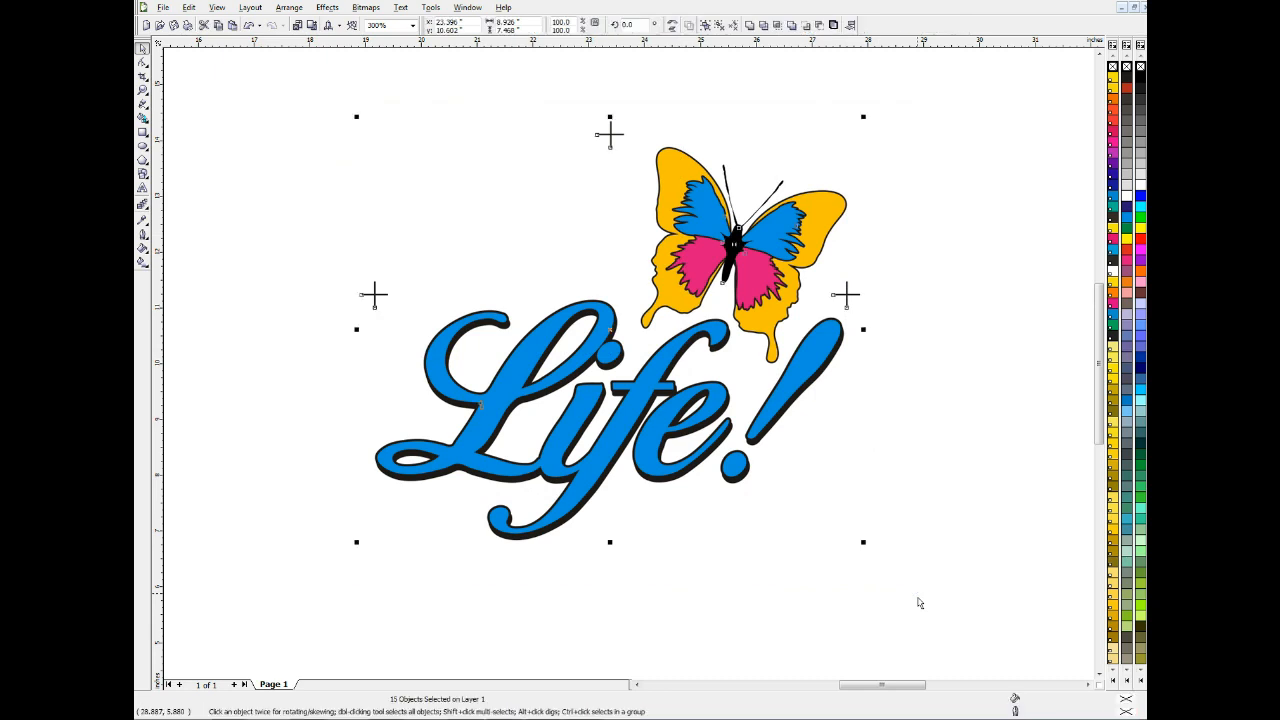
{"action": "scroll", "coordinate": [919, 602], "scroll_direction": "down", "scroll_amount": 1}
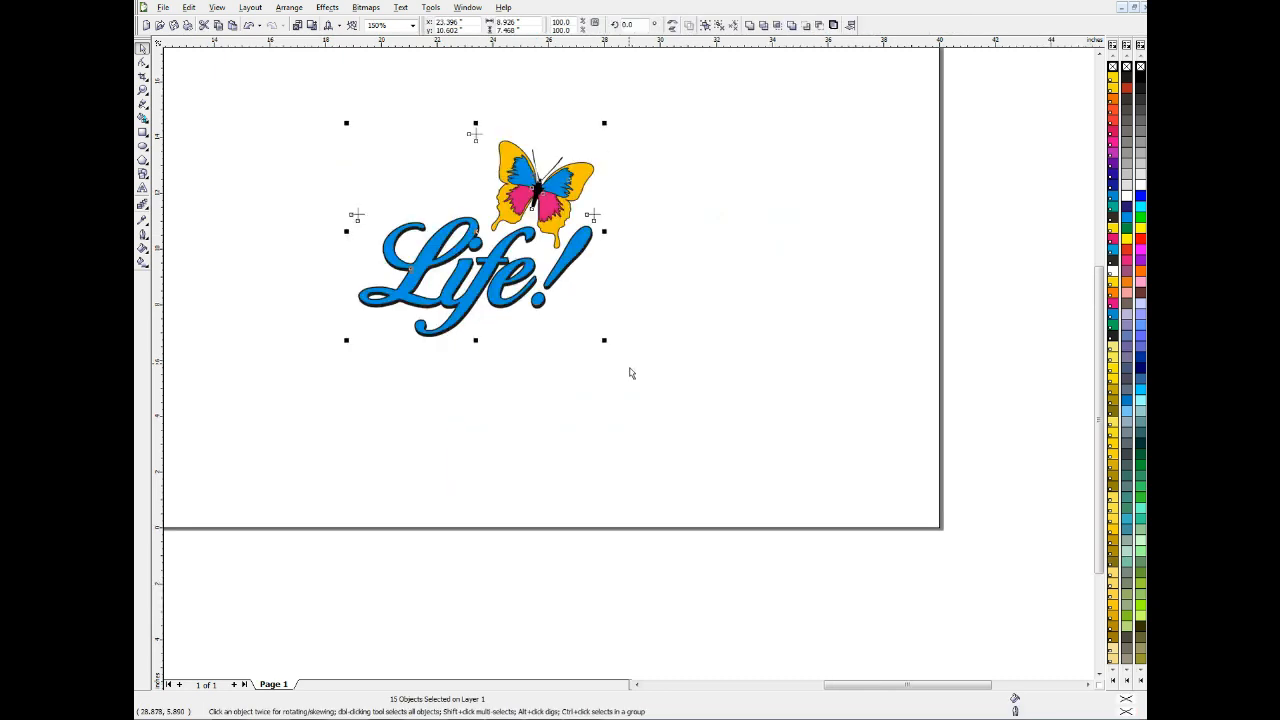
{"action": "scroll", "coordinate": [629, 373], "scroll_direction": "down", "scroll_amount": 1}
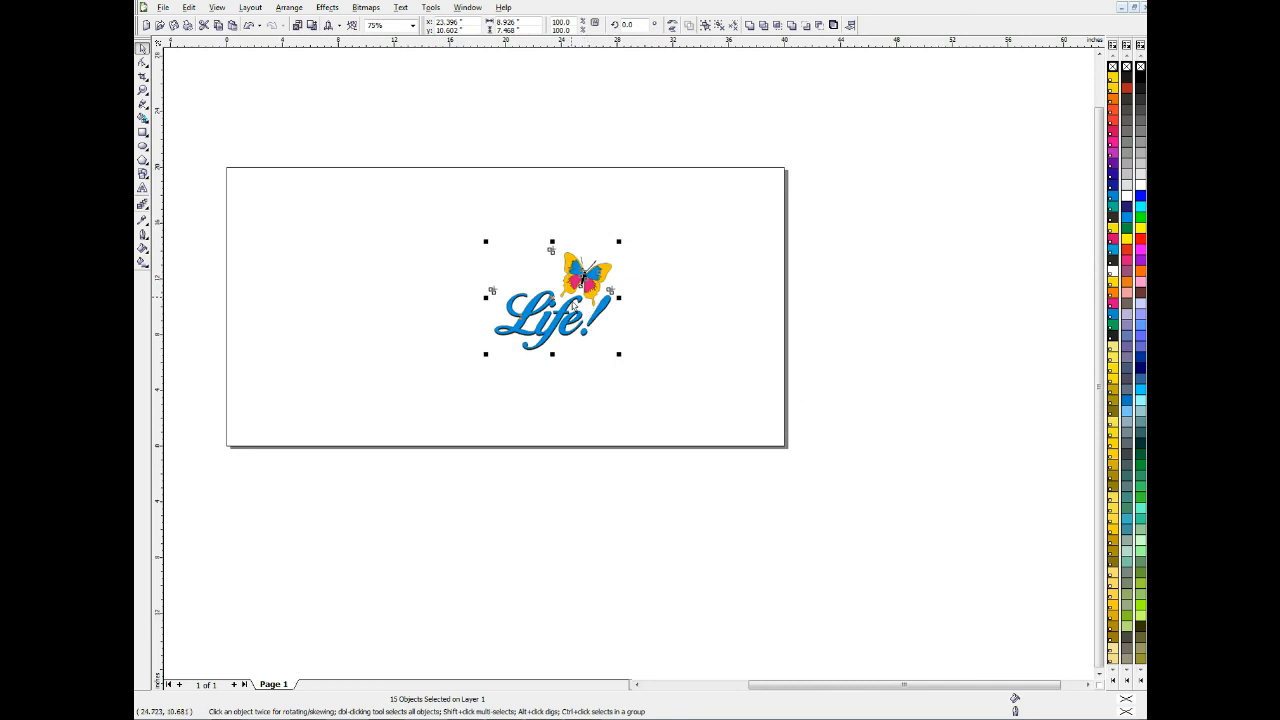
{"action": "left_click_drag", "start_coordinate": [577, 306], "coordinate": [414, 254]}
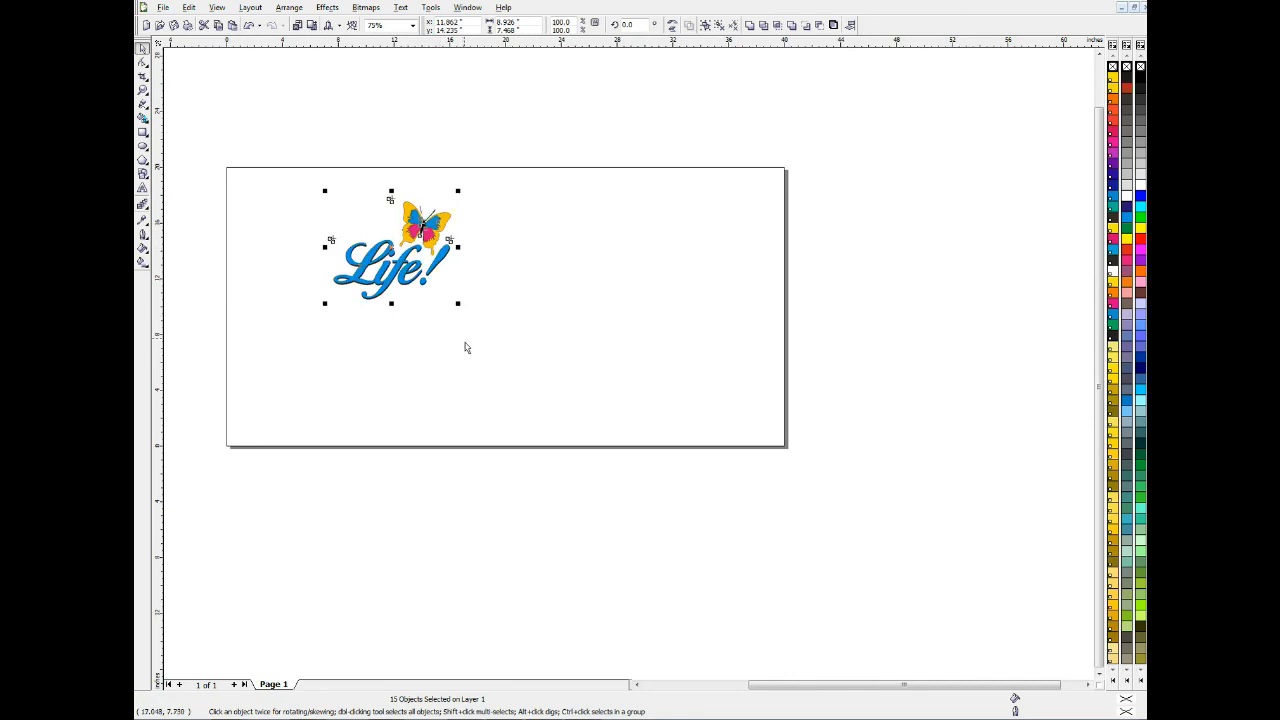
Place three copies of the artwork with its registration marks beside and below the original, forming a two-by-two arrangement on the page
{"action": "key", "text": "ctrl+d"}
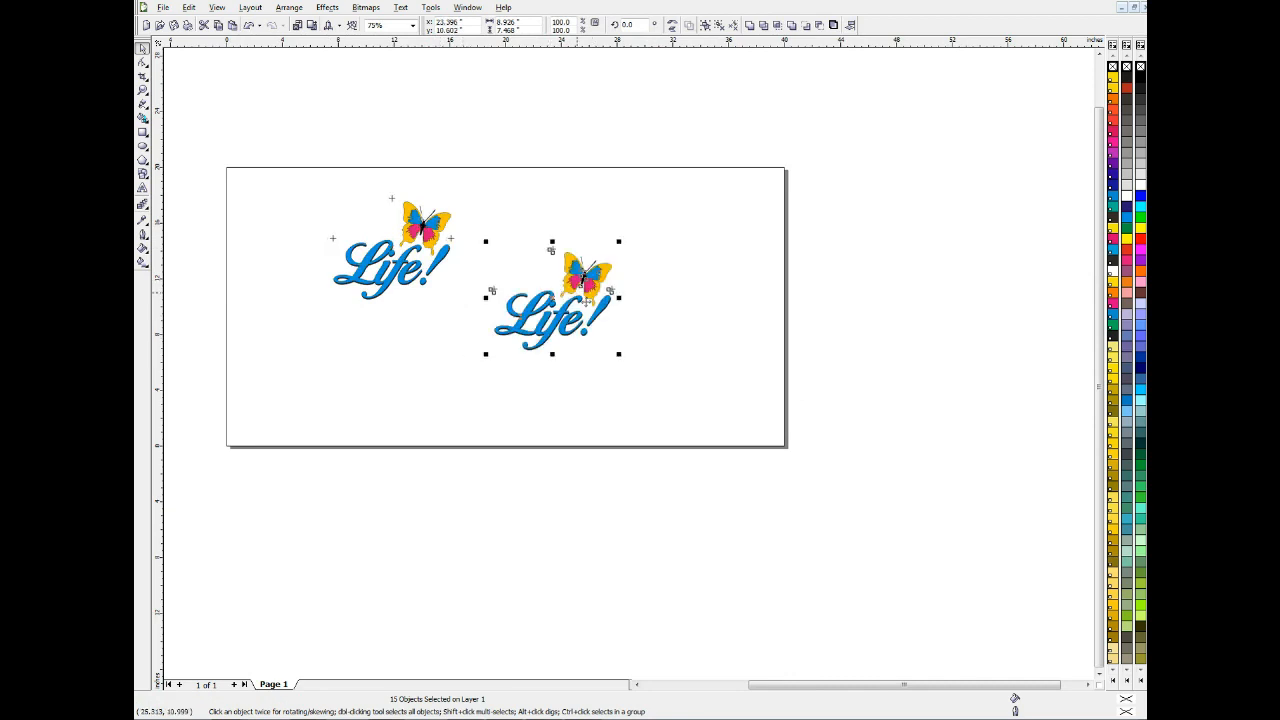
{"action": "left_click_drag", "start_coordinate": [553, 308], "coordinate": [545, 256]}
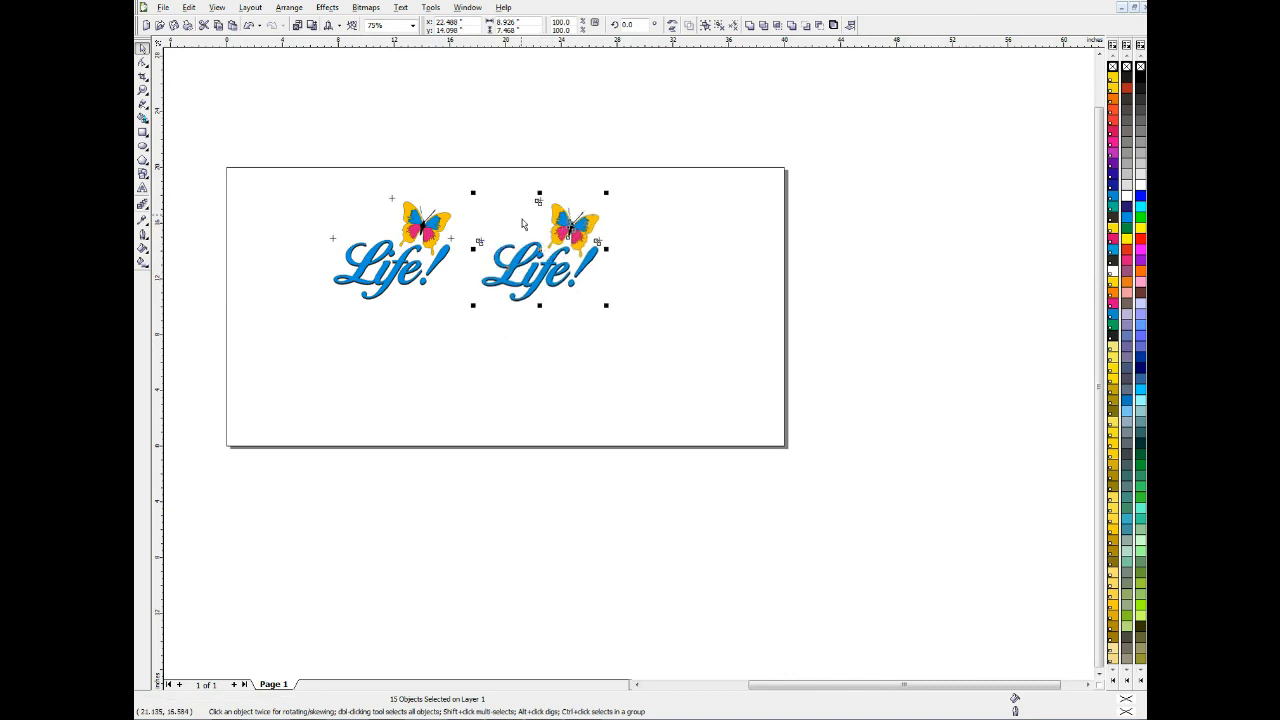
{"action": "key", "text": "ctrl+d"}
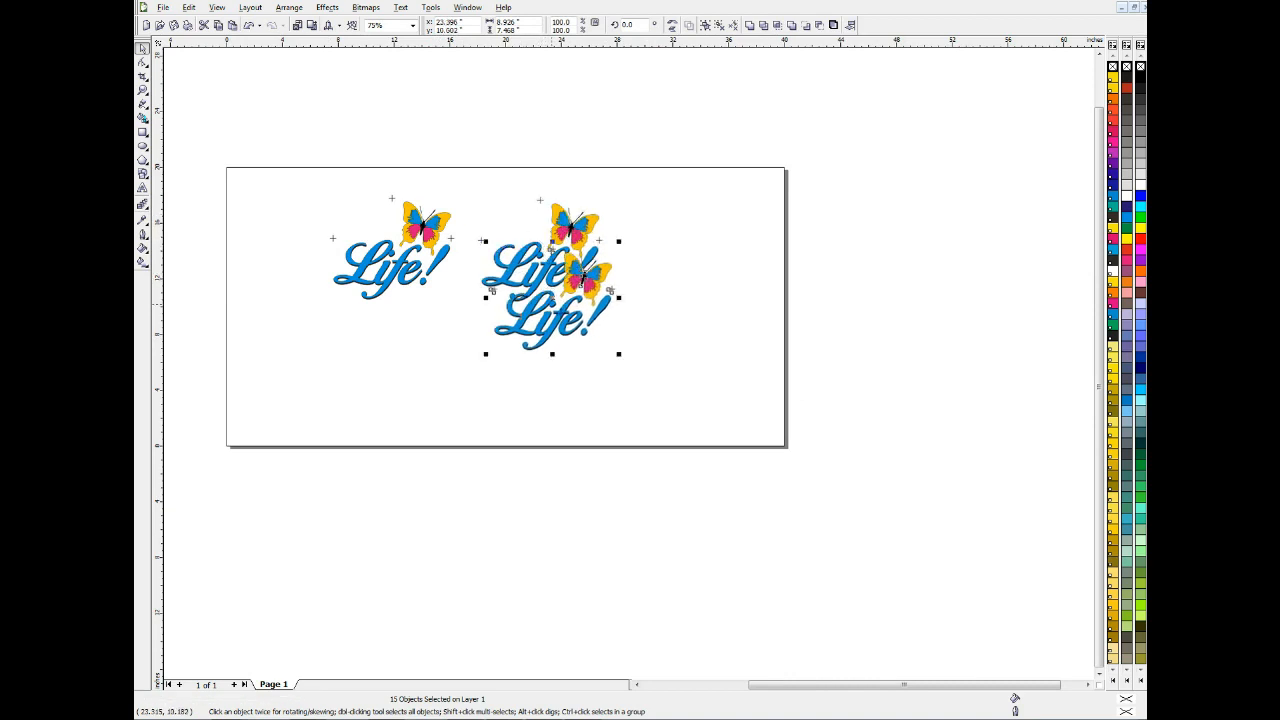
{"action": "left_click_drag", "start_coordinate": [583, 277], "coordinate": [431, 333]}
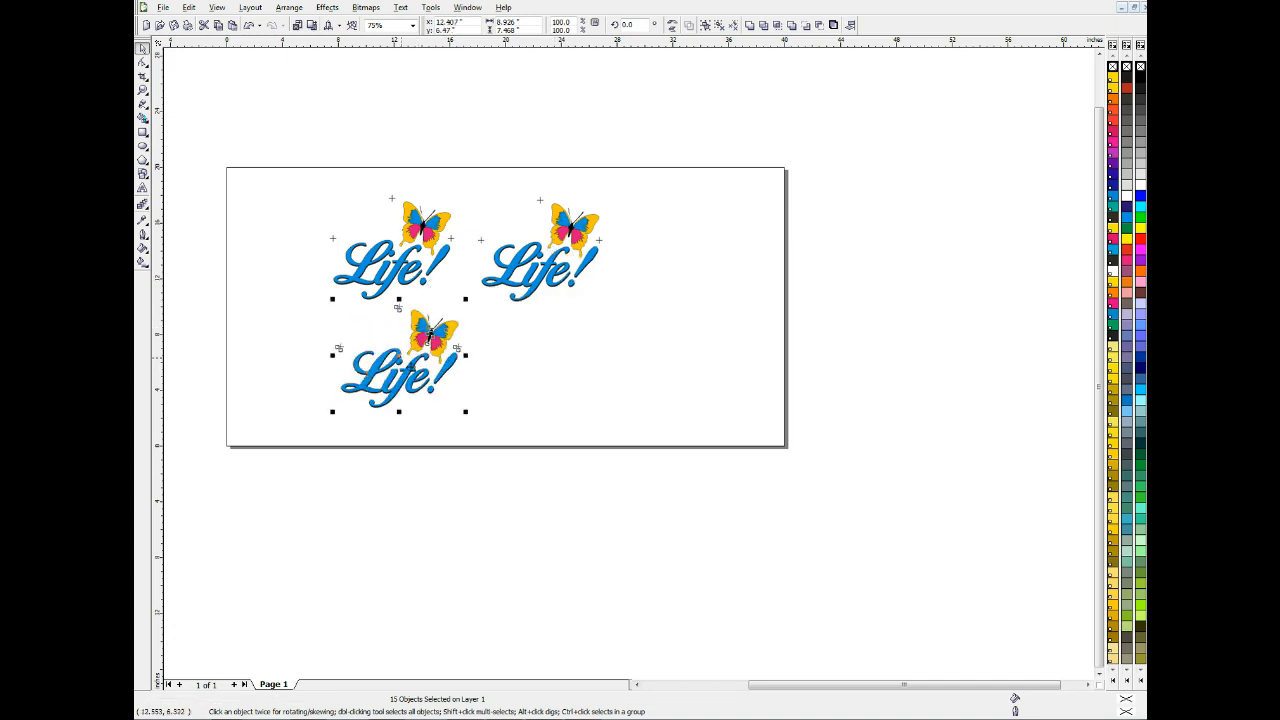
{"action": "key", "text": "ctrl+v"}
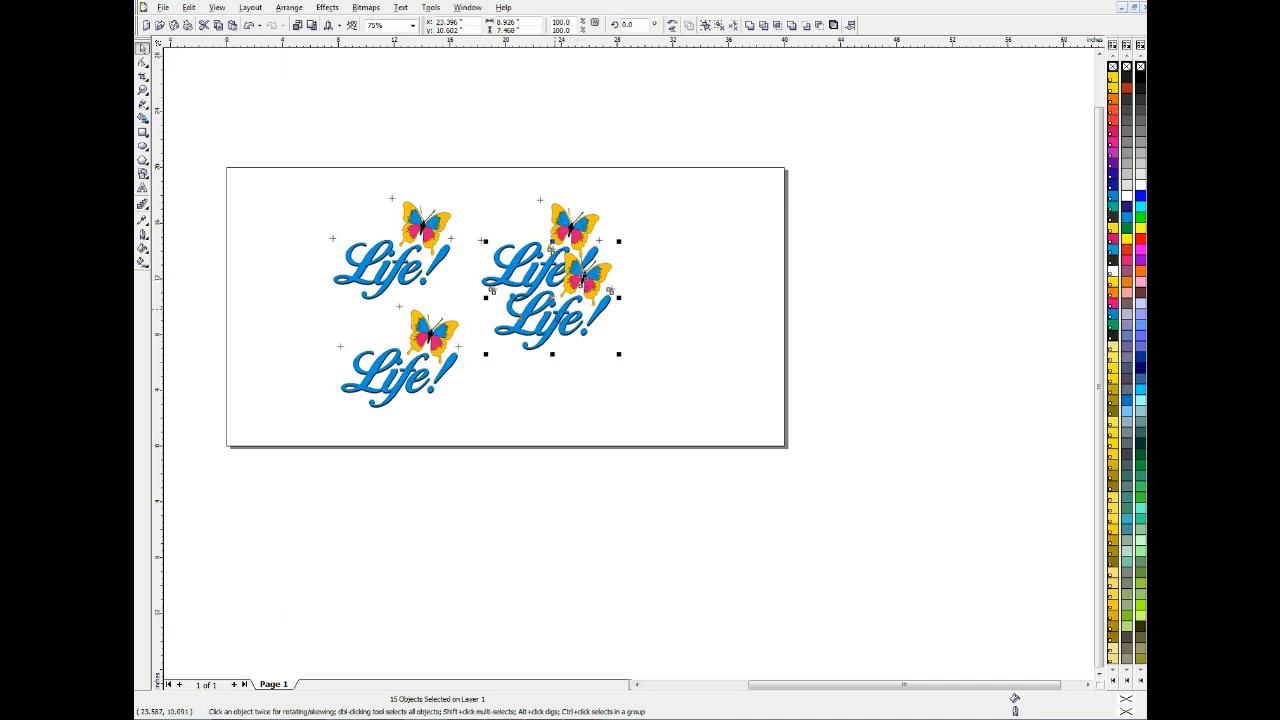
{"action": "left_click_drag", "start_coordinate": [553, 302], "coordinate": [540, 368]}
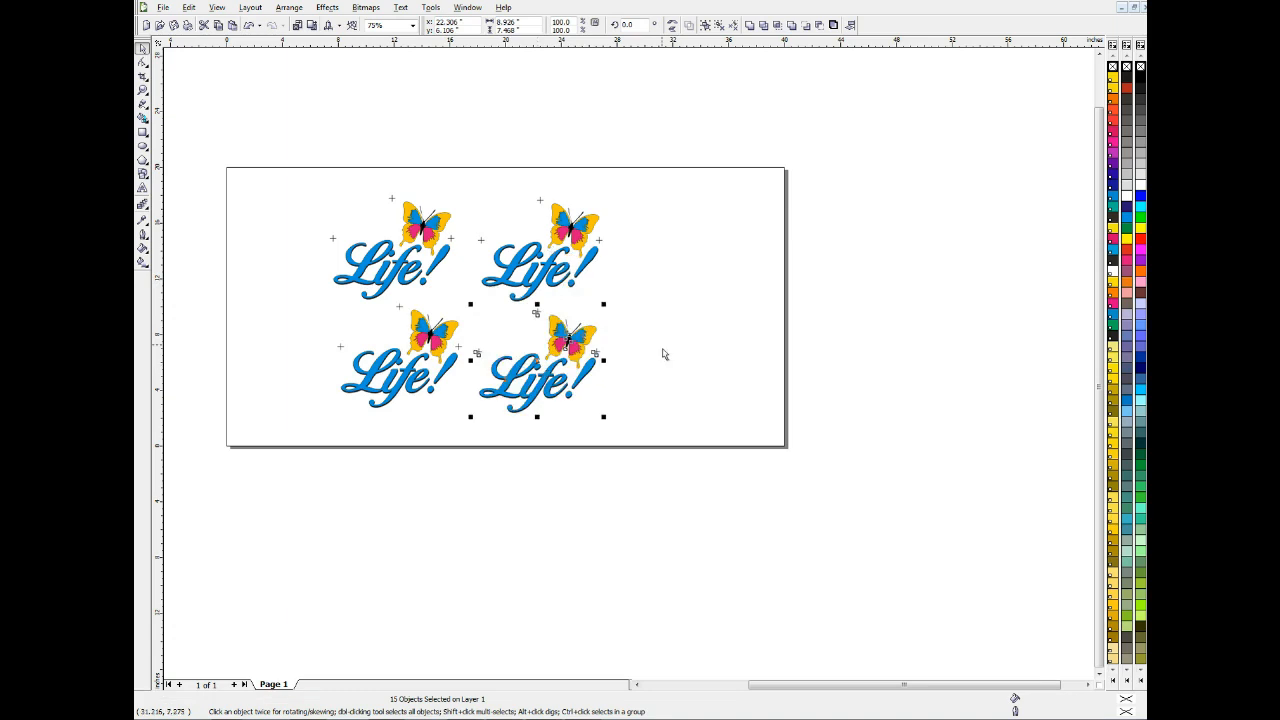
{"action": "left_click", "coordinate": [676, 308]}
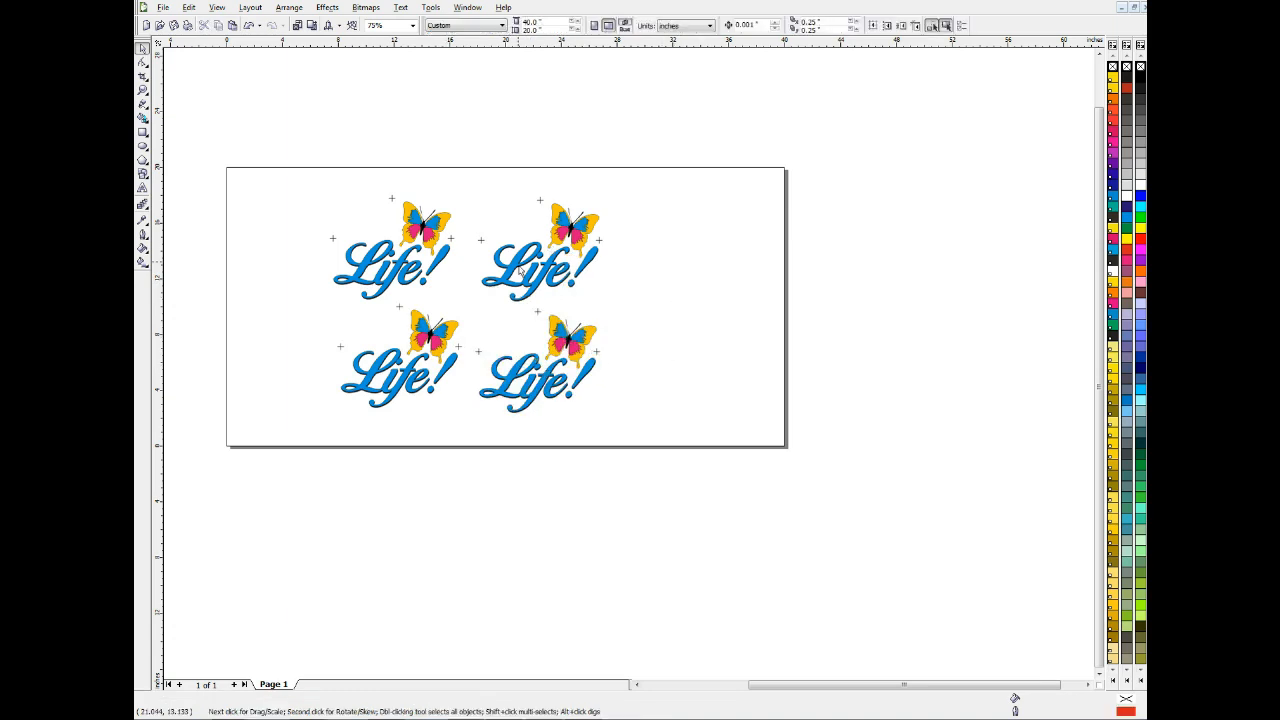
Fill the blue and pink inner wing shapes of the page's upper-left butterfly with White
{"action": "key", "text": "z"}
{"action": "left_click", "coordinate": [409, 258]}
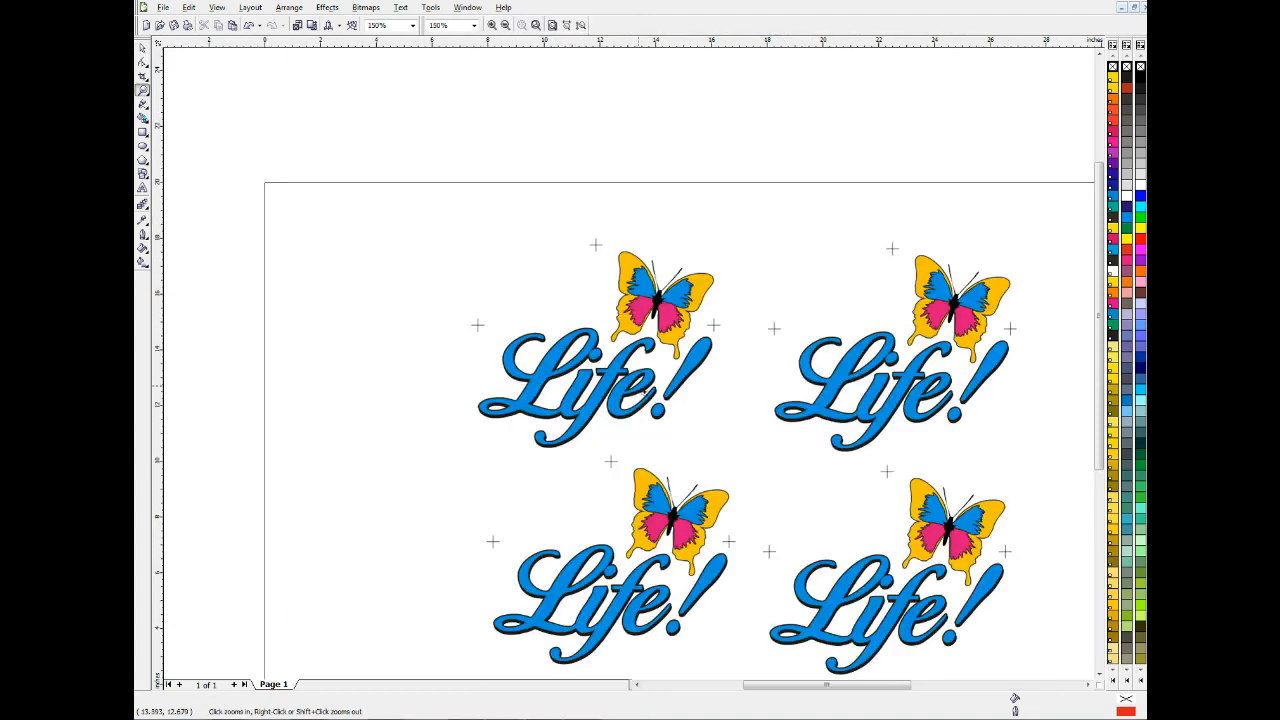
{"action": "left_click", "coordinate": [641, 390]}
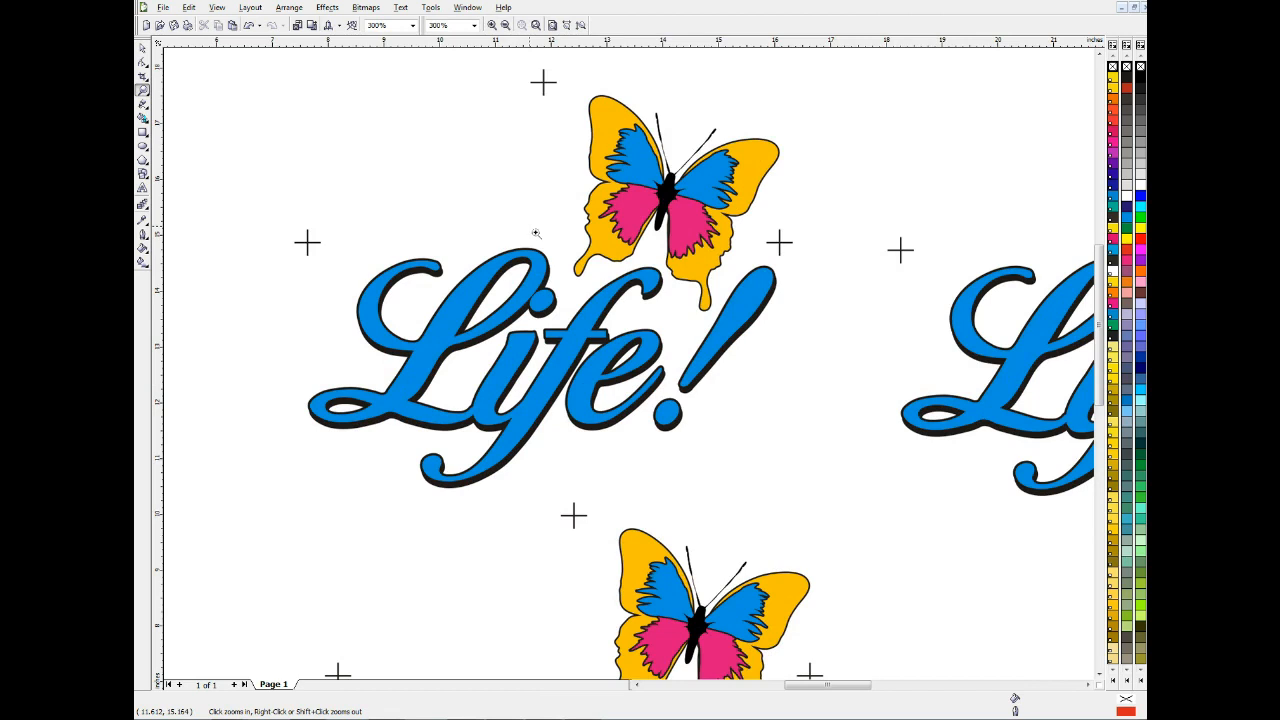
{"action": "key", "text": "space"}
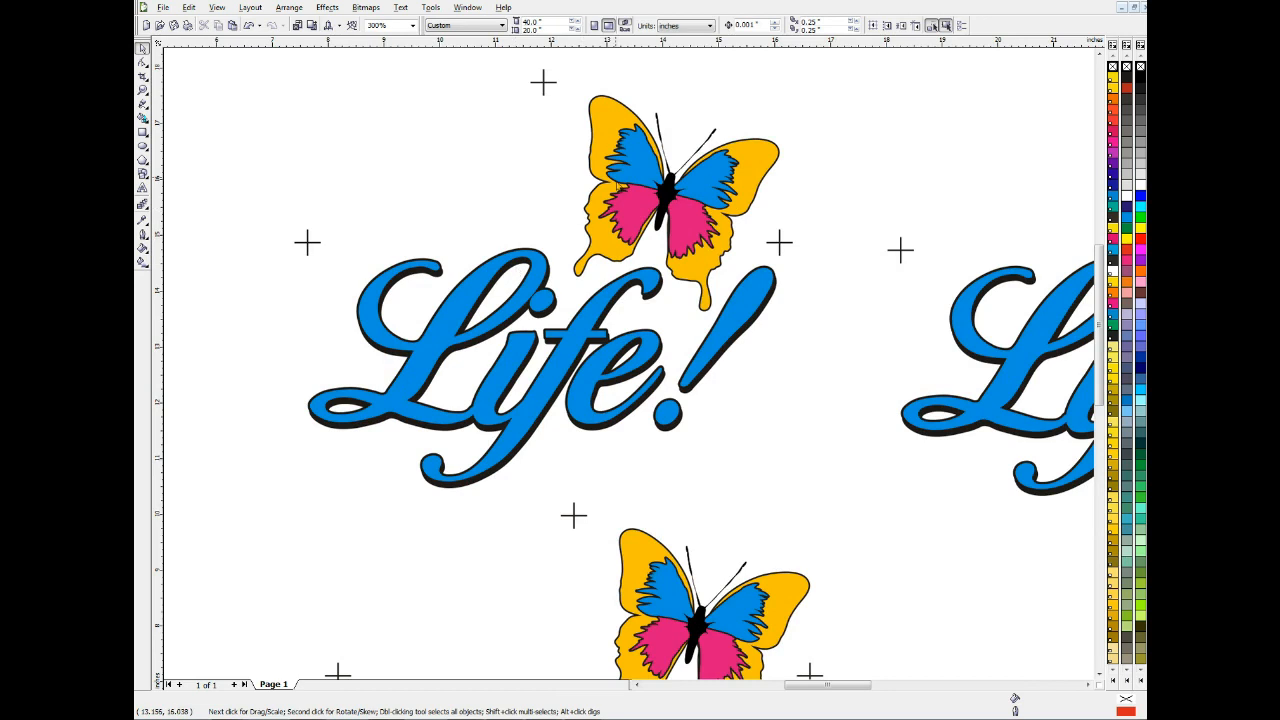
{"action": "left_click", "coordinate": [641, 165]}
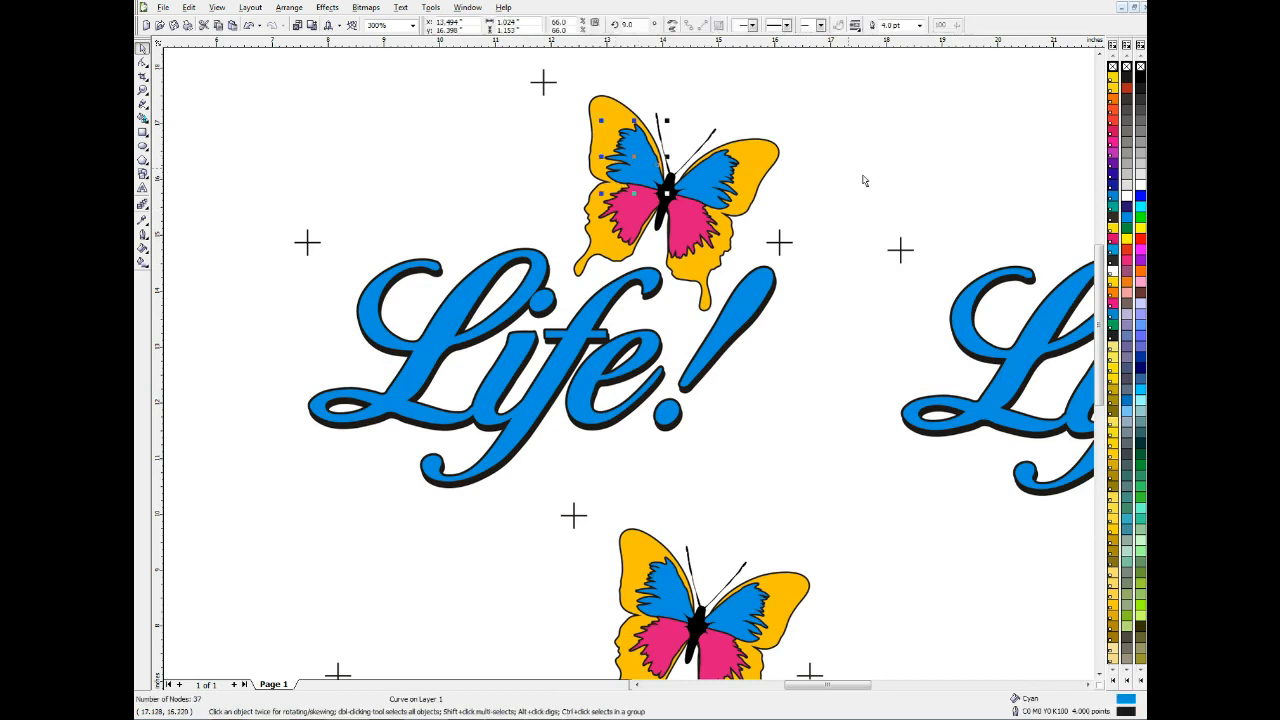
{"action": "left_click", "coordinate": [1128, 197]}
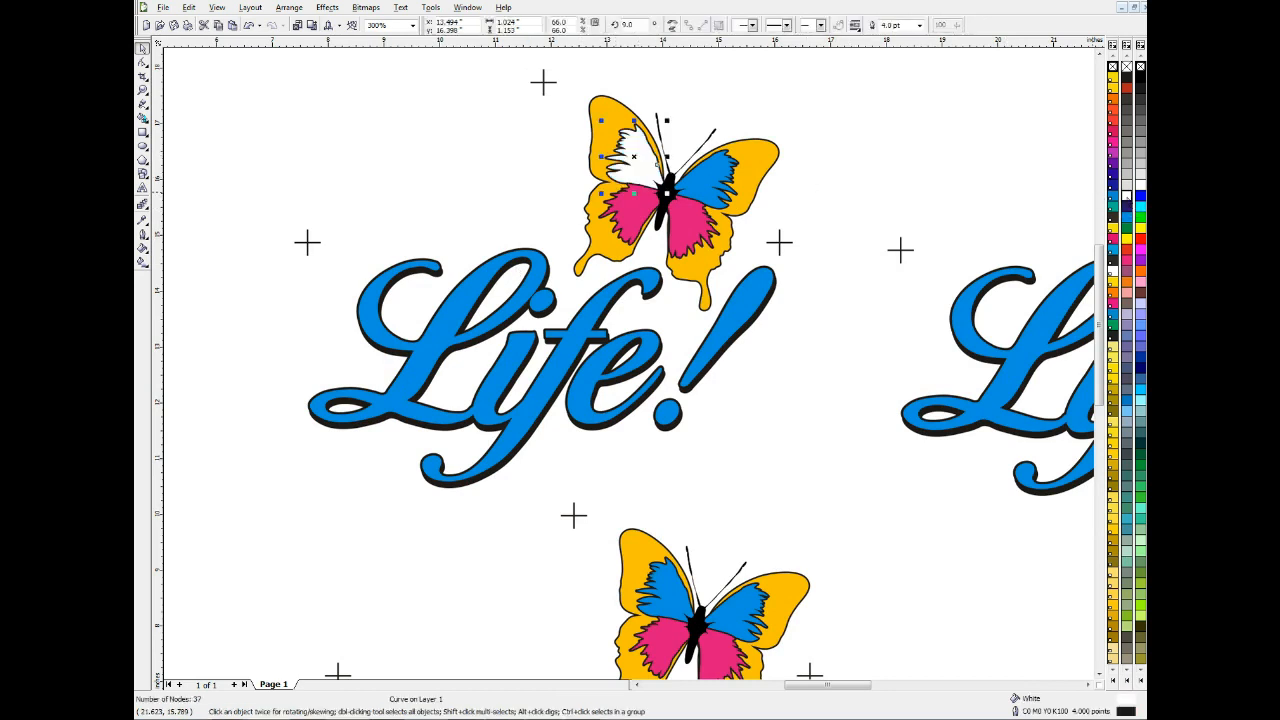
{"action": "left_click", "coordinate": [735, 175]}
{"action": "left_click", "coordinate": [686, 237], "text": "shift"}
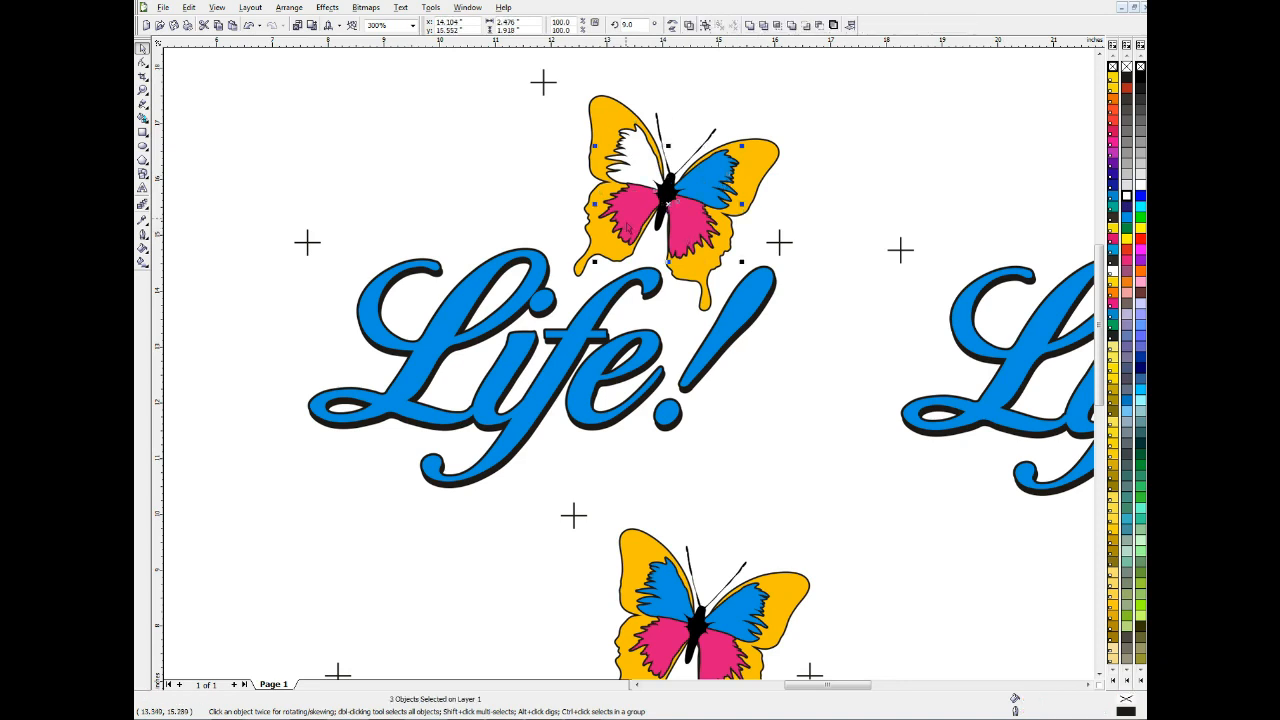
{"action": "left_click", "coordinate": [1127, 197]}
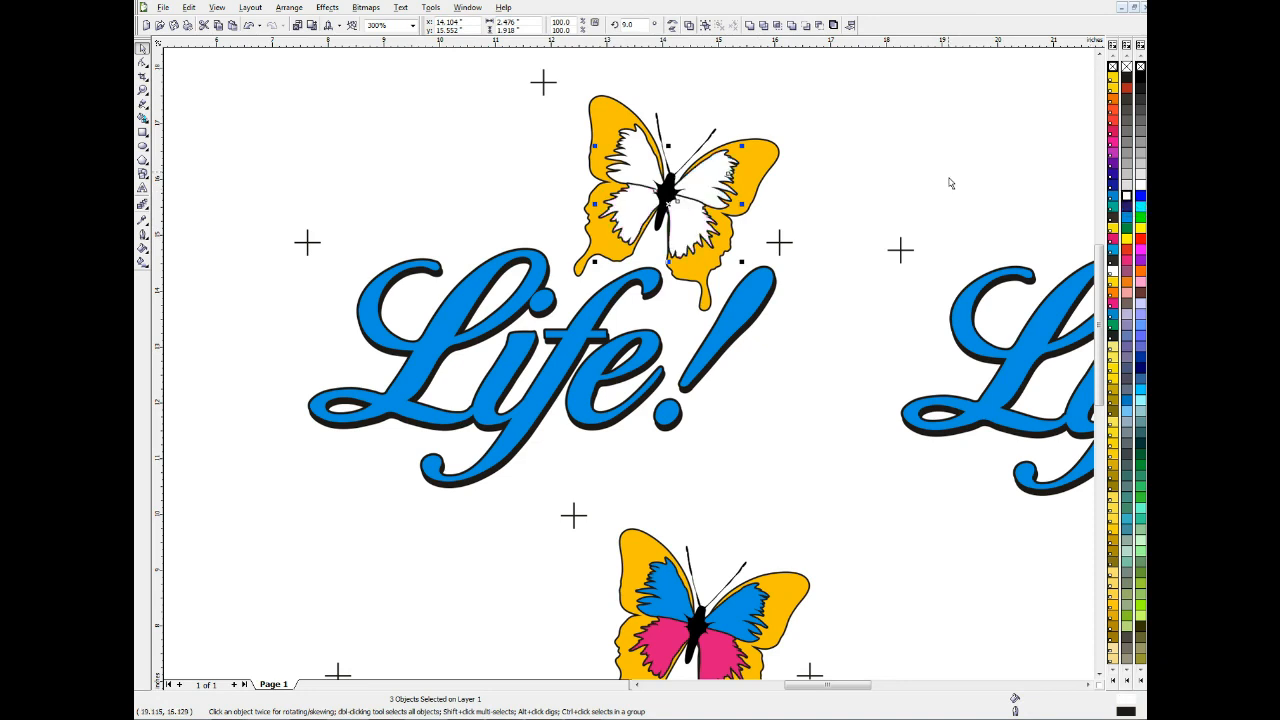
Fill both yellow outer wing shapes of the page's upper-left butterfly with White
{"action": "left_click", "coordinate": [764, 167]}
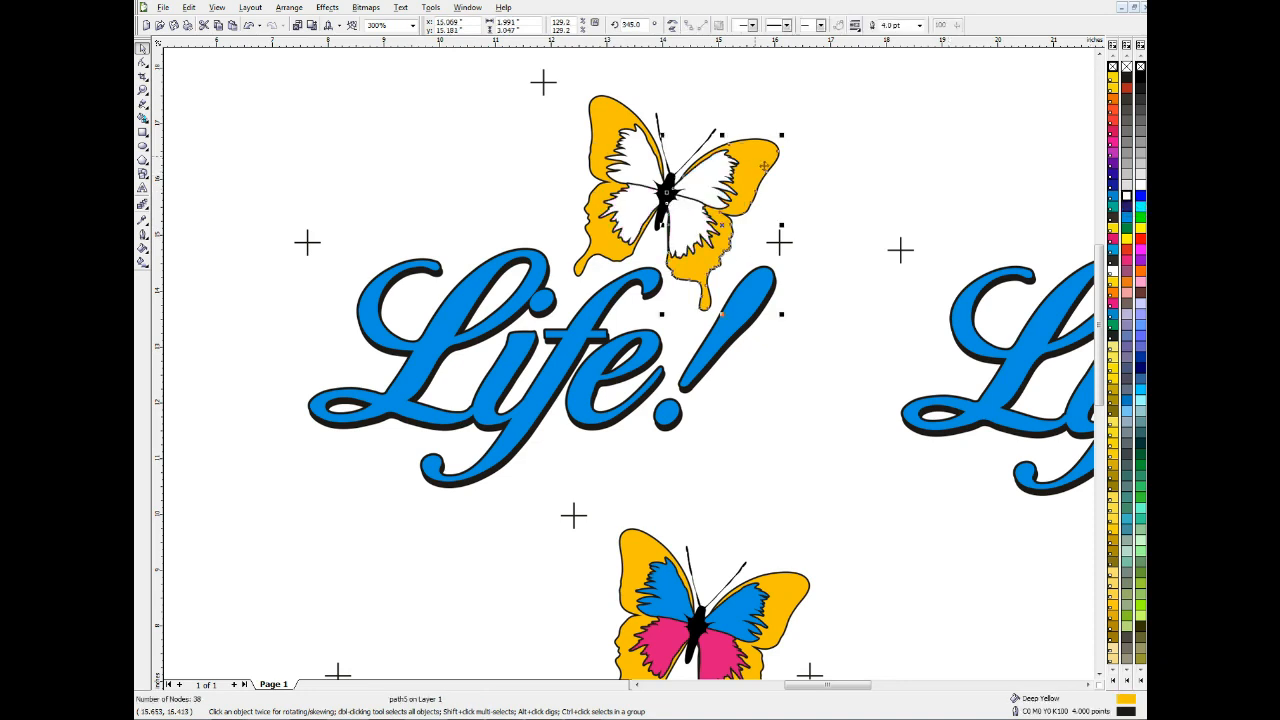
{"action": "left_click", "coordinate": [1127, 197]}
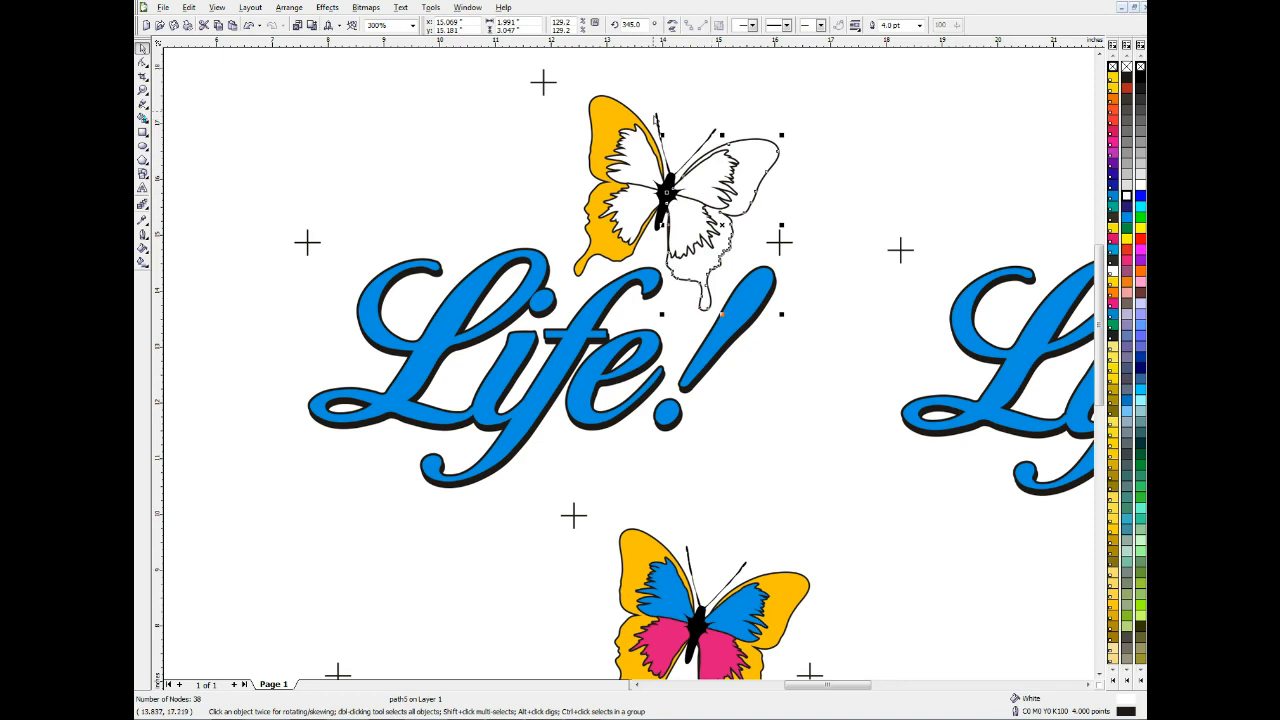
{"action": "left_click", "coordinate": [625, 126]}
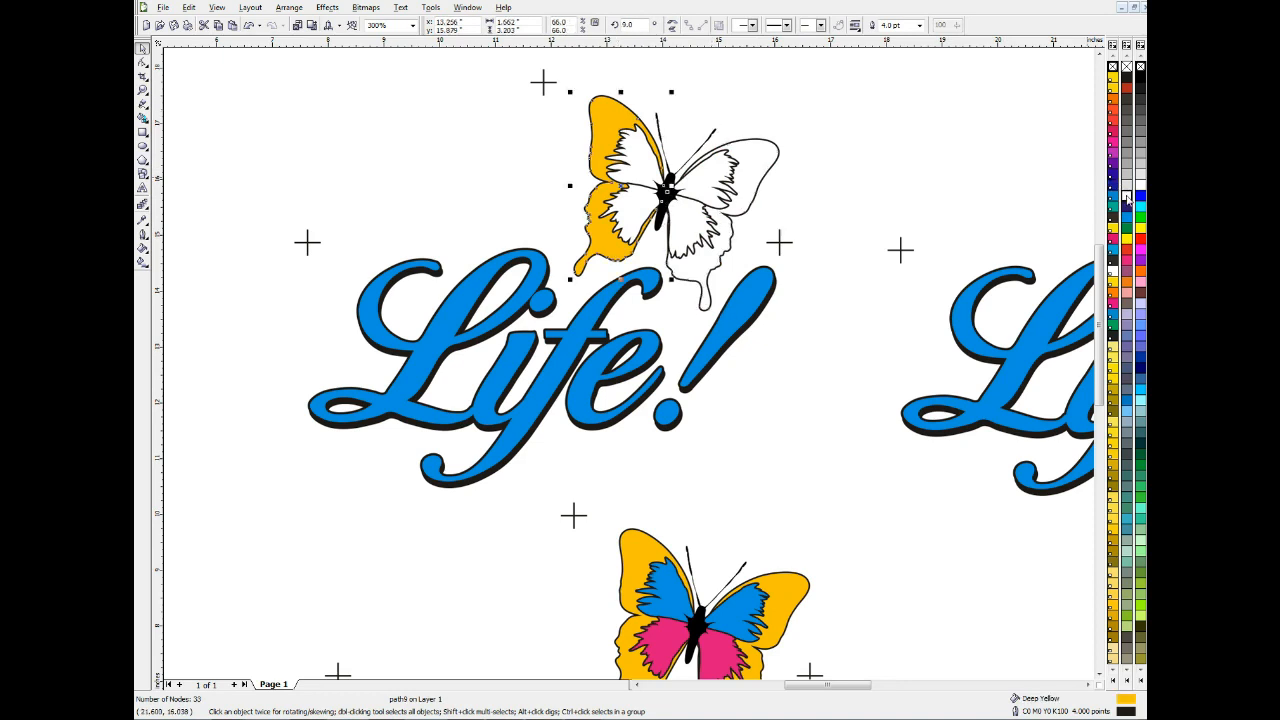
{"action": "left_click", "coordinate": [1127, 197]}
Try a White fill on the first copy's blue Life! lettering and undo it
{"action": "left_click", "coordinate": [772, 288]}
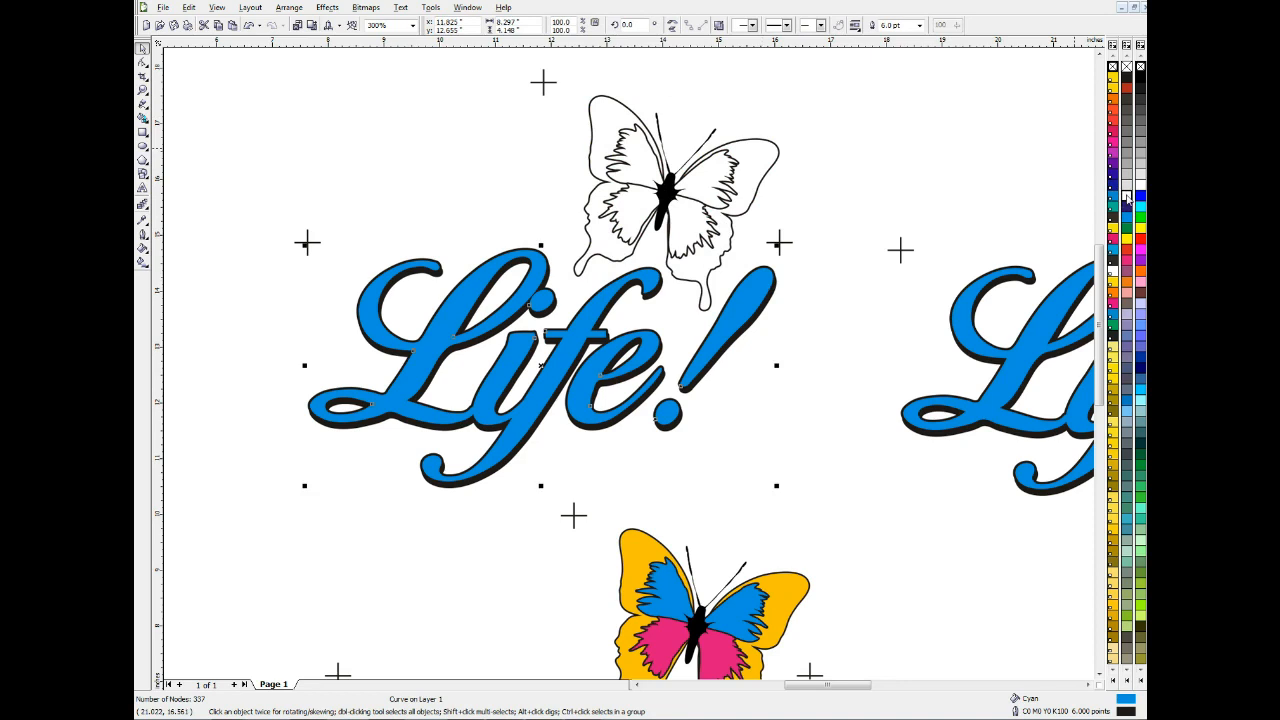
{"action": "left_click", "coordinate": [1127, 197]}
{"action": "left_click", "coordinate": [905, 142]}
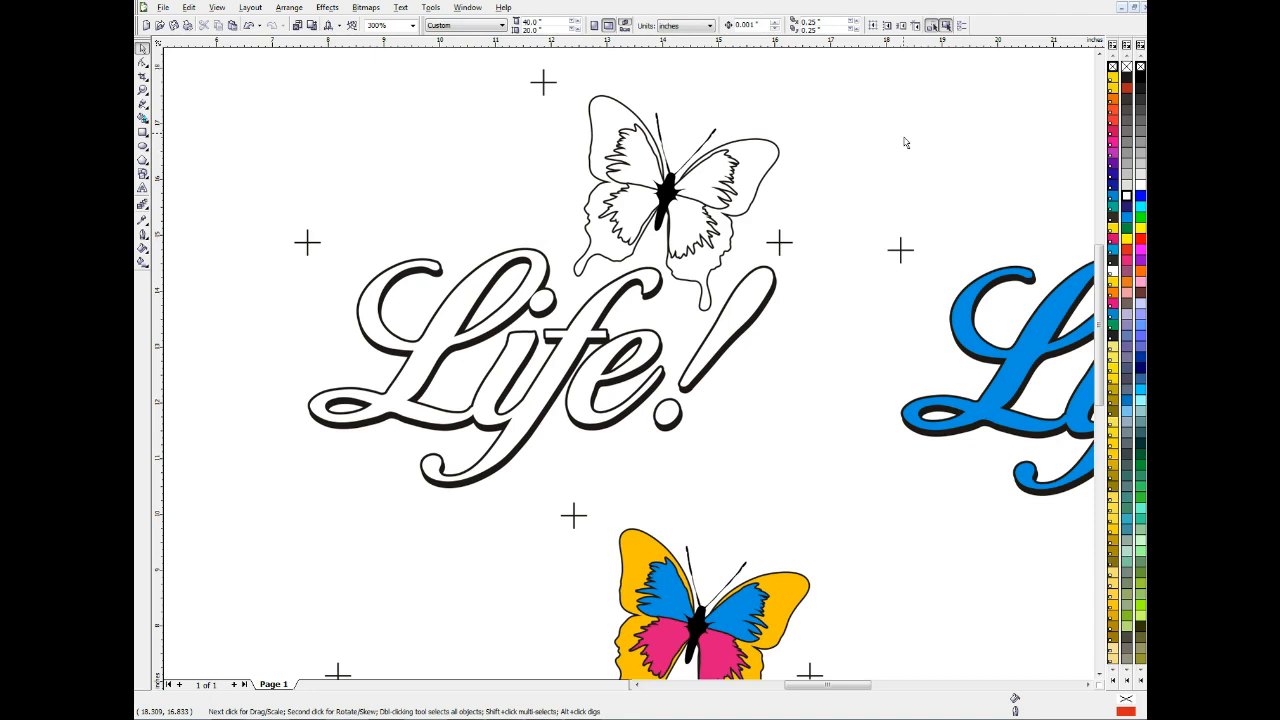
{"action": "key", "text": "ctrl+z"}
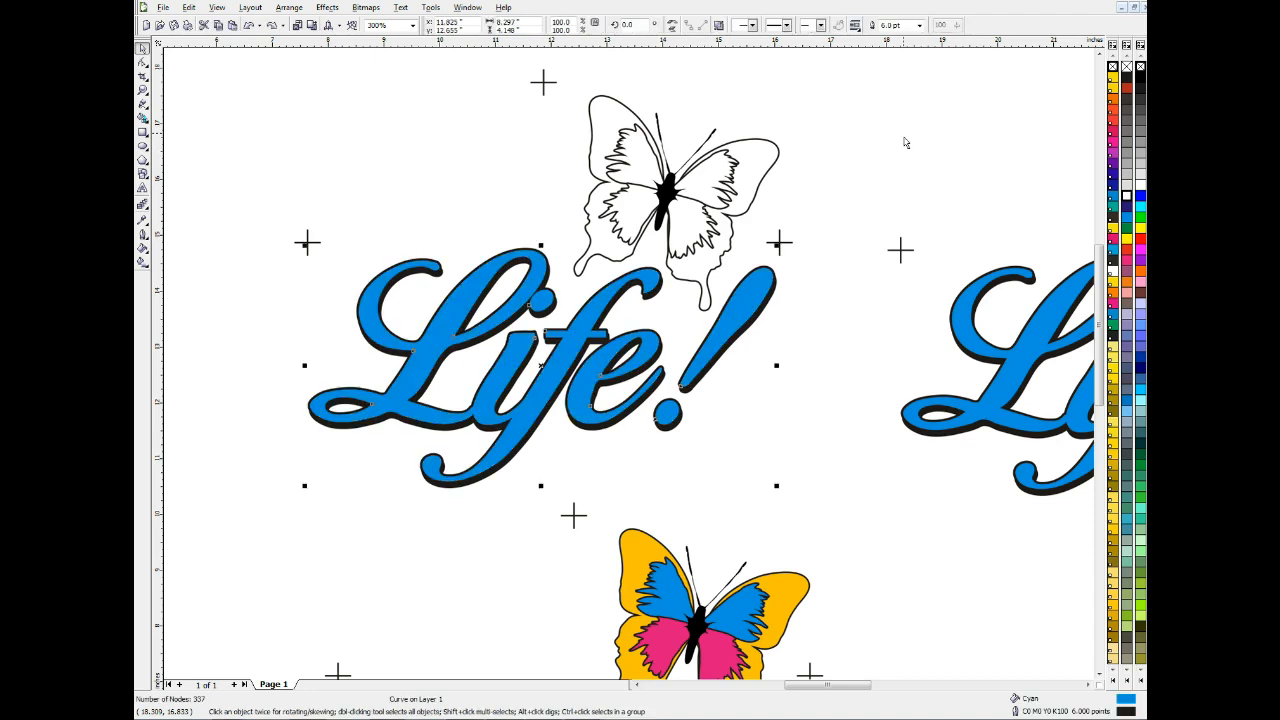
{"action": "left_click", "coordinate": [795, 290]}
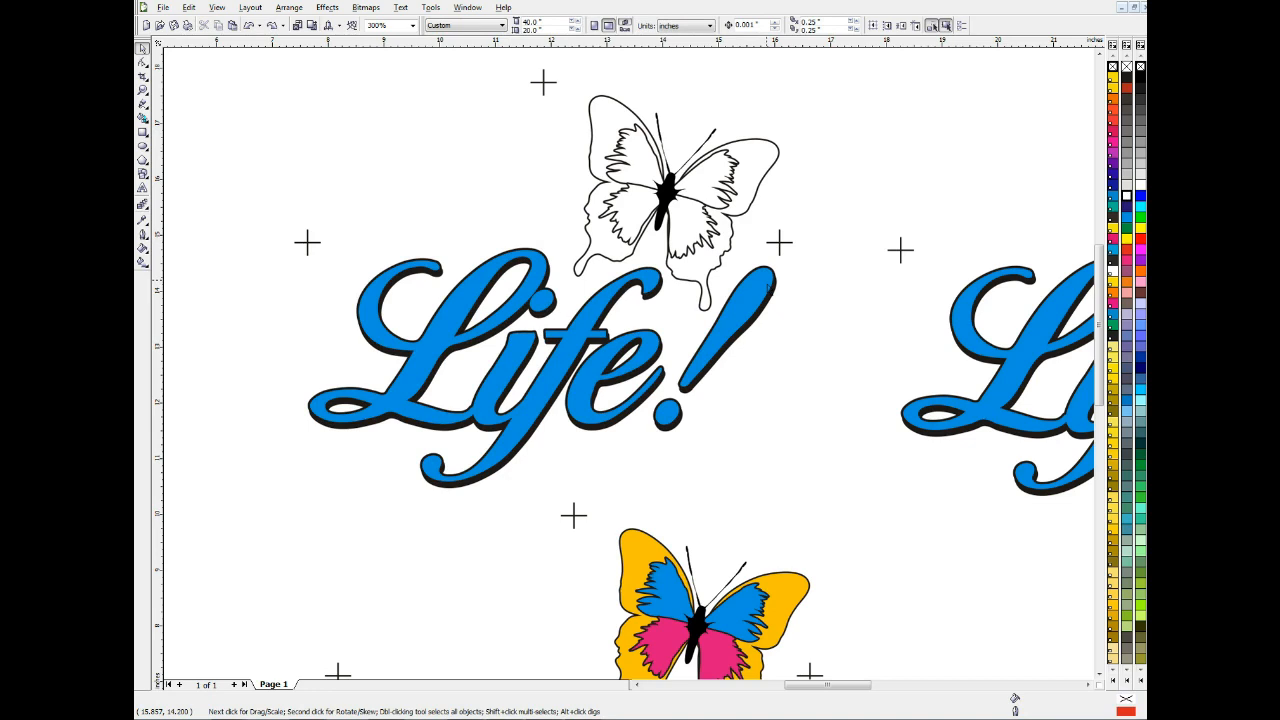
Try shifting the first copy's blue Life! lettering slightly down off its black shadow, and undo the move
{"action": "left_click_drag", "start_coordinate": [770, 288], "coordinate": [772, 304]}
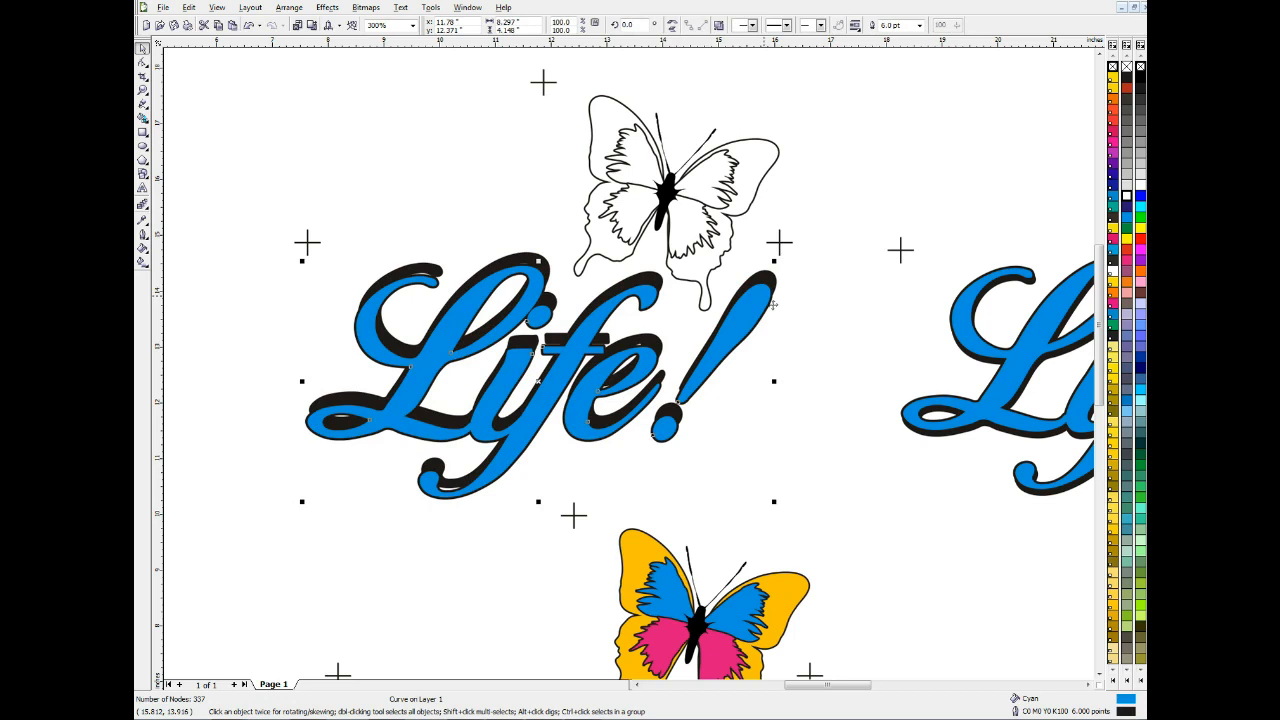
{"action": "key", "text": "ctrl+z"}
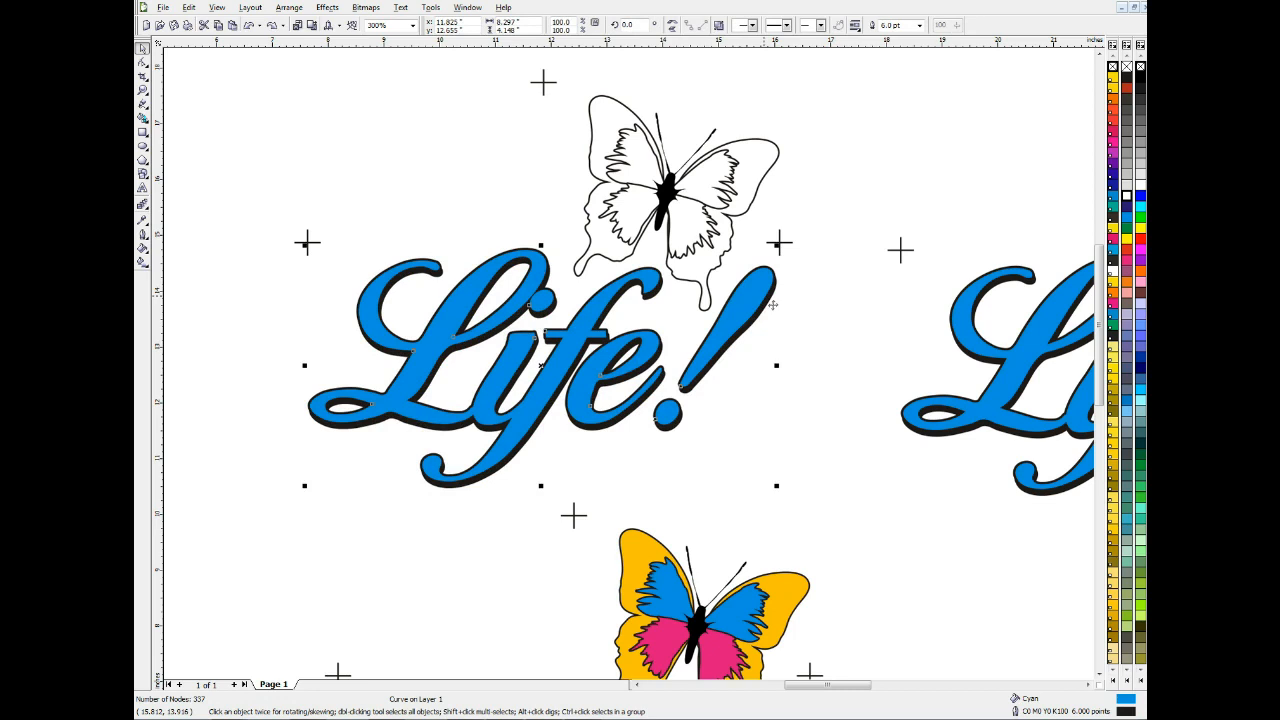
{"action": "left_click", "coordinate": [823, 258]}
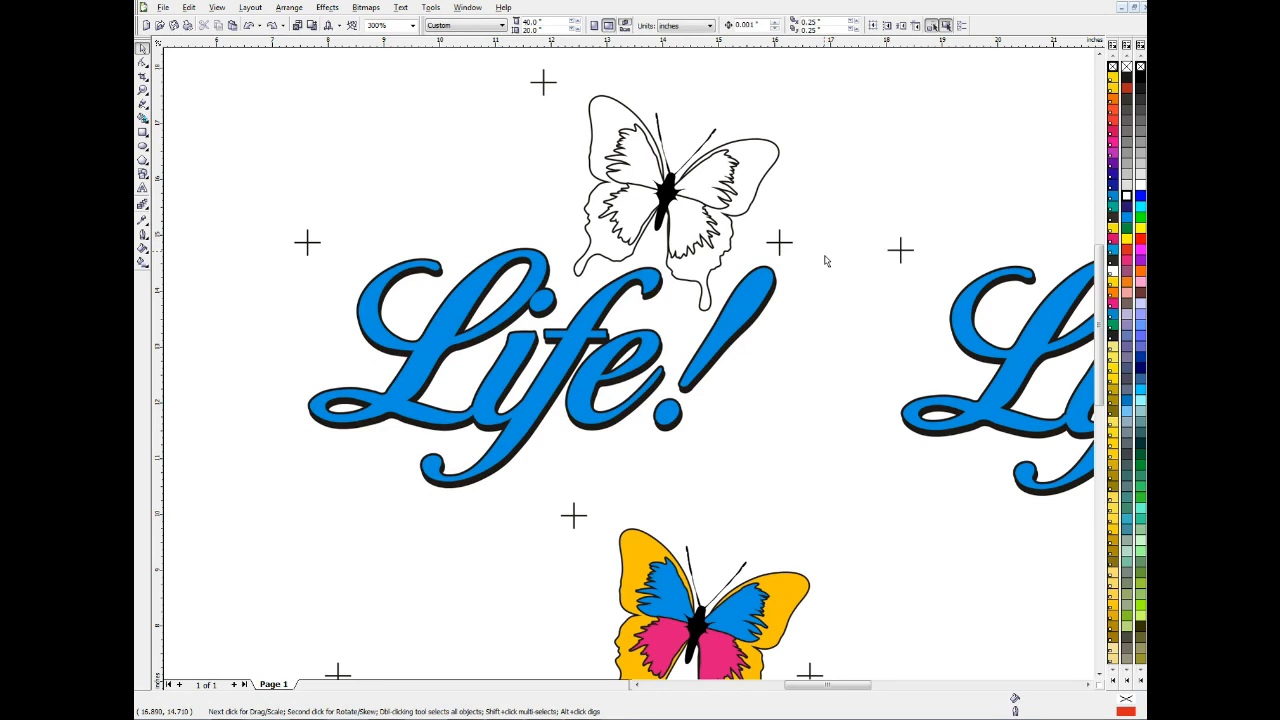
Fill the first copy's blue Life! lettering with White and save the drawing
{"action": "left_click", "coordinate": [772, 284]}
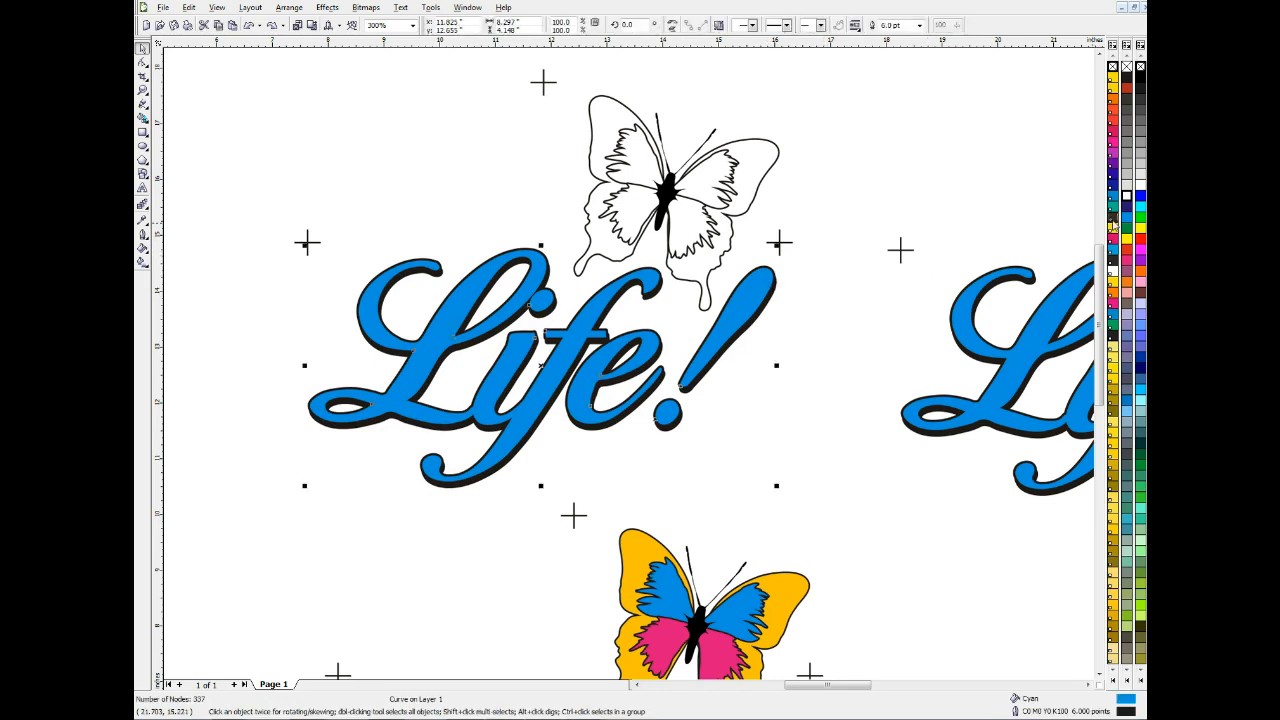
{"action": "left_click", "coordinate": [1127, 197]}
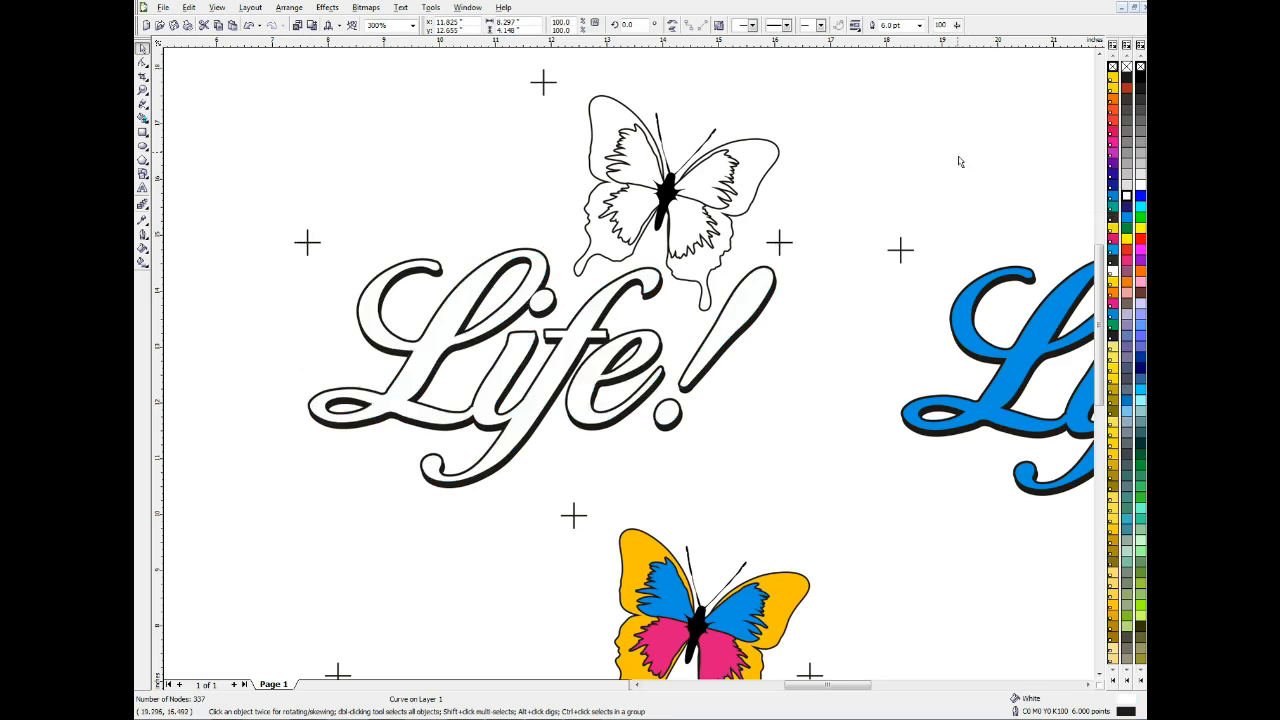
{"action": "left_click", "coordinate": [959, 161]}
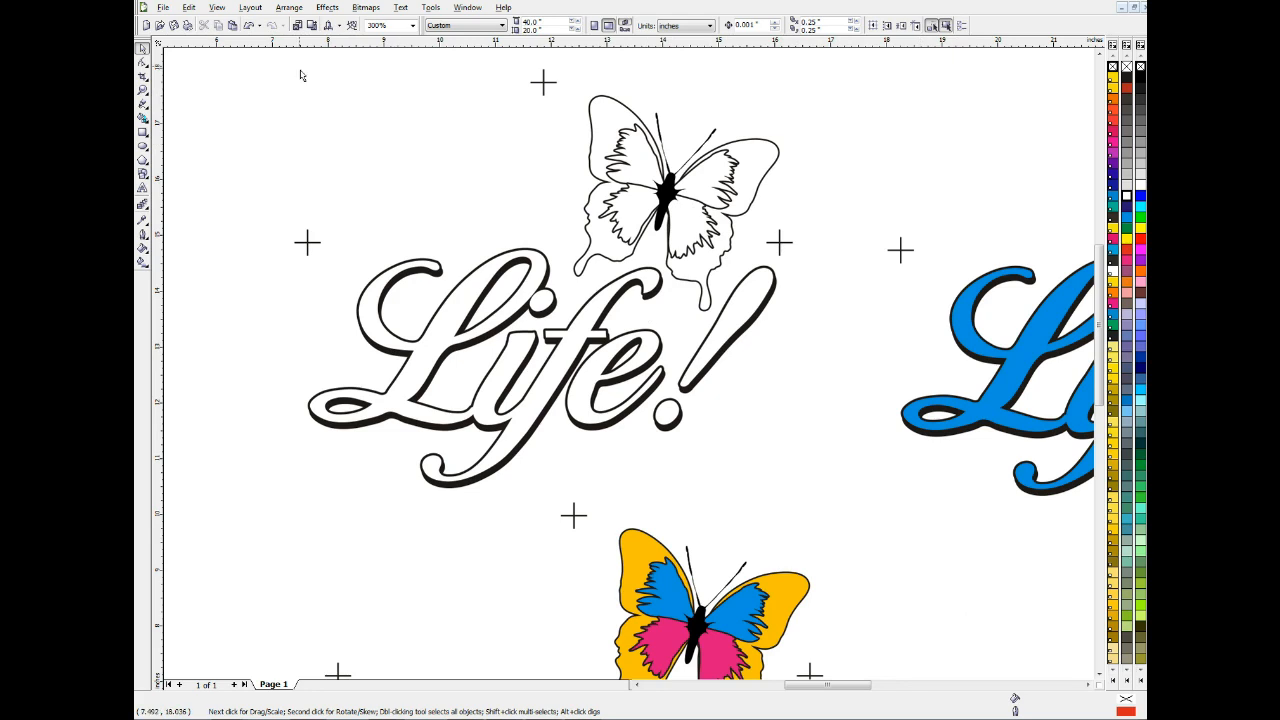
{"action": "left_click", "coordinate": [174, 25]}
Try deleting the left yellow outer wing from the page's upper-right butterfly, and undo the deletion
{"action": "left_click_drag", "start_coordinate": [867, 687], "coordinate": [909, 688]}
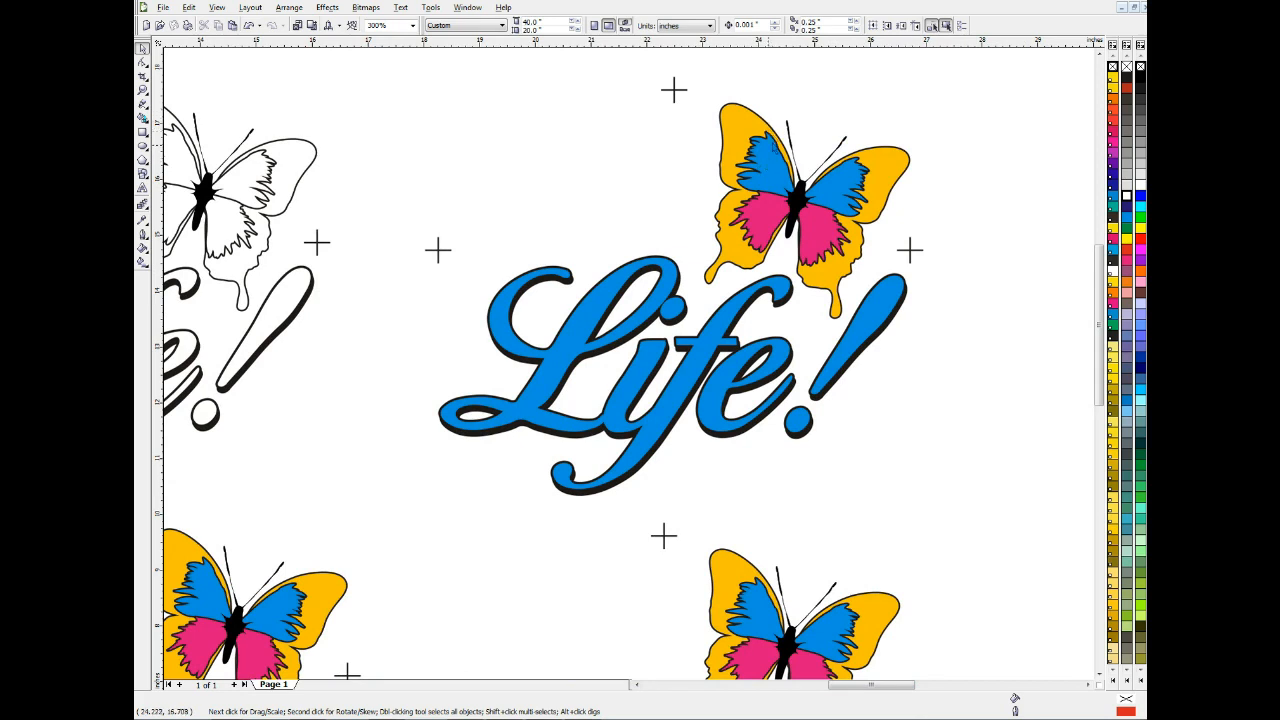
{"action": "left_click", "coordinate": [751, 131]}
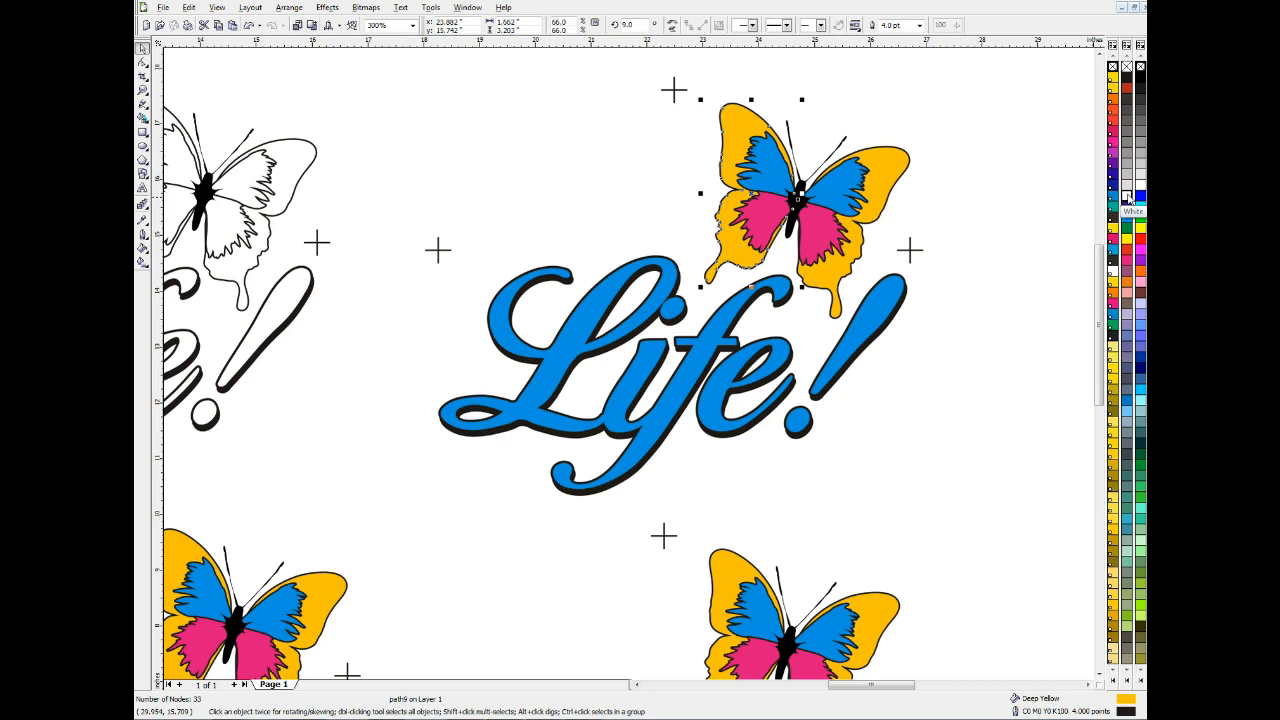
{"action": "key", "text": "Delete"}
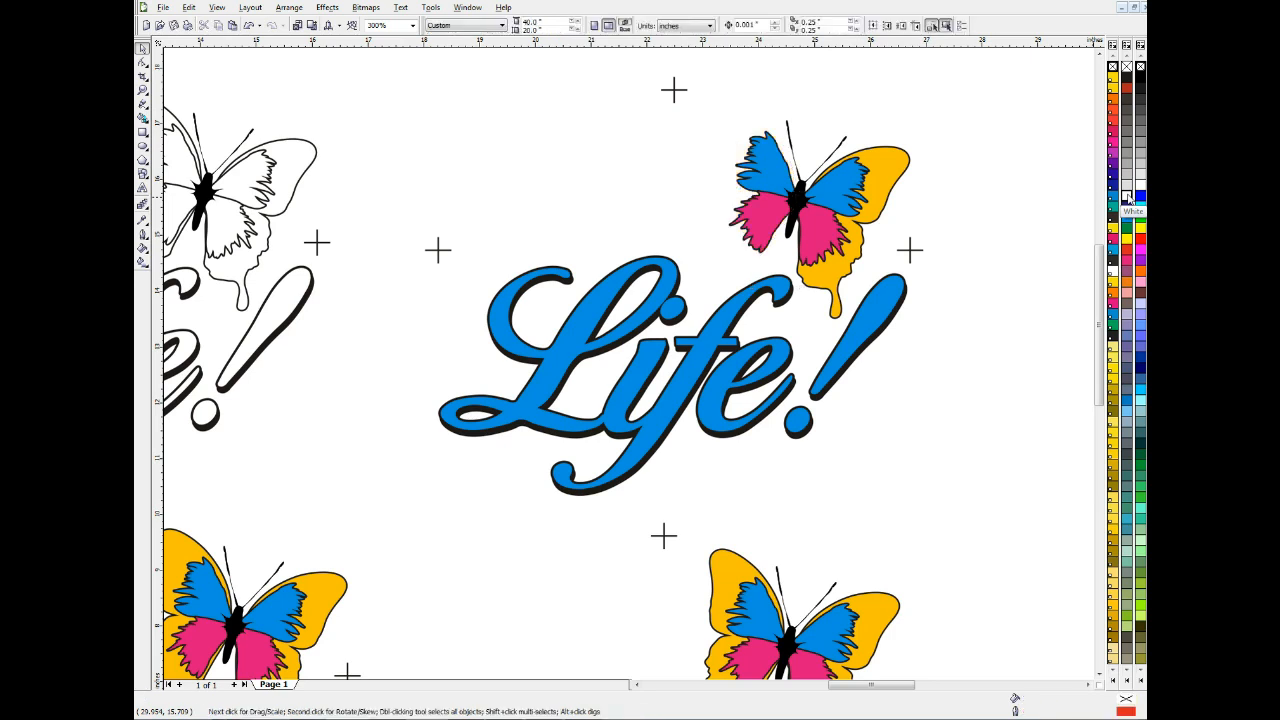
{"action": "key", "text": "ctrl+z"}
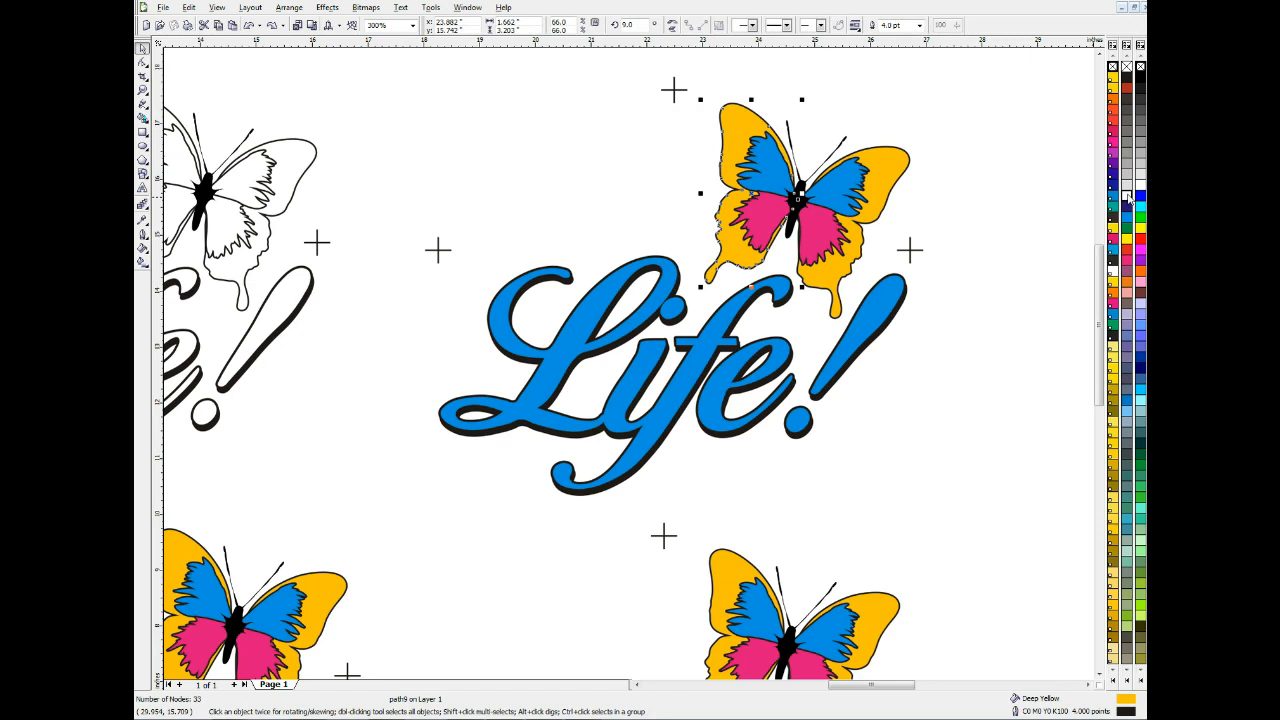
Give both yellow outer wings of the page's upper-right butterfly a White fill and White outline
{"action": "left_click", "coordinate": [1055, 89]}
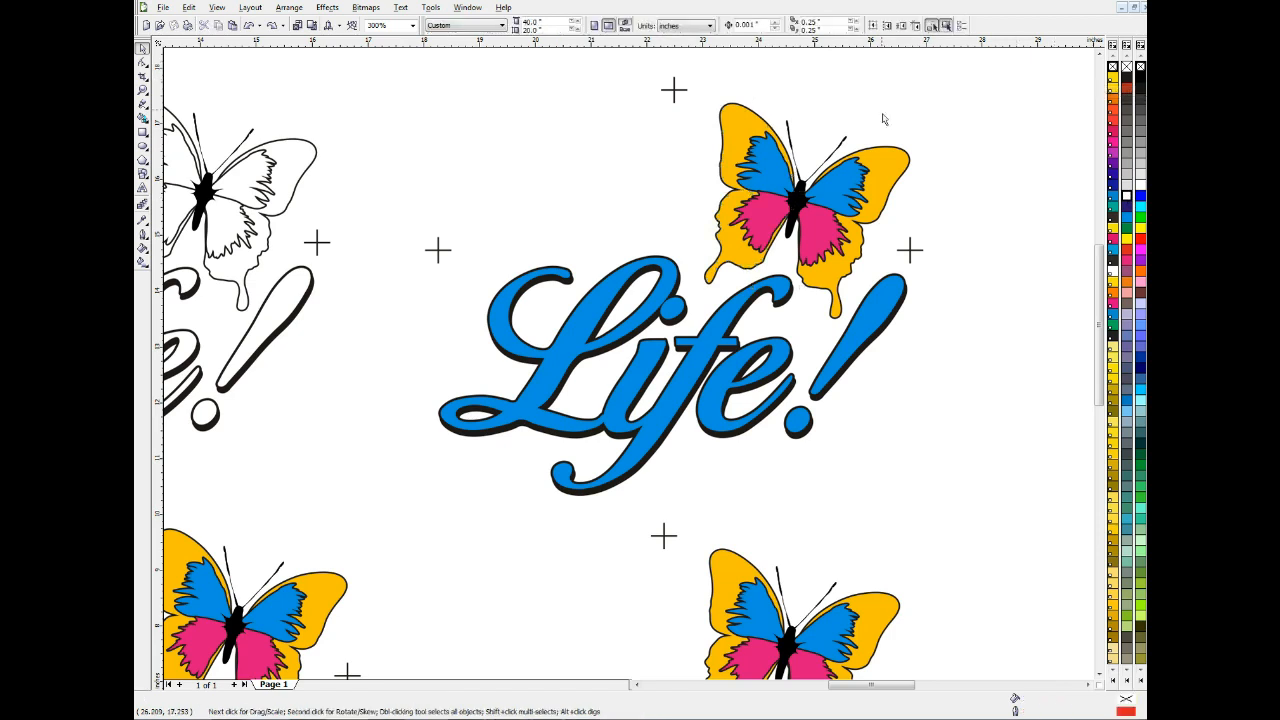
{"action": "left_click", "coordinate": [725, 117]}
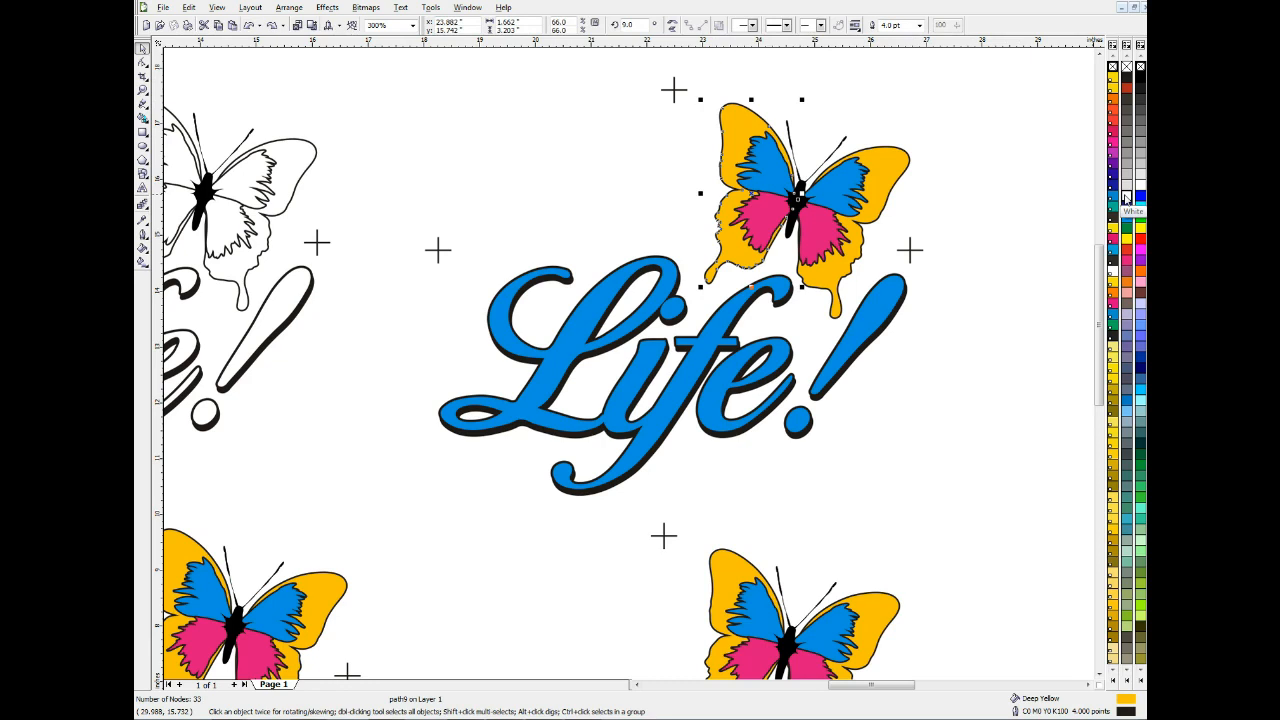
{"action": "left_click", "coordinate": [1126, 199]}
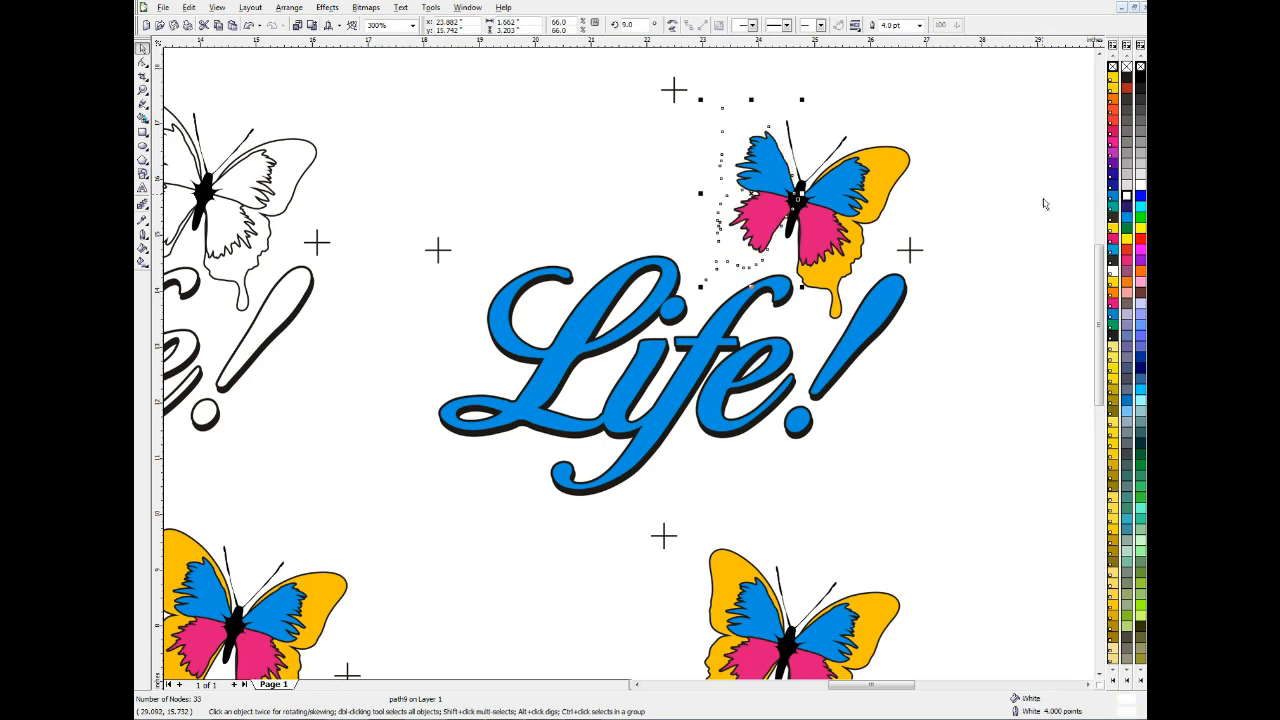
{"action": "left_click", "coordinate": [898, 172]}
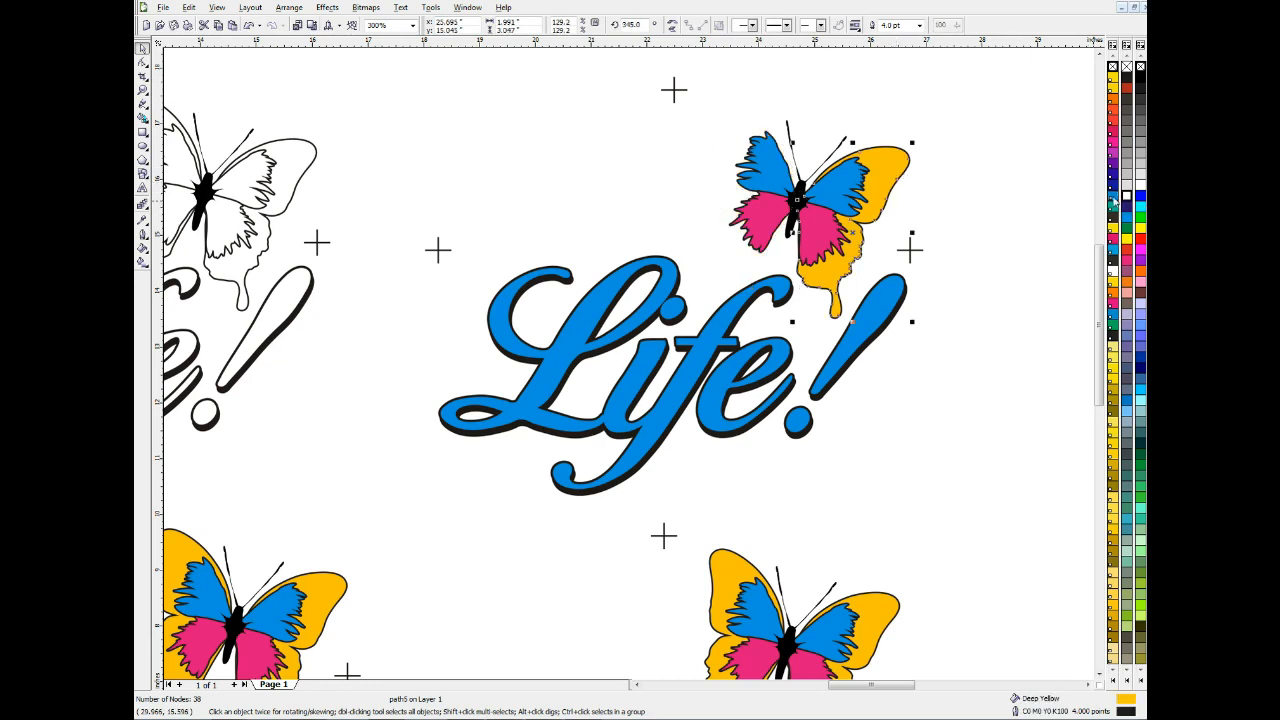
{"action": "left_click", "coordinate": [1126, 199]}
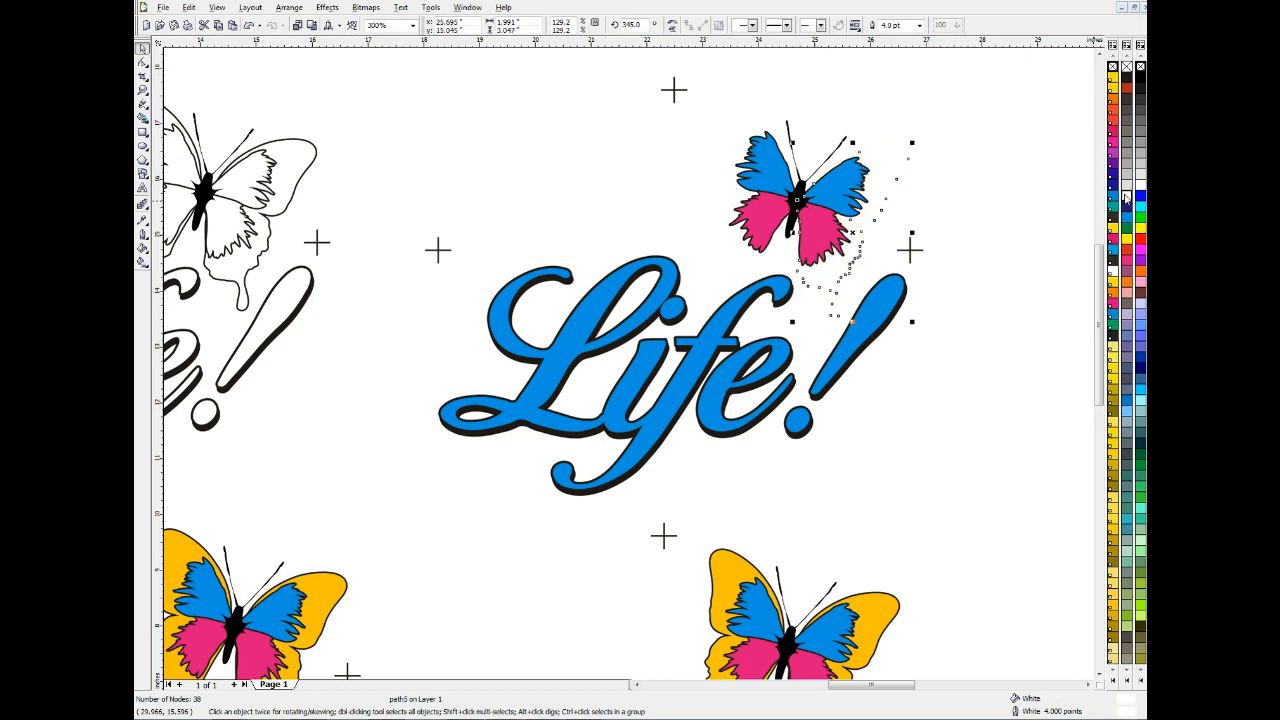
{"action": "left_click", "coordinate": [1052, 183]}
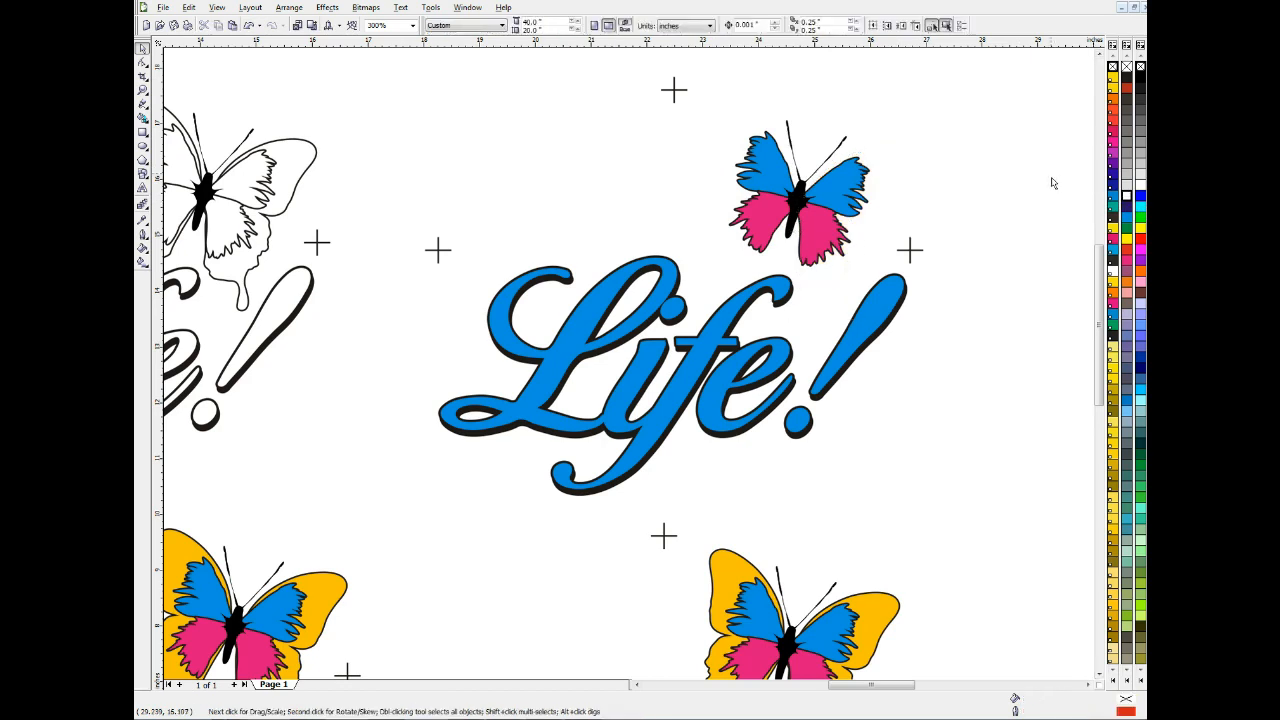
{"action": "left_click", "coordinate": [866, 157]}
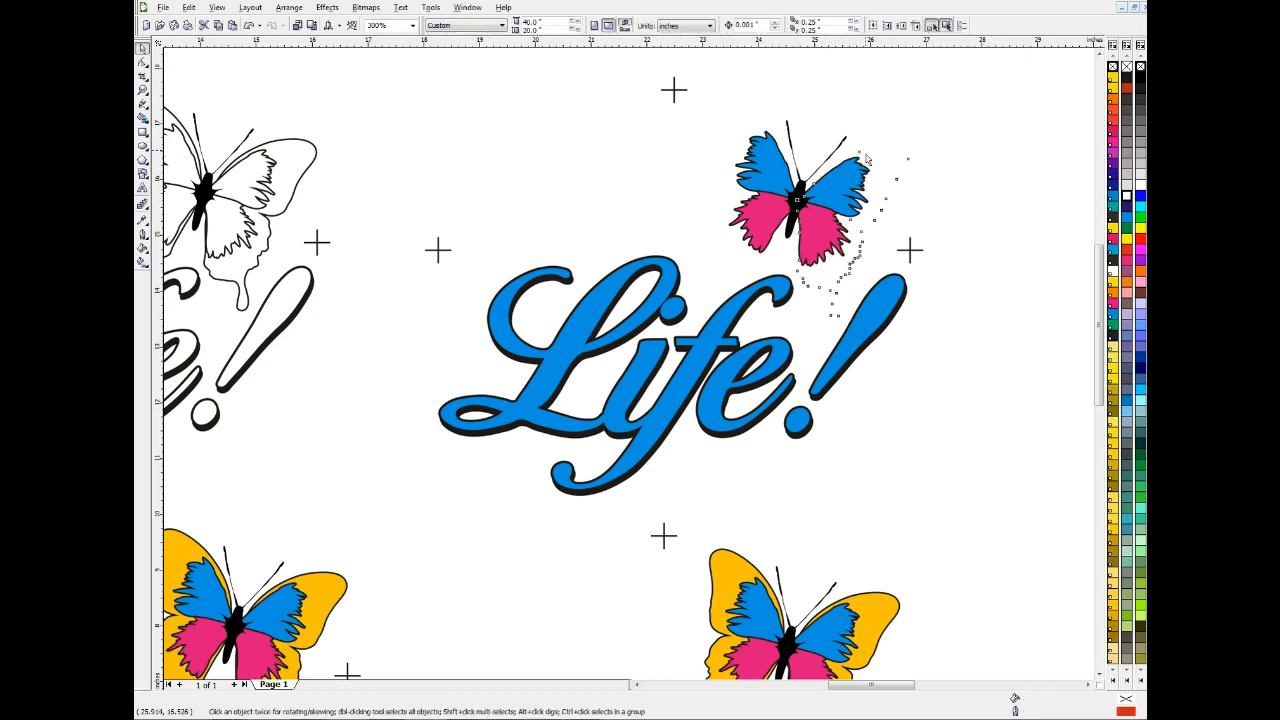
{"action": "left_click", "coordinate": [866, 157]}
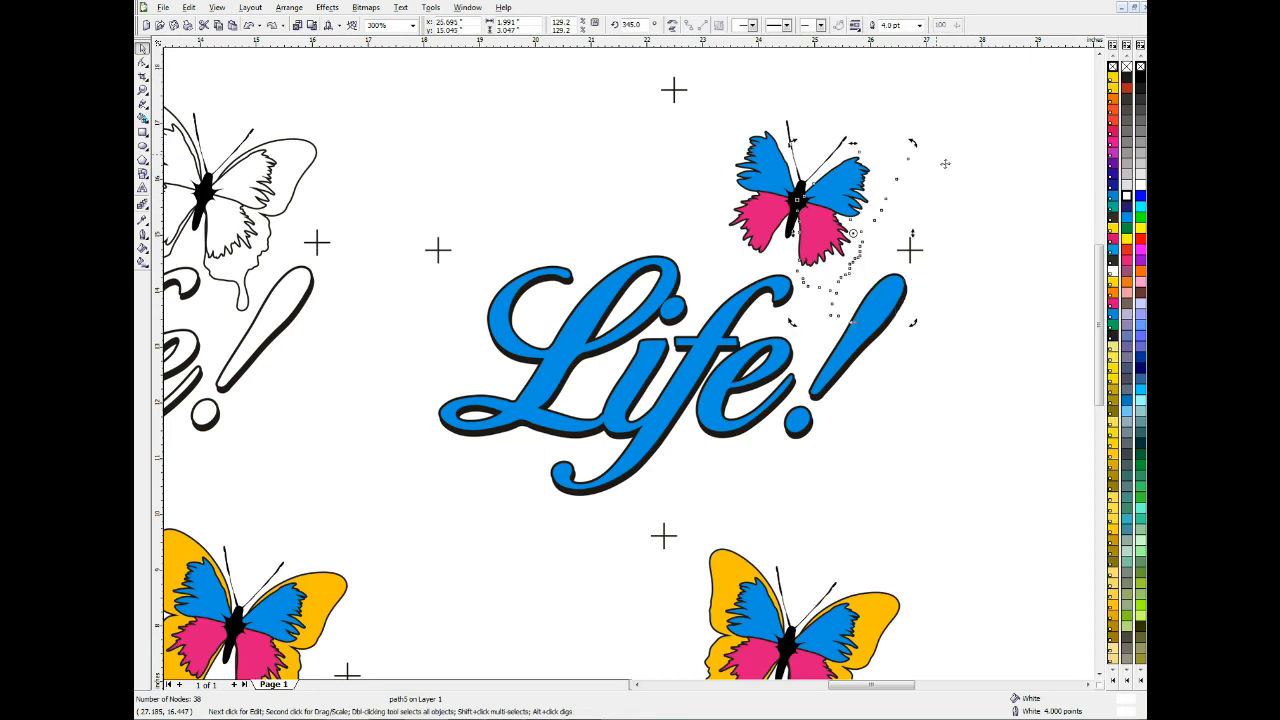
{"action": "left_click", "coordinate": [950, 125]}
Give both magenta lower wings of the upper-right butterfly a White fill and White outline
{"action": "left_click", "coordinate": [818, 240]}
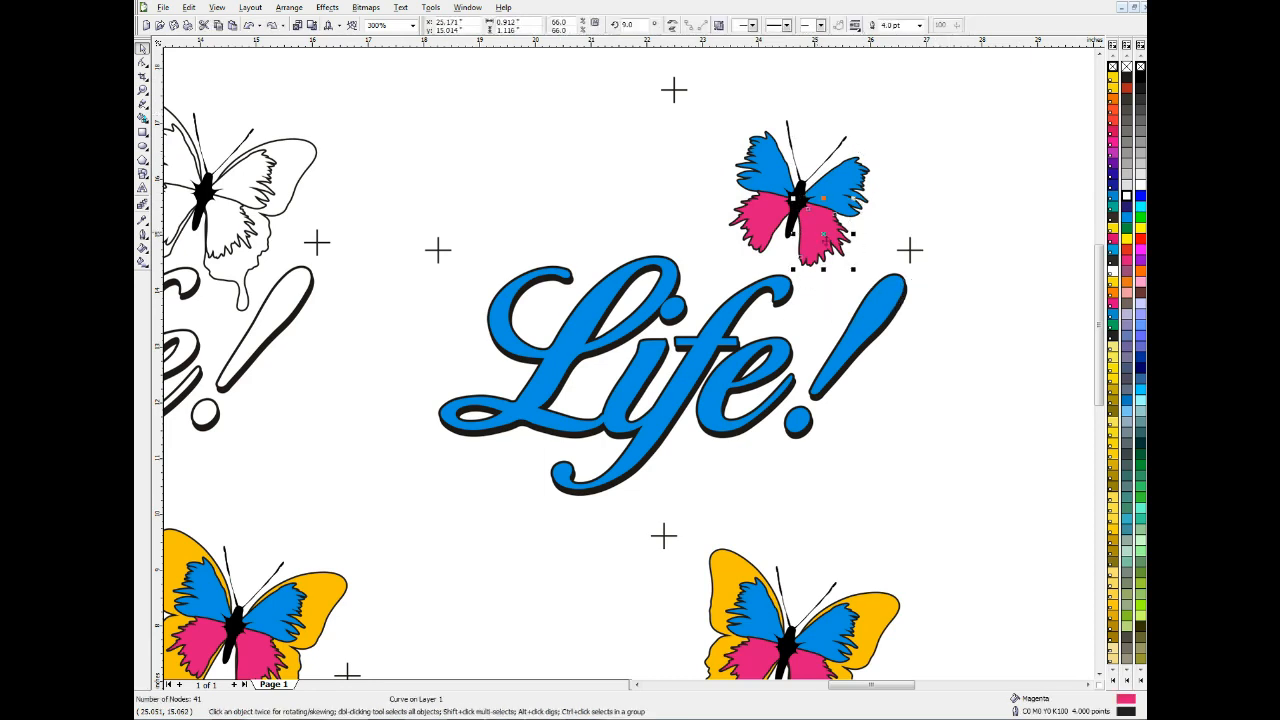
{"action": "left_click", "coordinate": [769, 232], "text": "shift"}
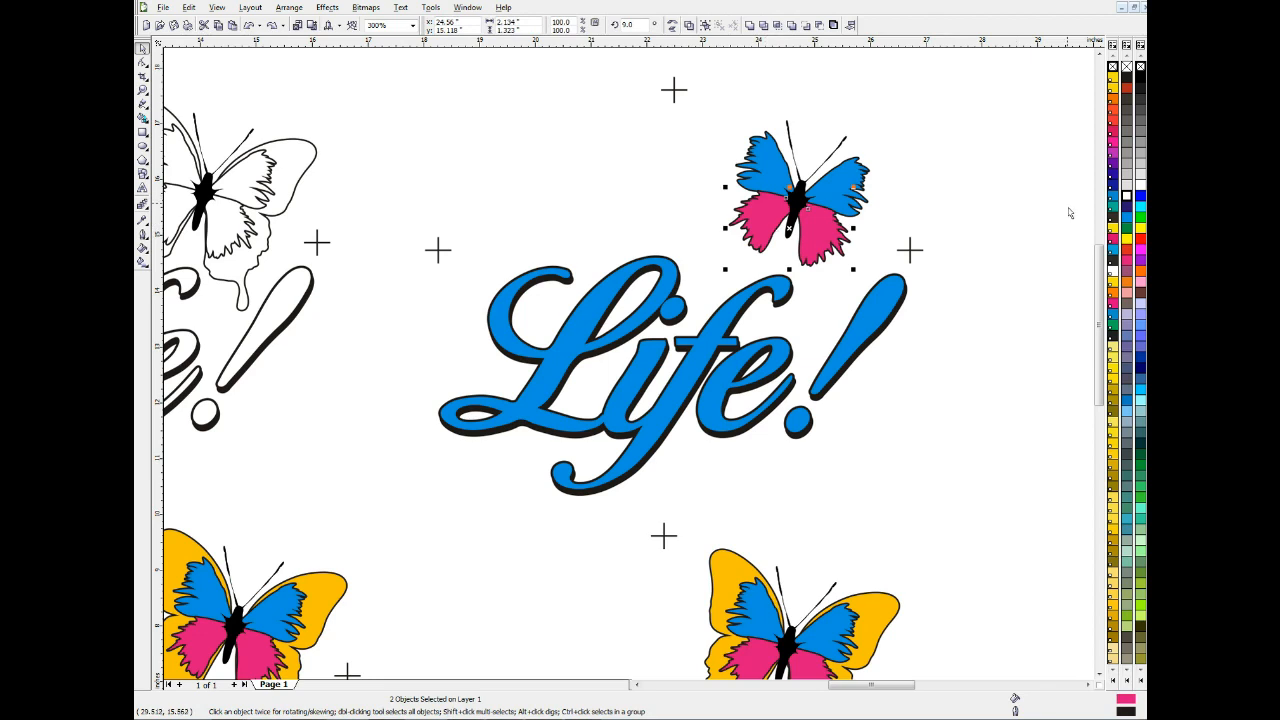
{"action": "left_click", "coordinate": [1127, 198]}
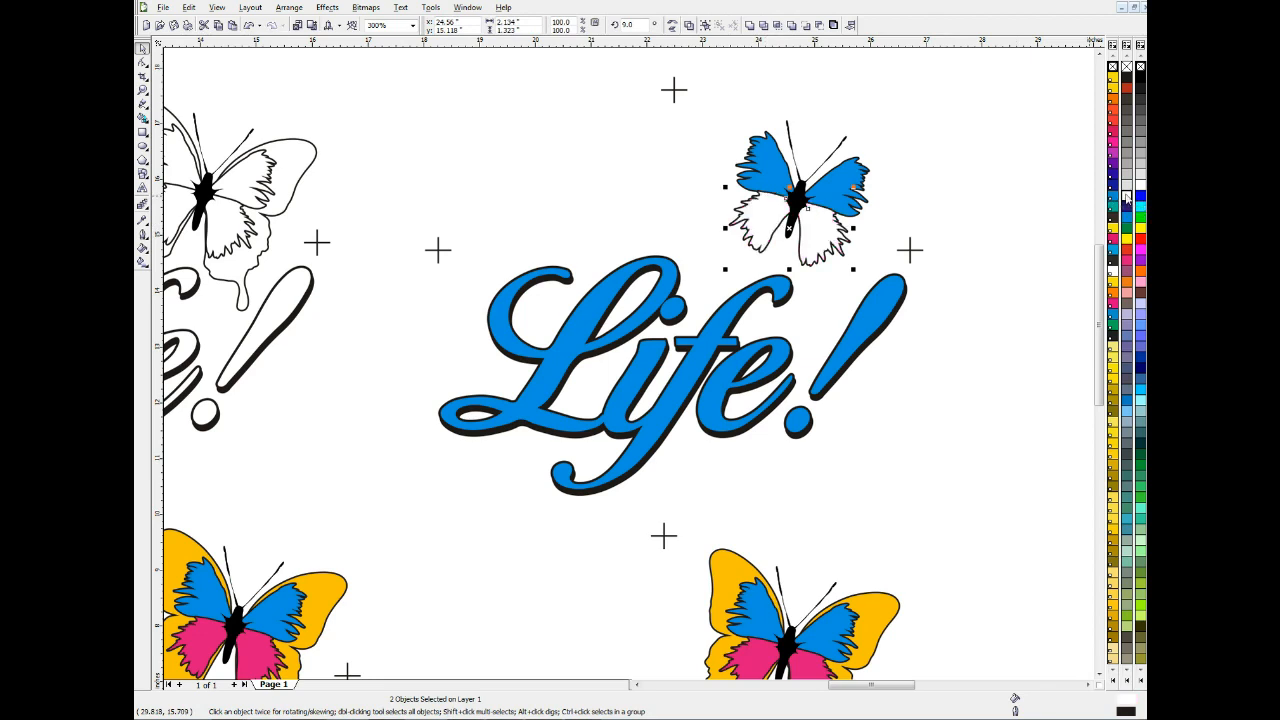
{"action": "right_click", "coordinate": [1127, 198]}
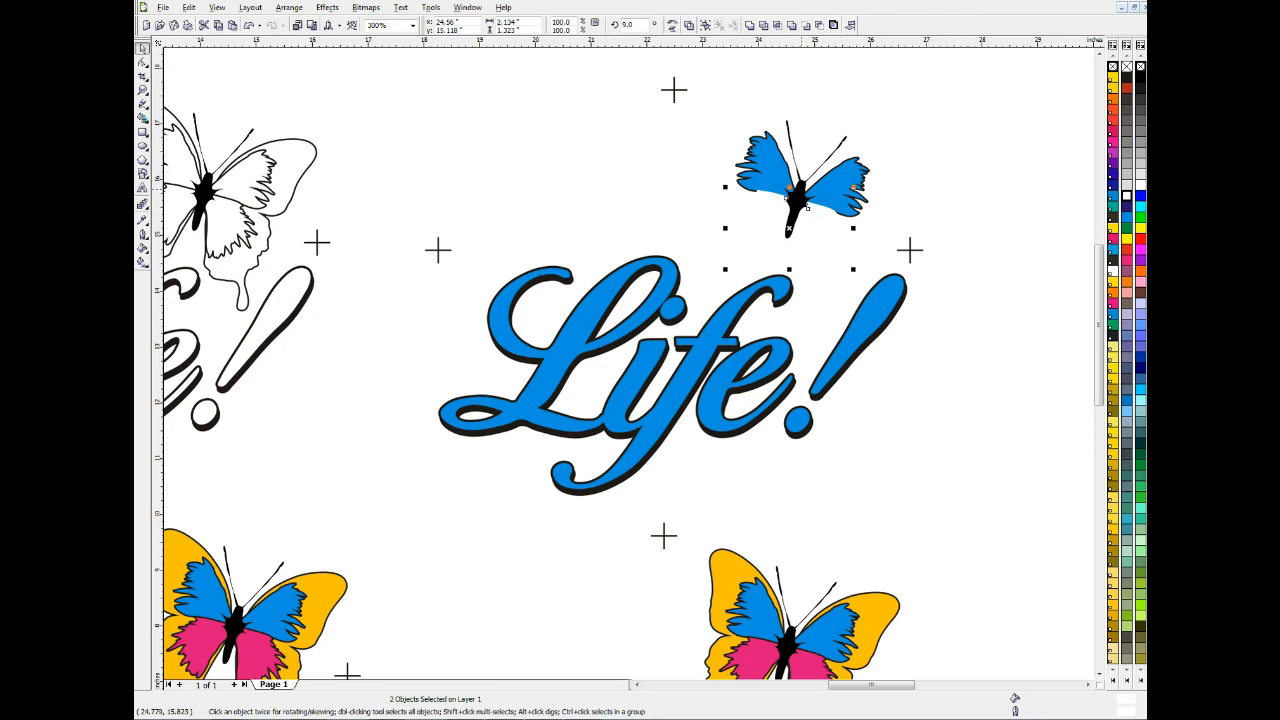
Fill the upper-right butterfly's black body with White and delete its two antennae
{"action": "left_click", "coordinate": [806, 205]}
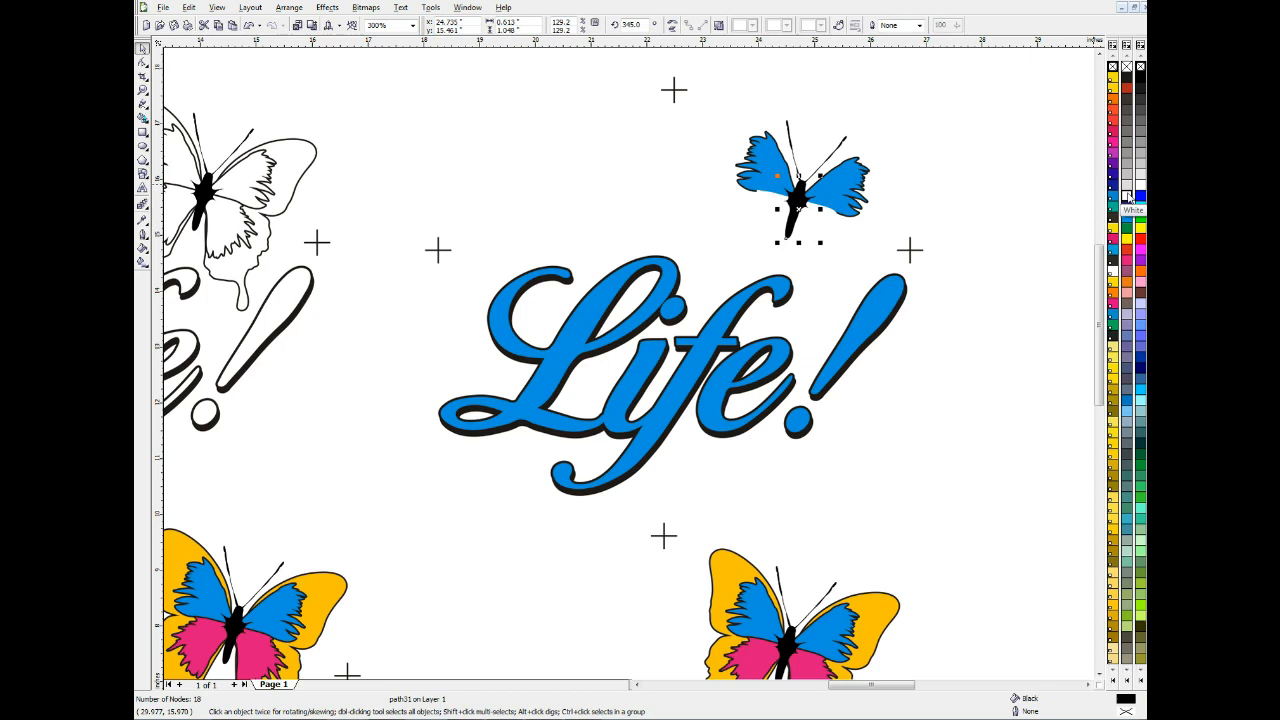
{"action": "left_click", "coordinate": [1127, 197]}
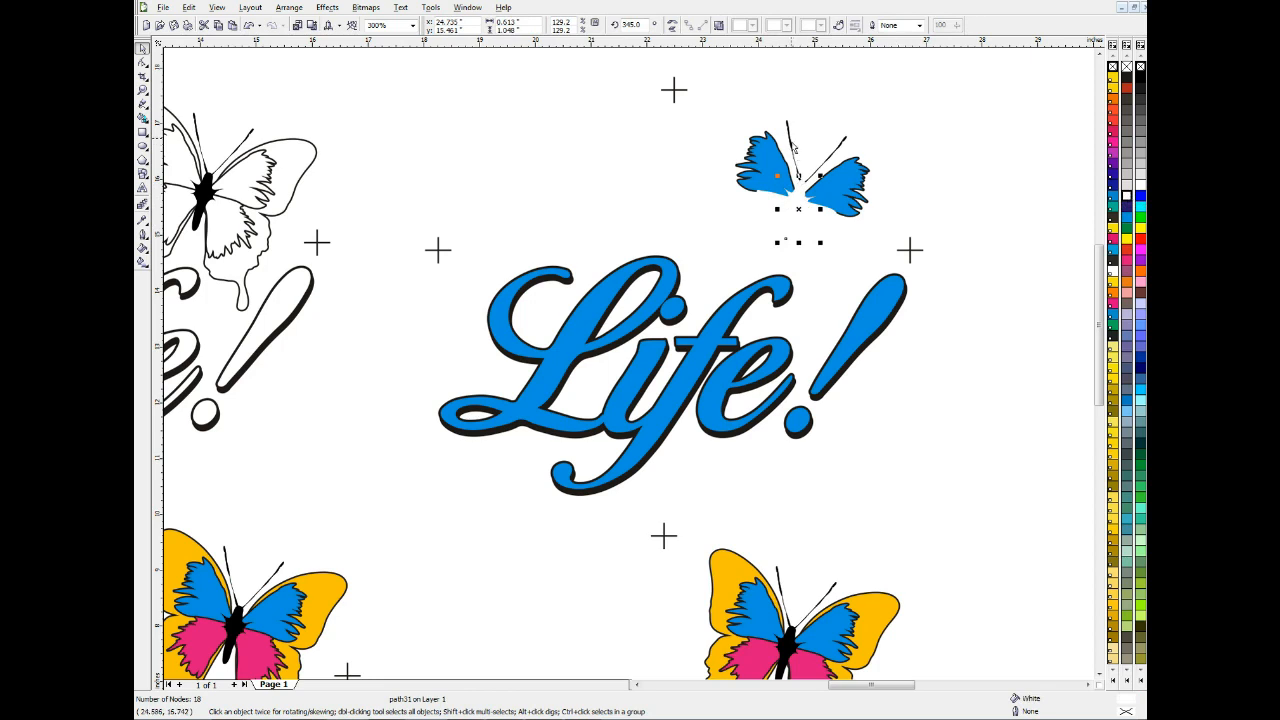
{"action": "left_click", "coordinate": [796, 137]}
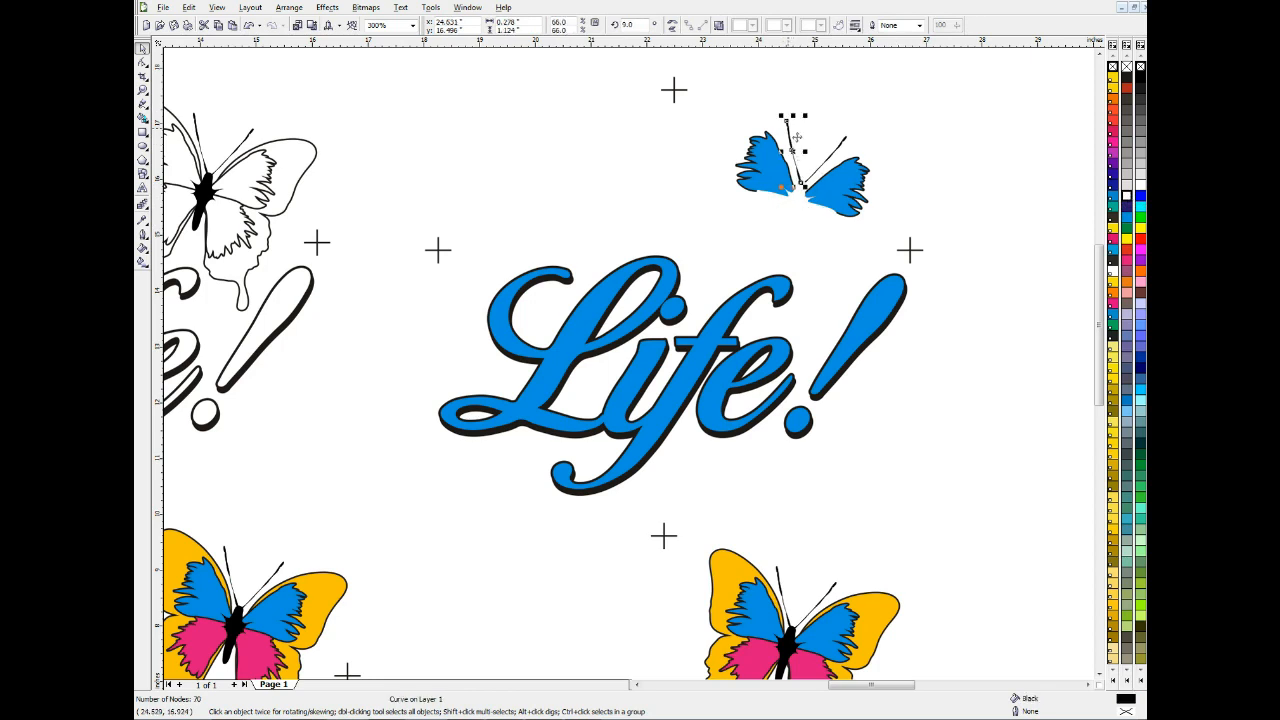
{"action": "key", "text": "Escape"}
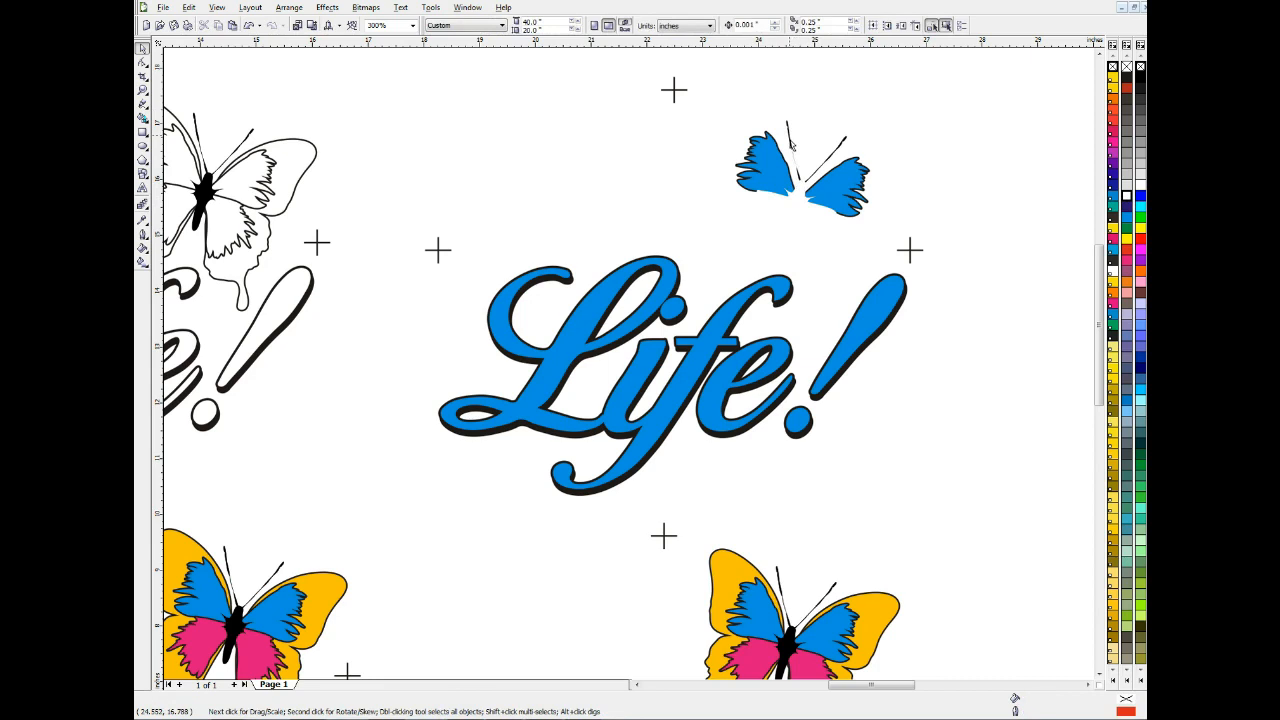
{"action": "left_click", "coordinate": [845, 148]}
{"action": "key", "text": "Delete"}
Give the upper-right butterfly's left blue wing a C0 M0 Y0 K100 fill, try a Red outline, and set the outline to White
{"action": "left_click", "coordinate": [769, 156]}
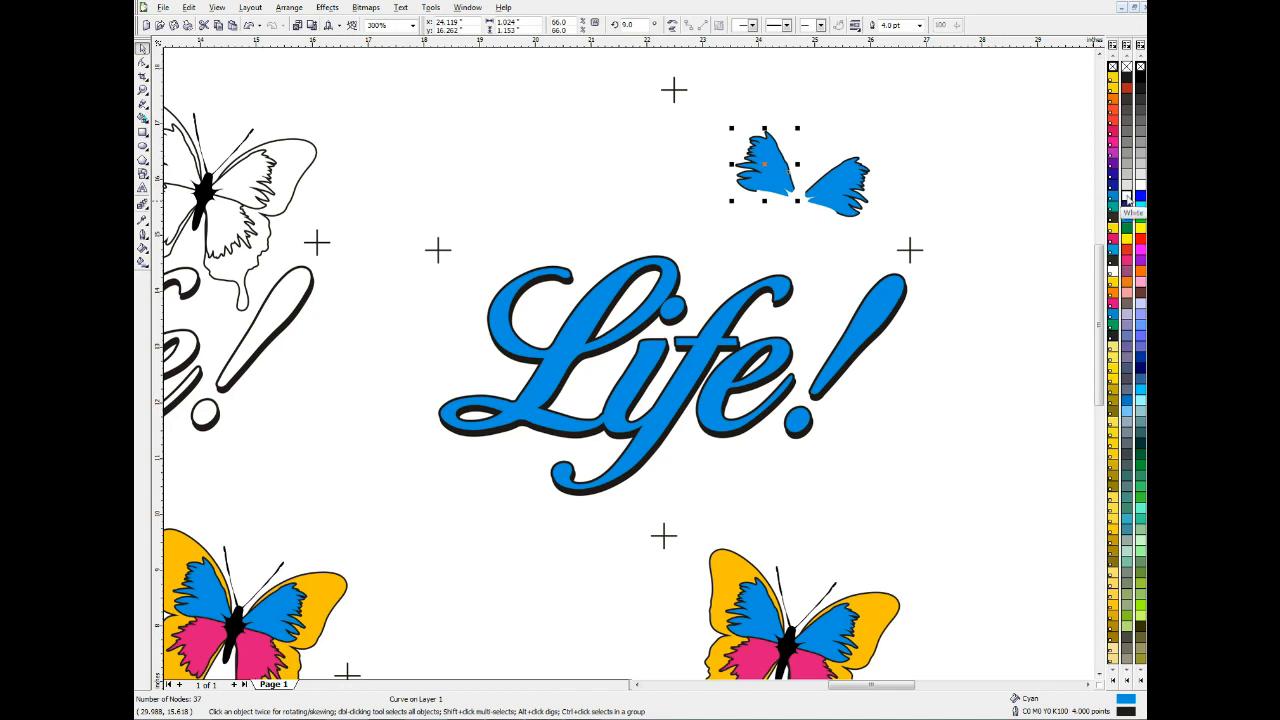
{"action": "right_click", "coordinate": [1127, 198]}
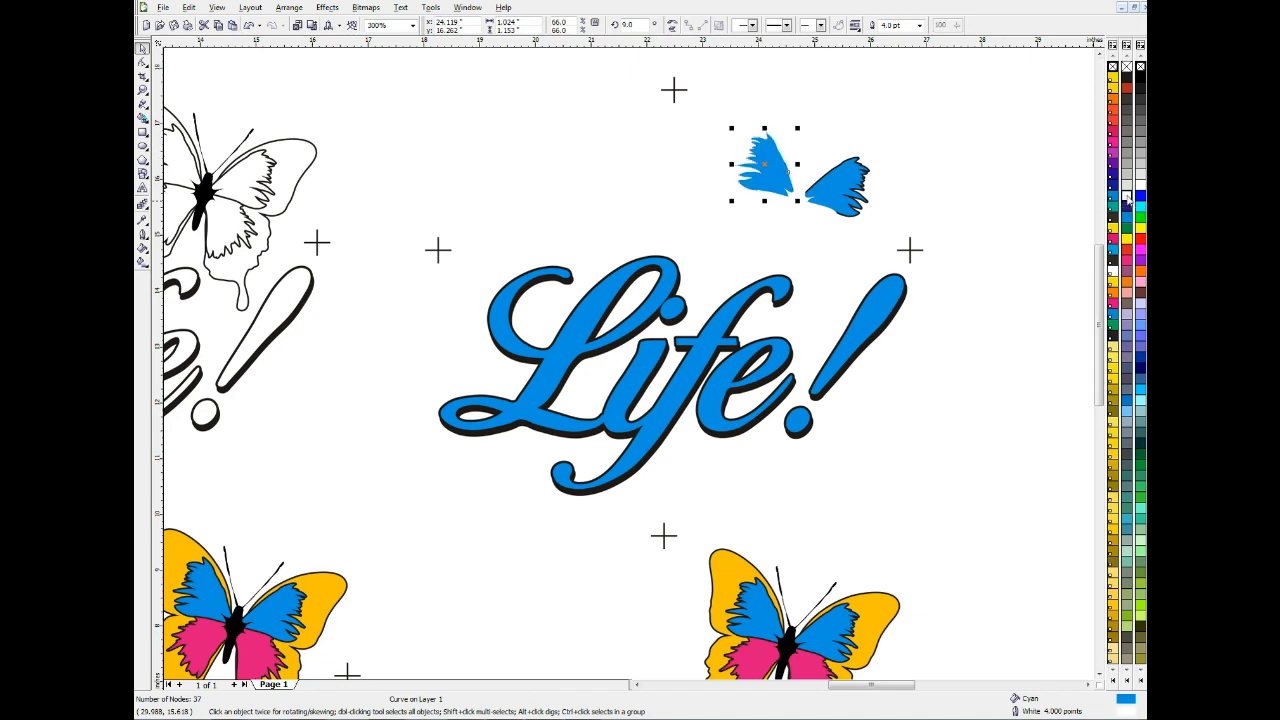
{"action": "left_click", "coordinate": [1127, 80]}
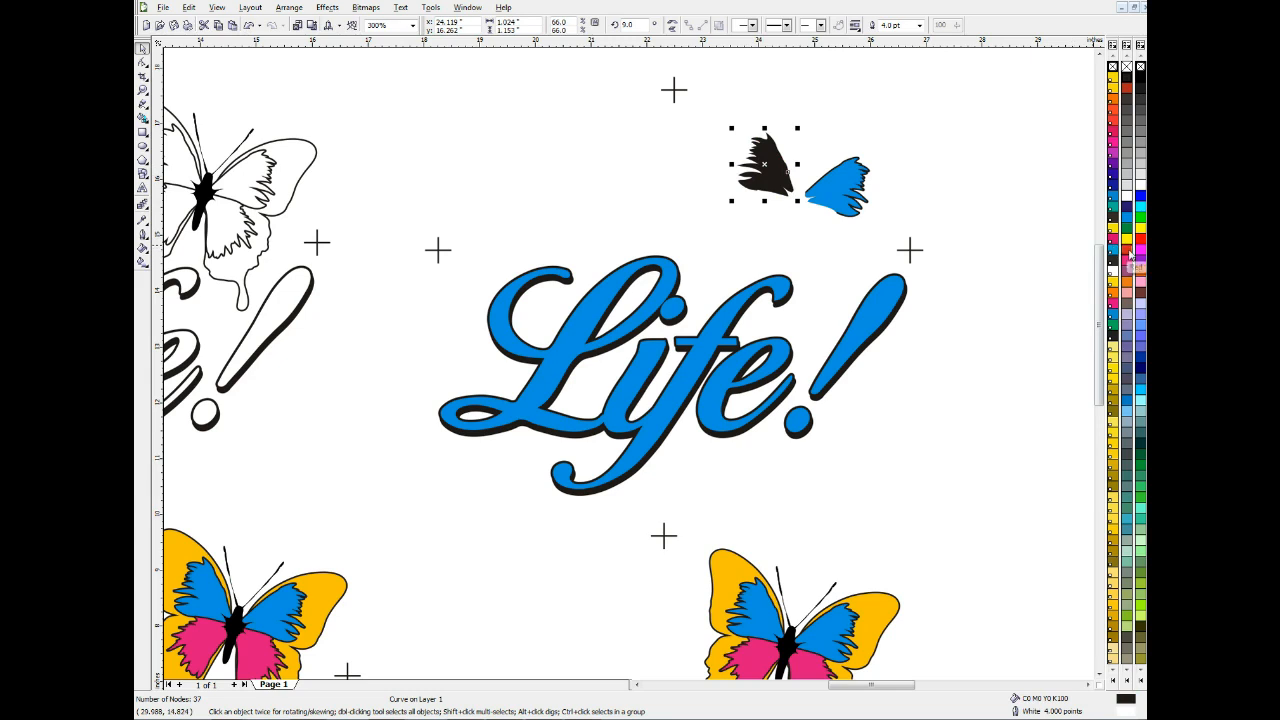
{"action": "right_click", "coordinate": [1128, 257]}
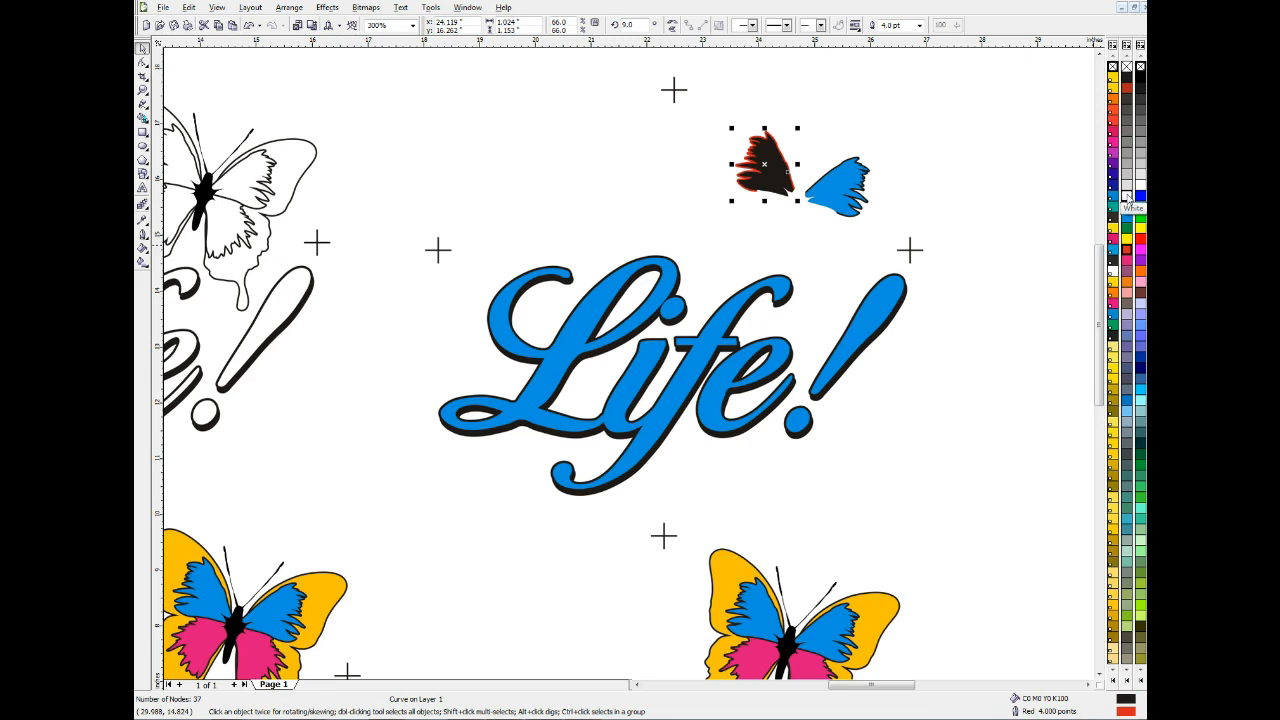
{"action": "right_click", "coordinate": [1128, 198]}
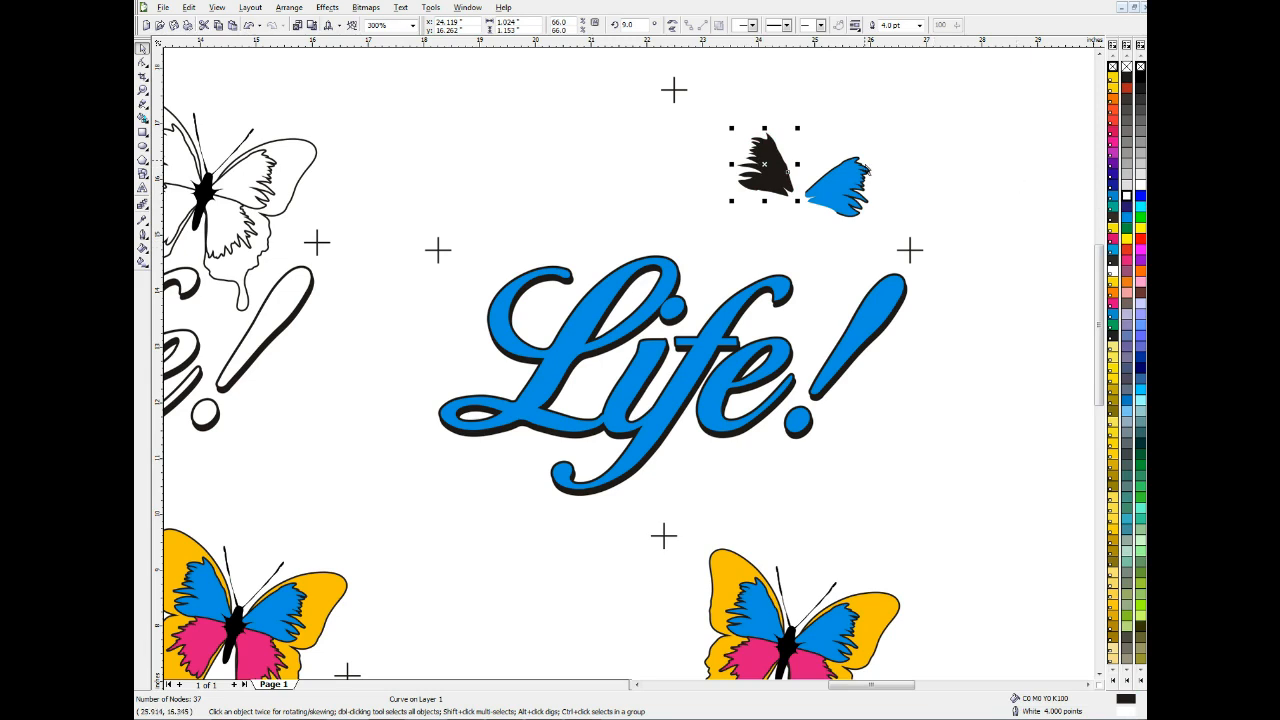
Give the upper-right butterfly's right blue wing a C0 M0 Y0 K100 fill and a White outline
{"action": "left_click", "coordinate": [846, 178]}
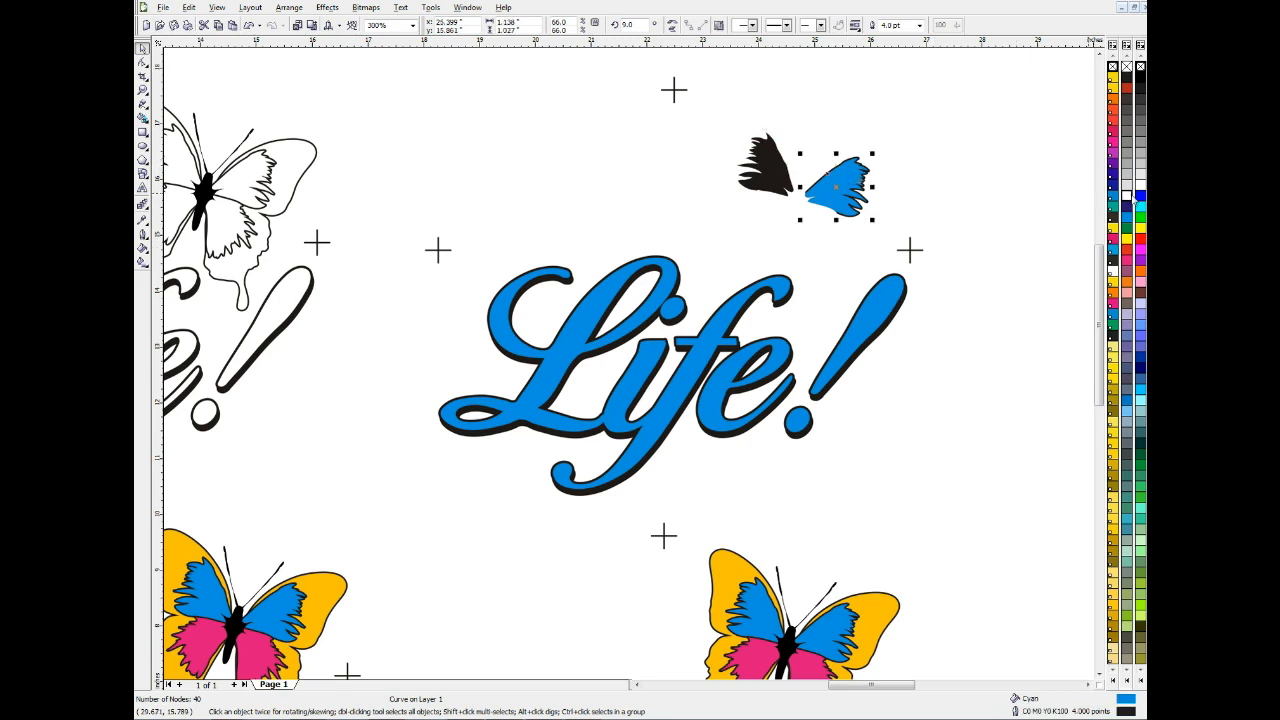
{"action": "left_click", "coordinate": [1127, 78]}
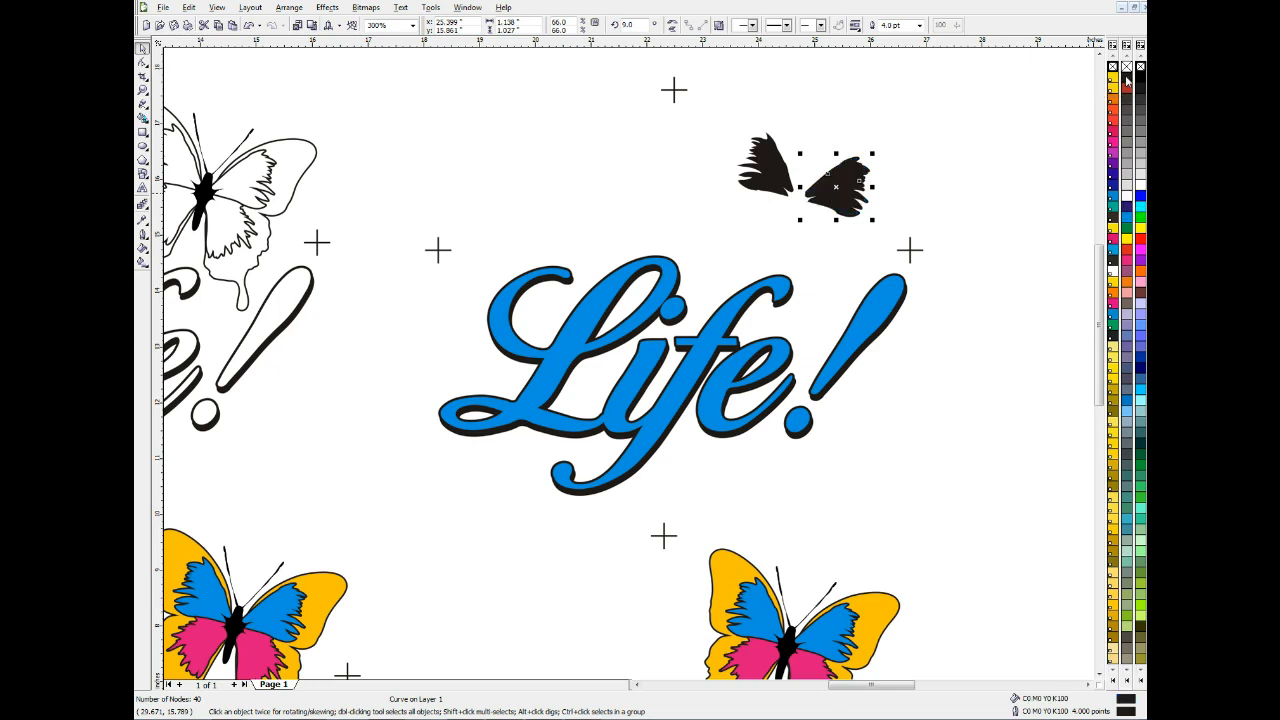
{"action": "right_click", "coordinate": [1130, 201]}
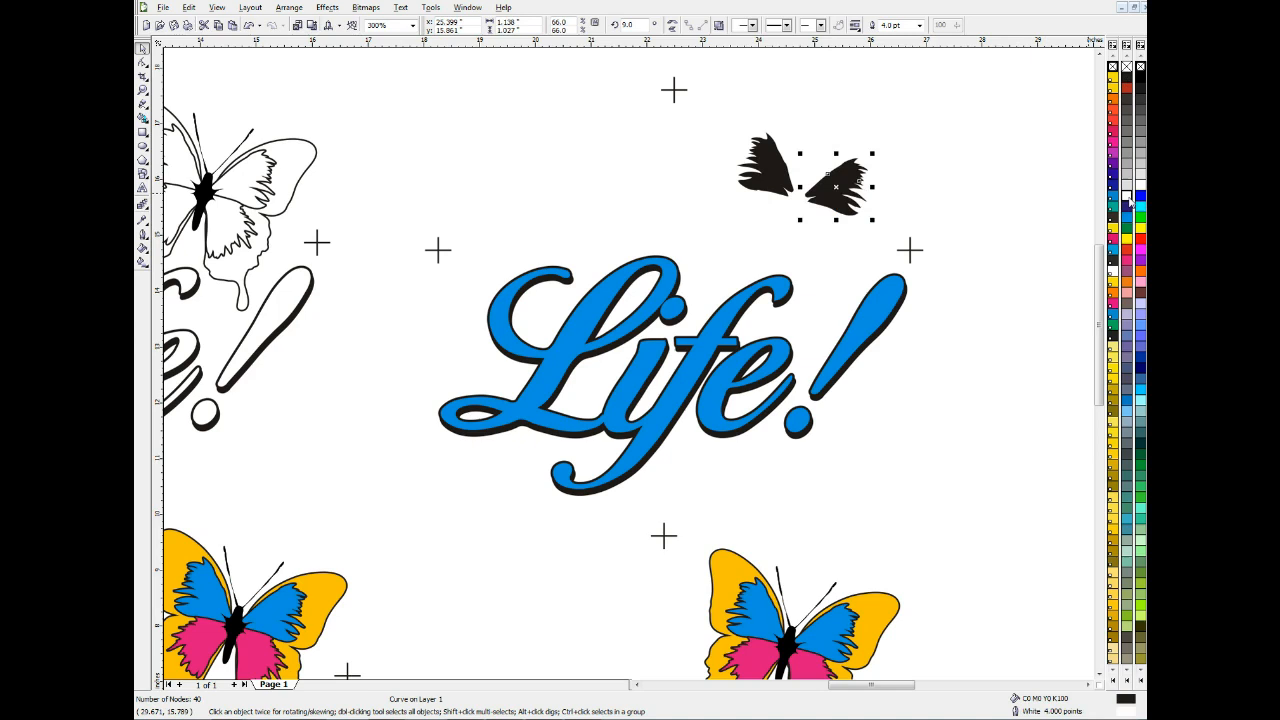
Give the upper-right copy's blue Life! lettering a C0 M0 Y0 K100 fill and White outline, and delete the black shadow behind it
{"action": "left_click", "coordinate": [626, 280]}
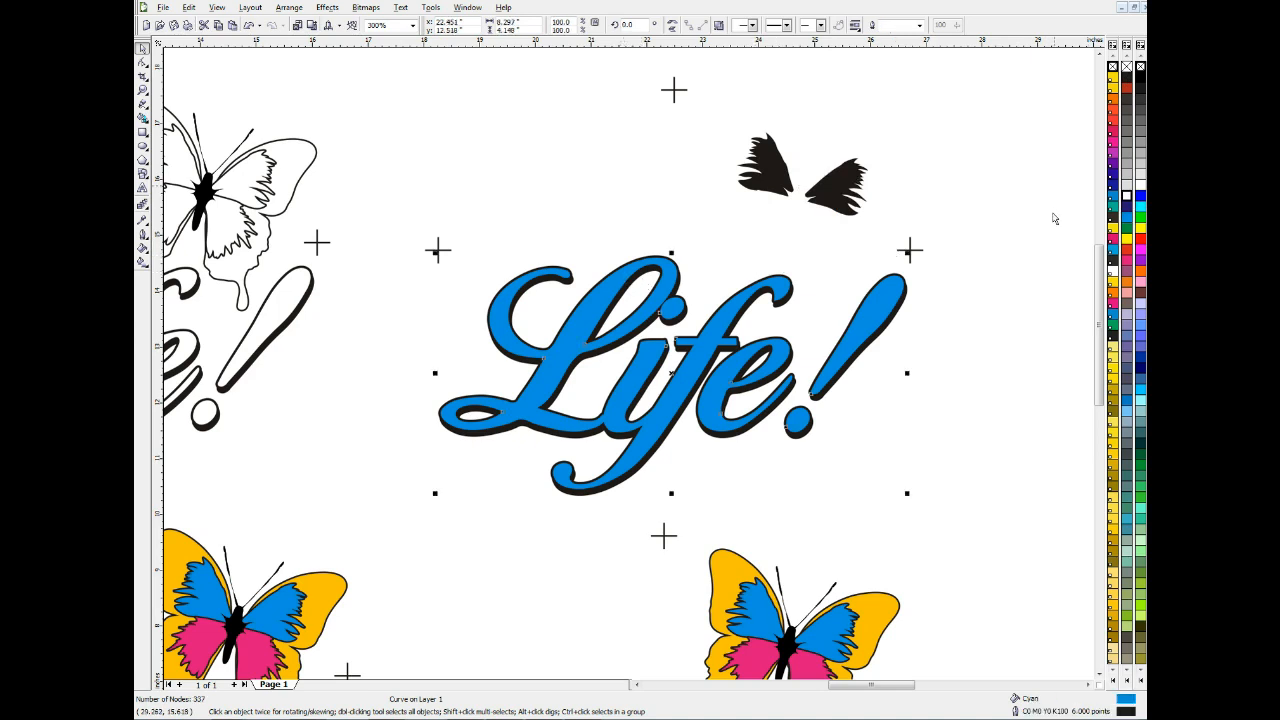
{"action": "left_click", "coordinate": [1126, 84]}
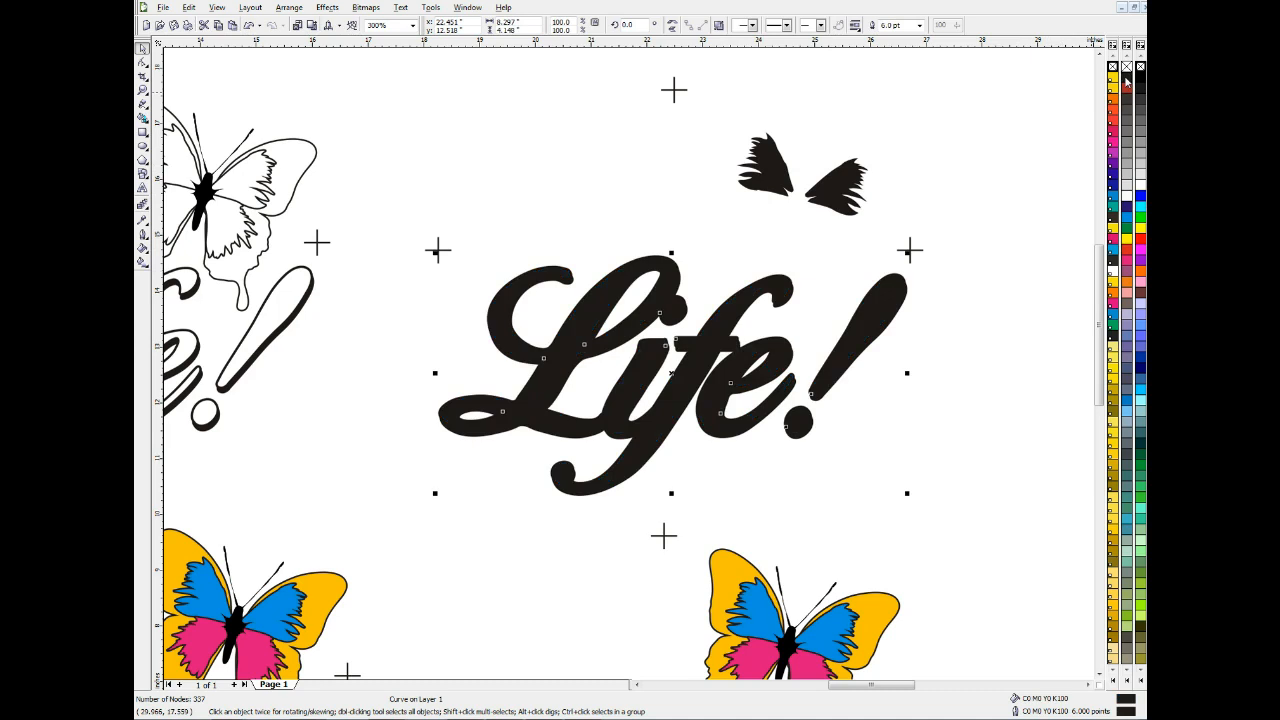
{"action": "right_click", "coordinate": [1126, 198]}
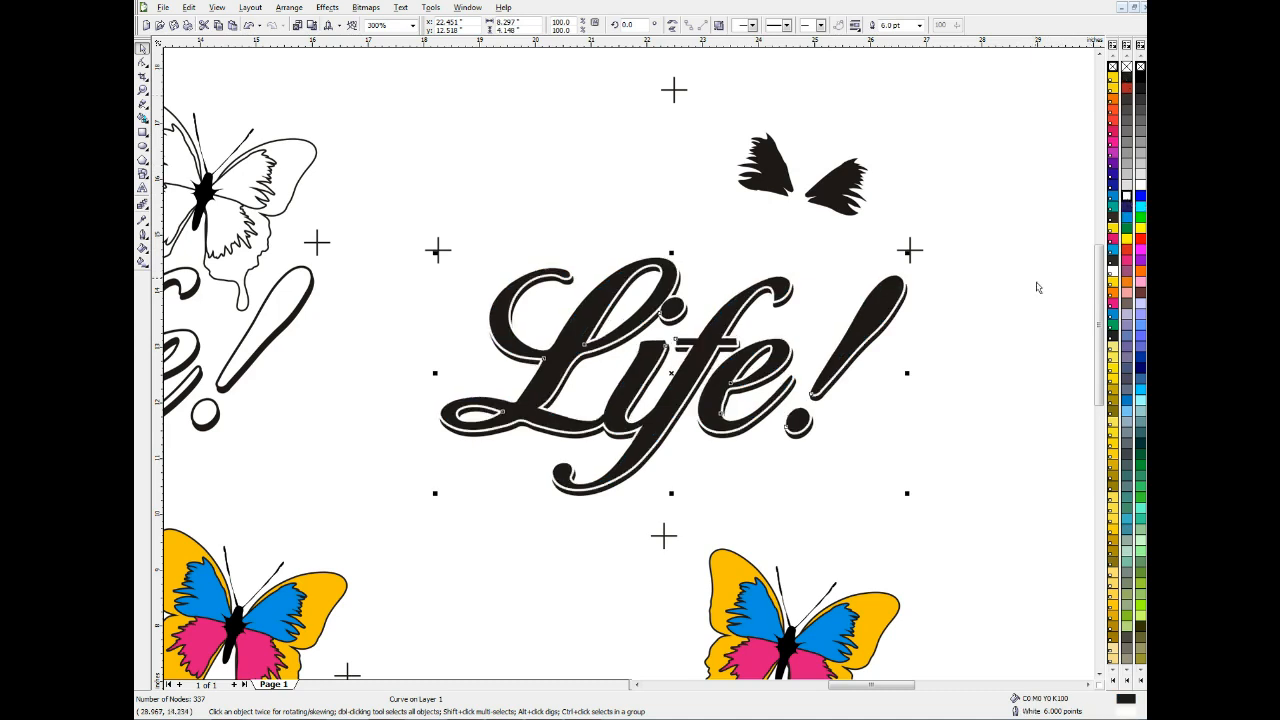
{"action": "left_click", "coordinate": [898, 333]}
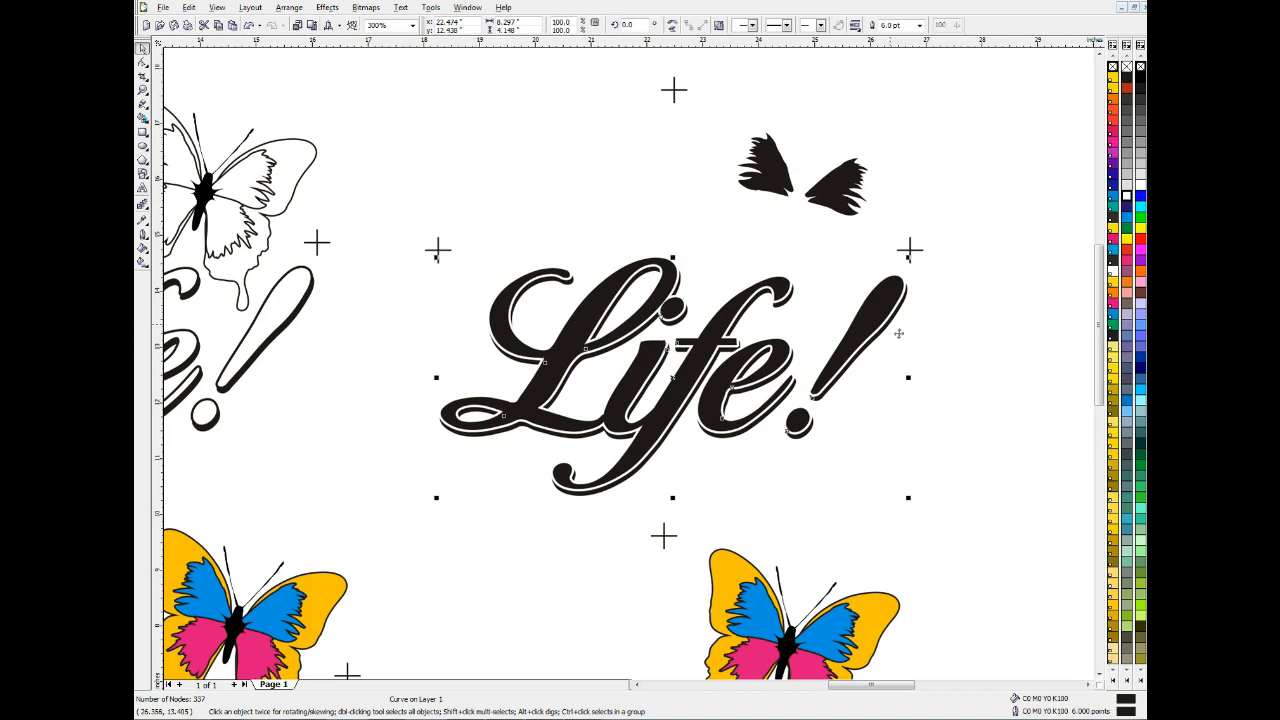
{"action": "key", "text": "Delete"}
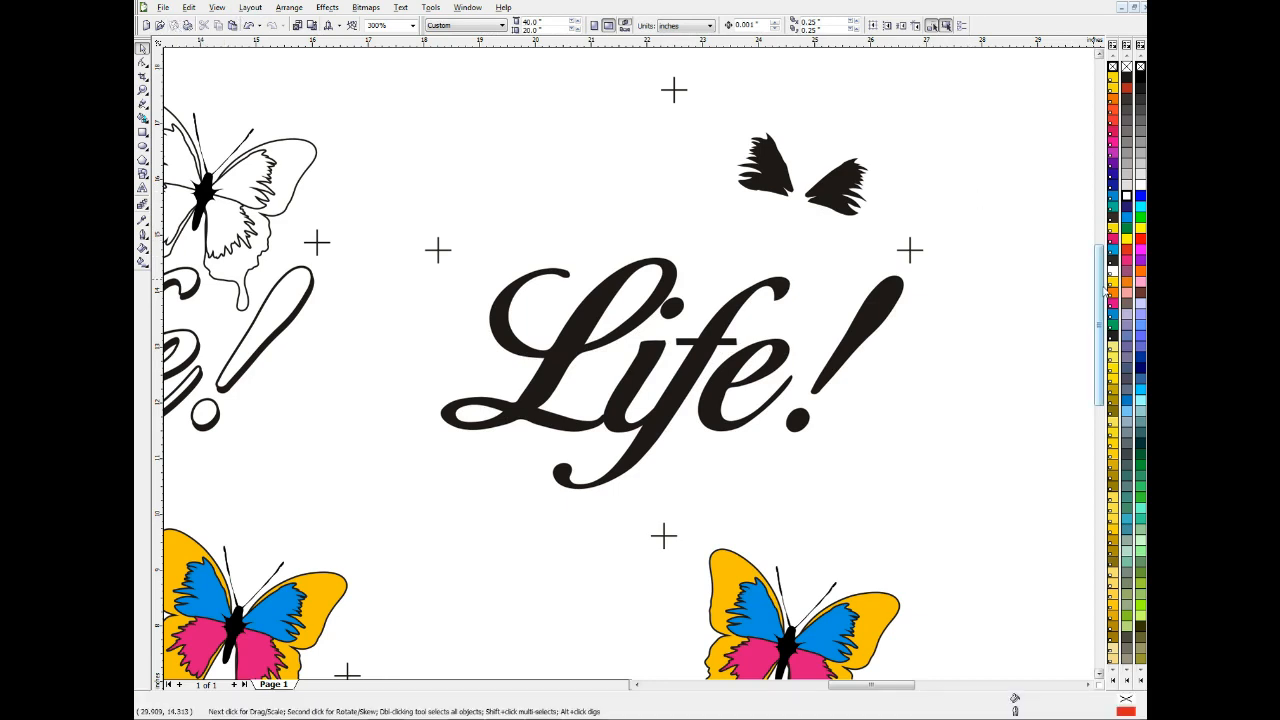
Give the two blue and two magenta inner wings of the page's lower-right butterfly a White fill and White outline
{"action": "left_click_drag", "start_coordinate": [1104, 290], "coordinate": [1120, 380]}
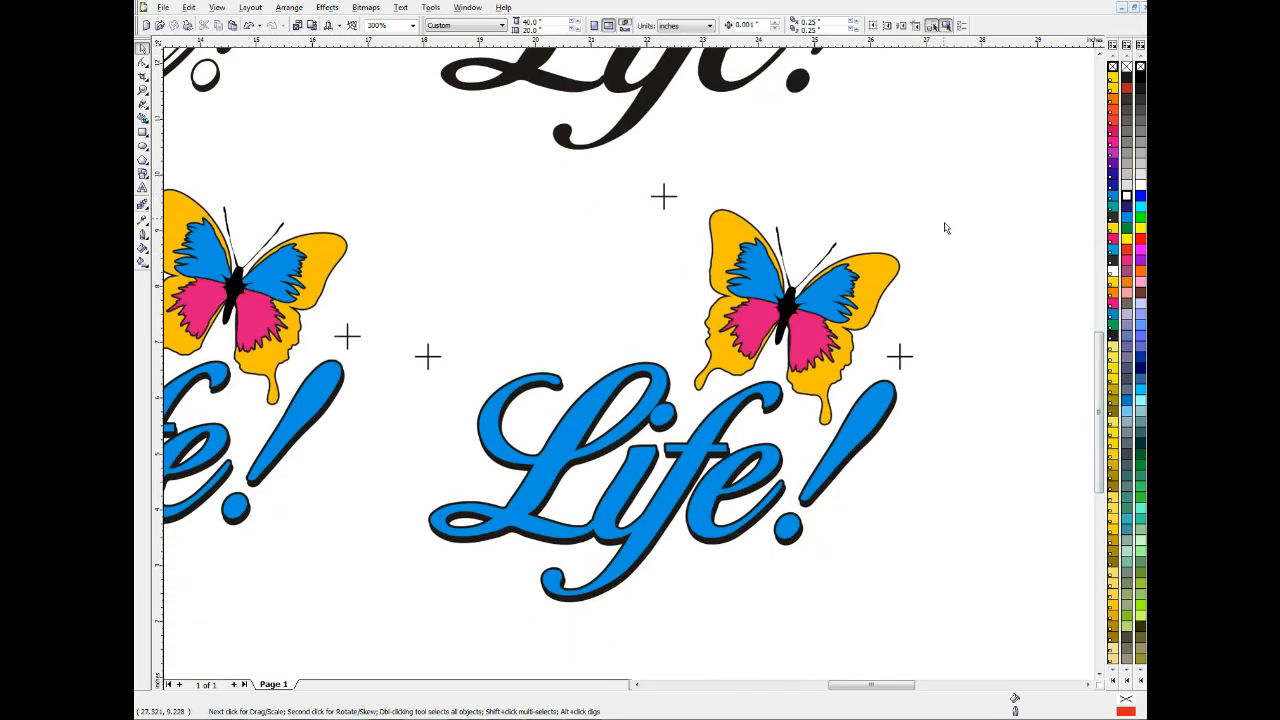
{"action": "left_click", "coordinate": [770, 282]}
{"action": "left_click", "coordinate": [828, 300], "text": "shift"}
{"action": "left_click", "coordinate": [808, 340], "text": "shift"}
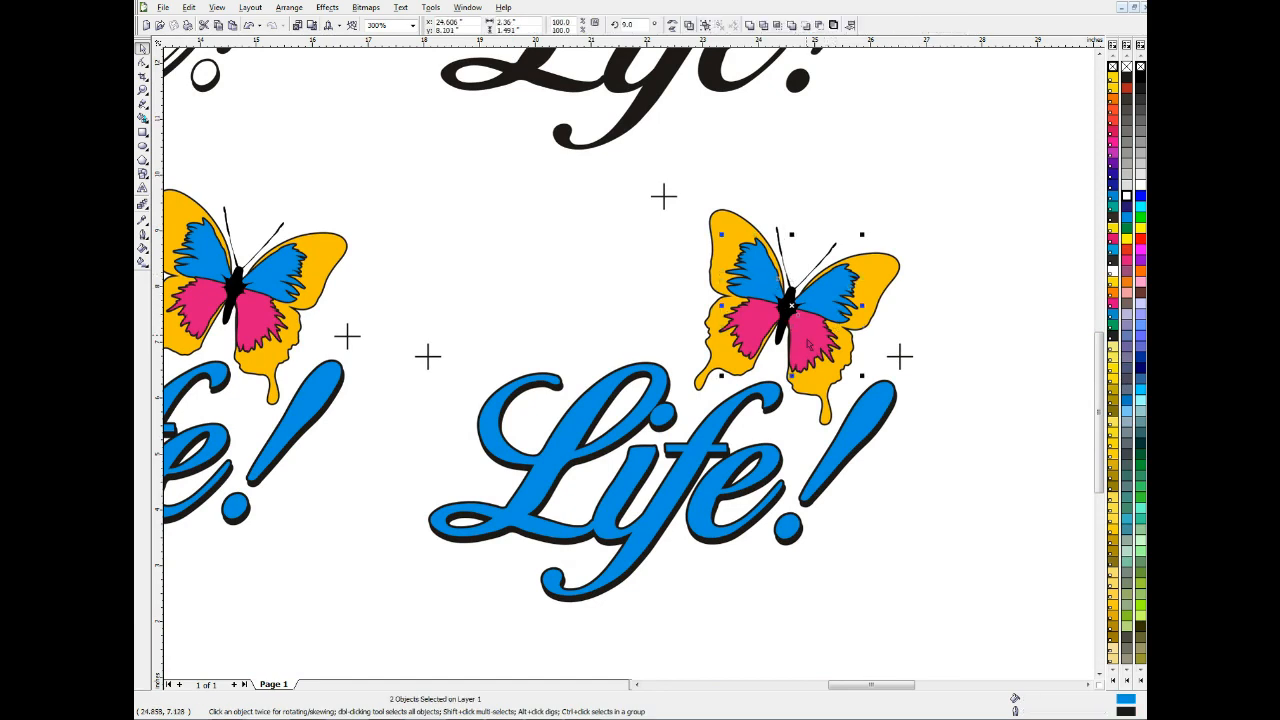
{"action": "left_click", "coordinate": [755, 330], "text": "shift"}
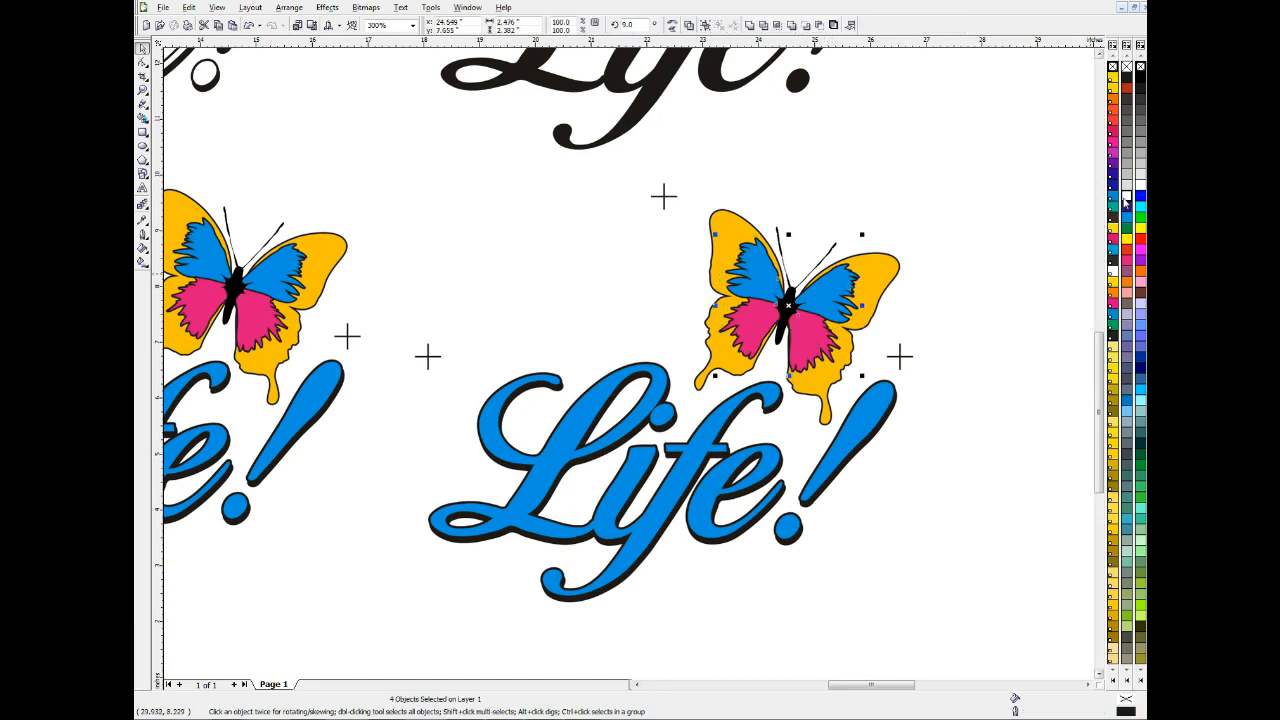
{"action": "left_click", "coordinate": [1125, 197]}
{"action": "right_click", "coordinate": [1125, 197]}
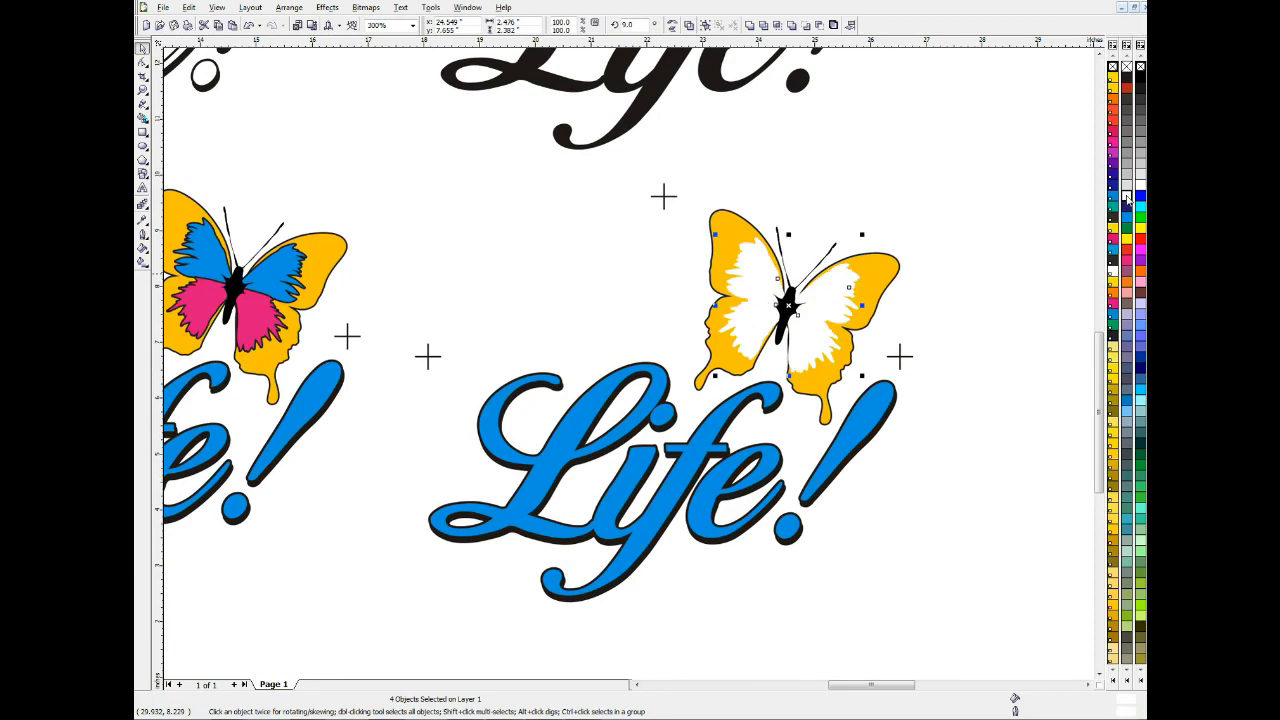
Give the lower-right butterfly's yellow outer wings a C0 M0 Y0 K100 fill and White outline, and delete that copy's Life! lettering with its shadow
{"action": "left_click", "coordinate": [879, 280]}
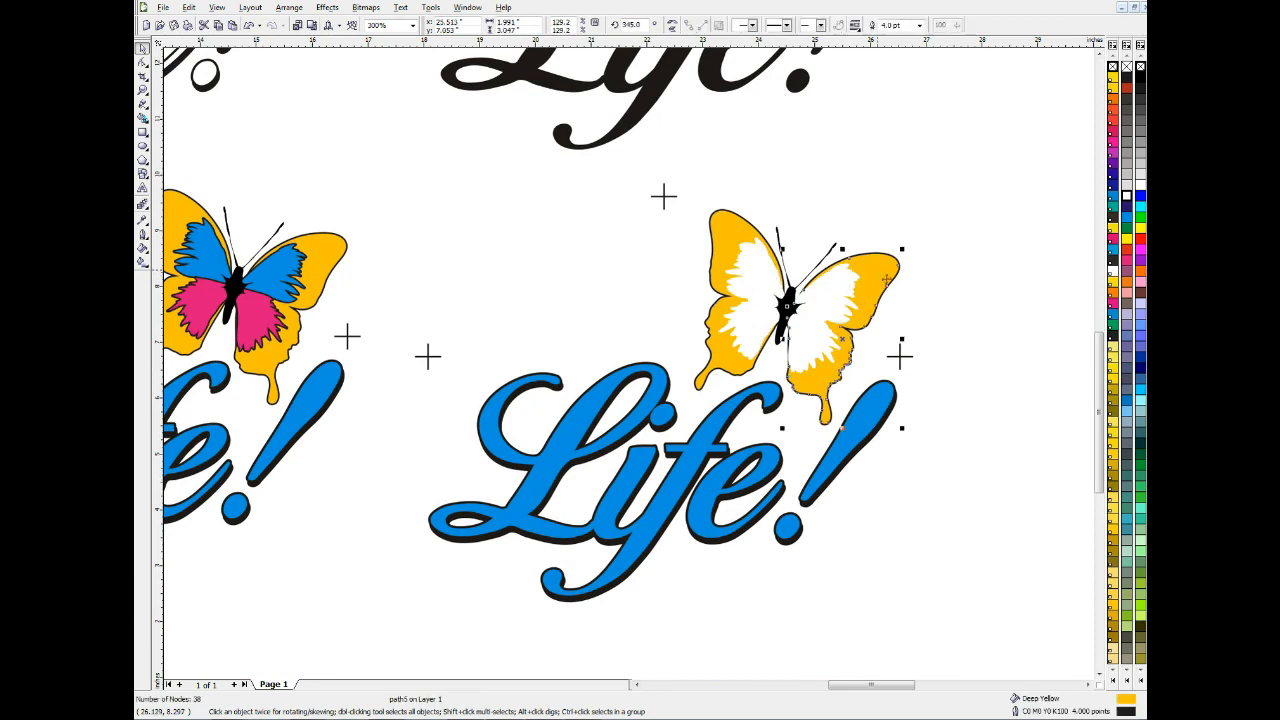
{"action": "left_click", "coordinate": [727, 226], "text": "shift"}
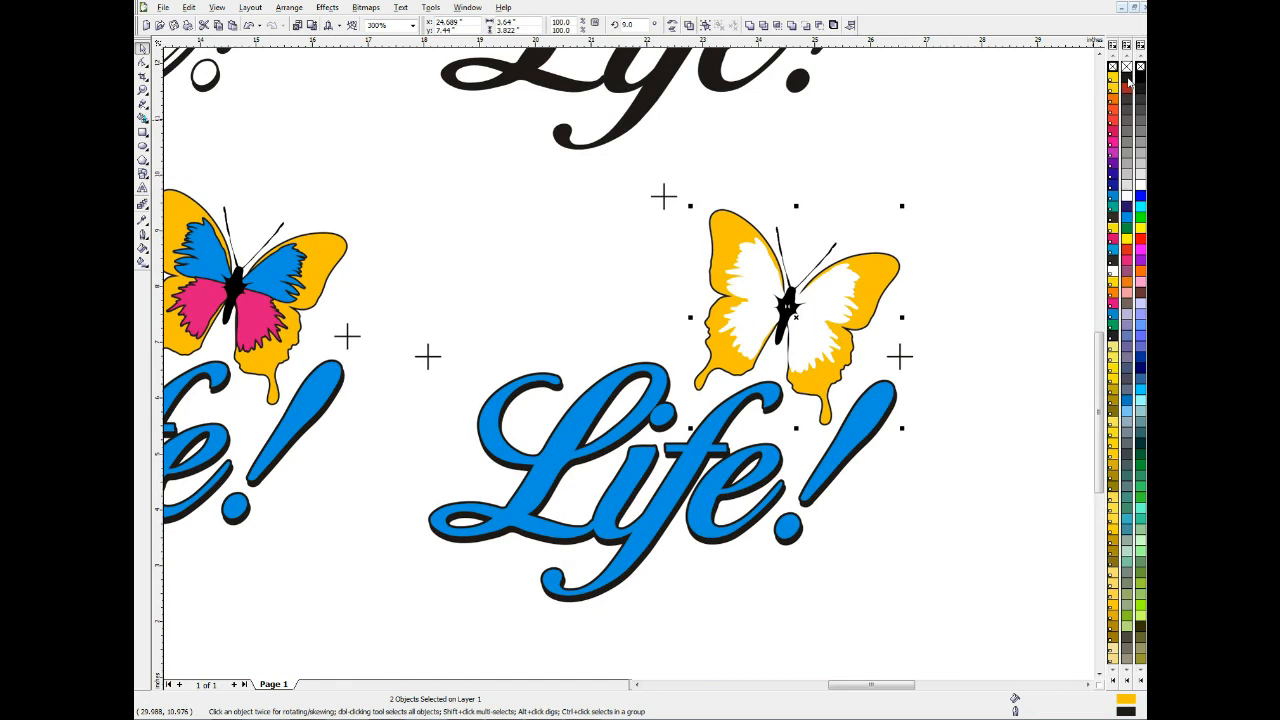
{"action": "left_click", "coordinate": [1126, 80]}
{"action": "right_click", "coordinate": [1129, 198]}
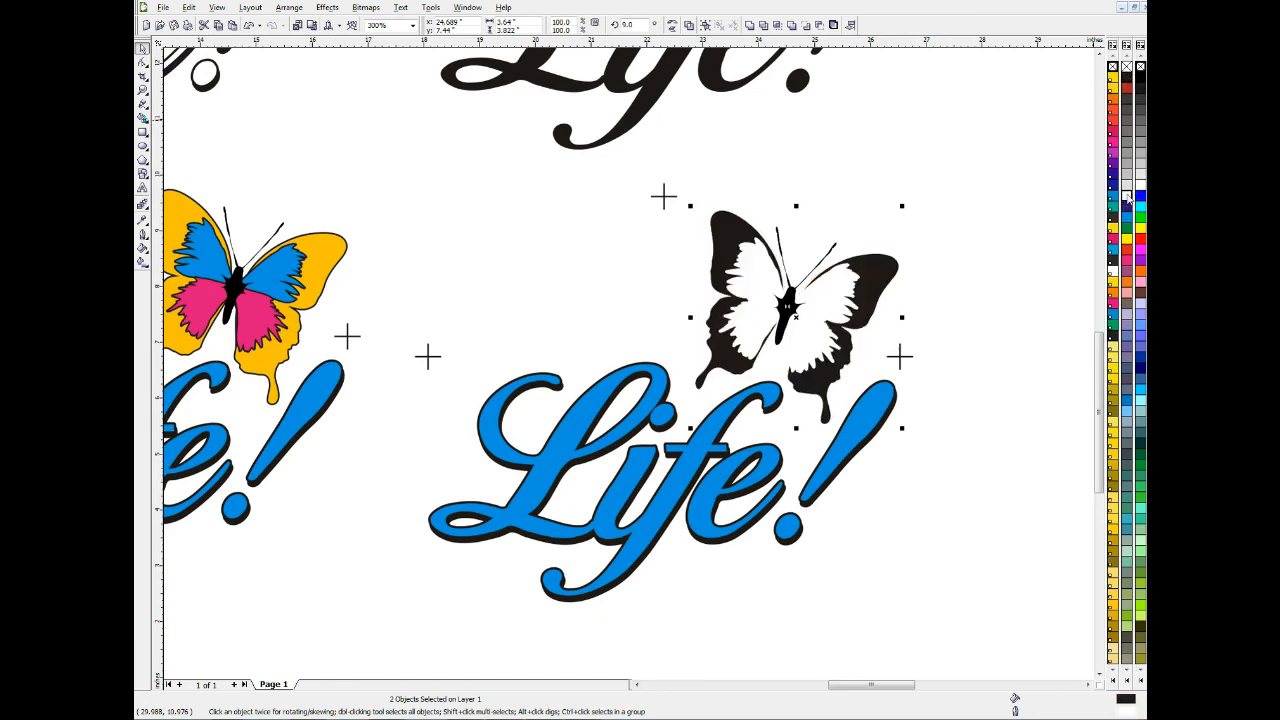
{"action": "left_click", "coordinate": [880, 410]}
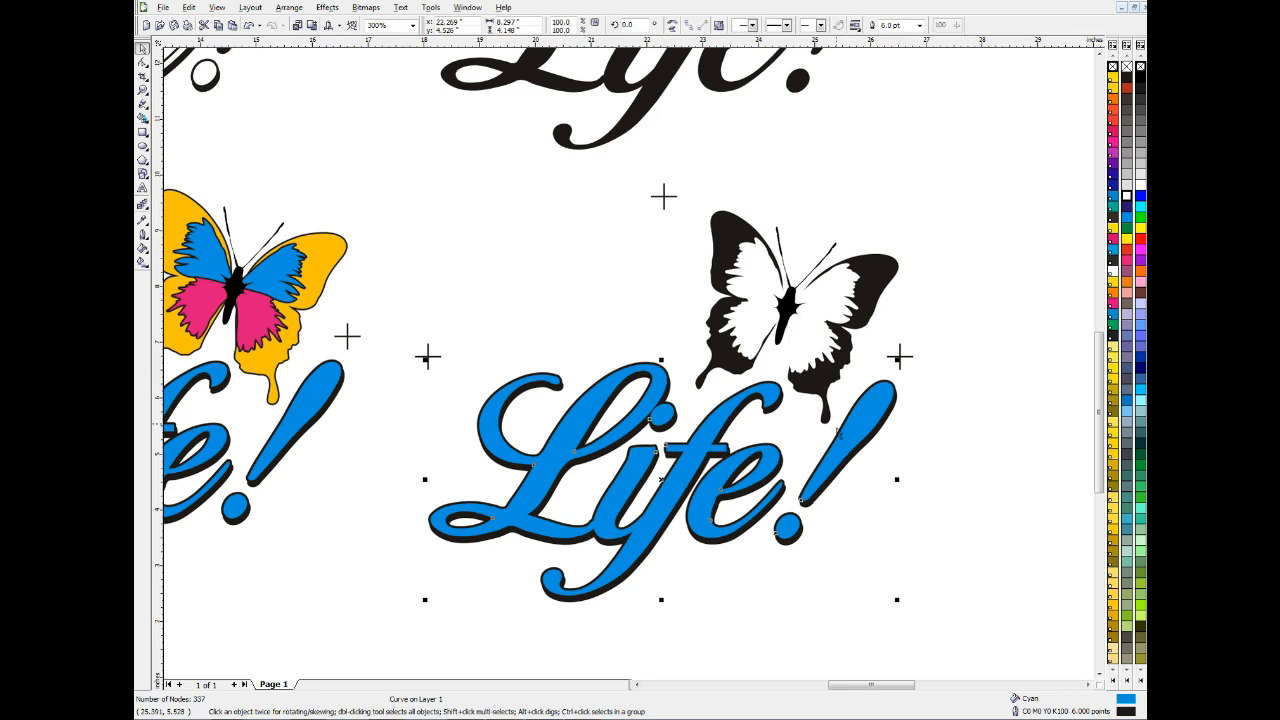
{"action": "key", "text": "Delete"}
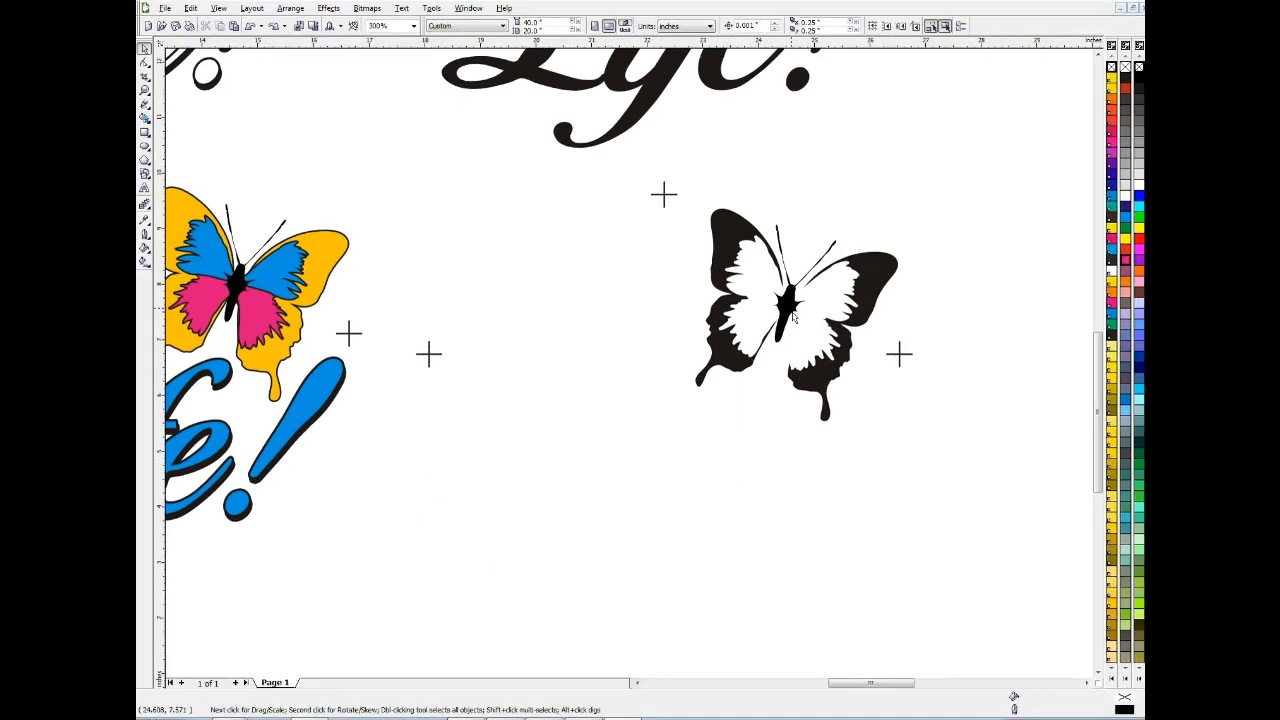
Give the lower-right butterfly's black body a White fill and select its antennae
{"action": "left_click", "coordinate": [795, 316]}
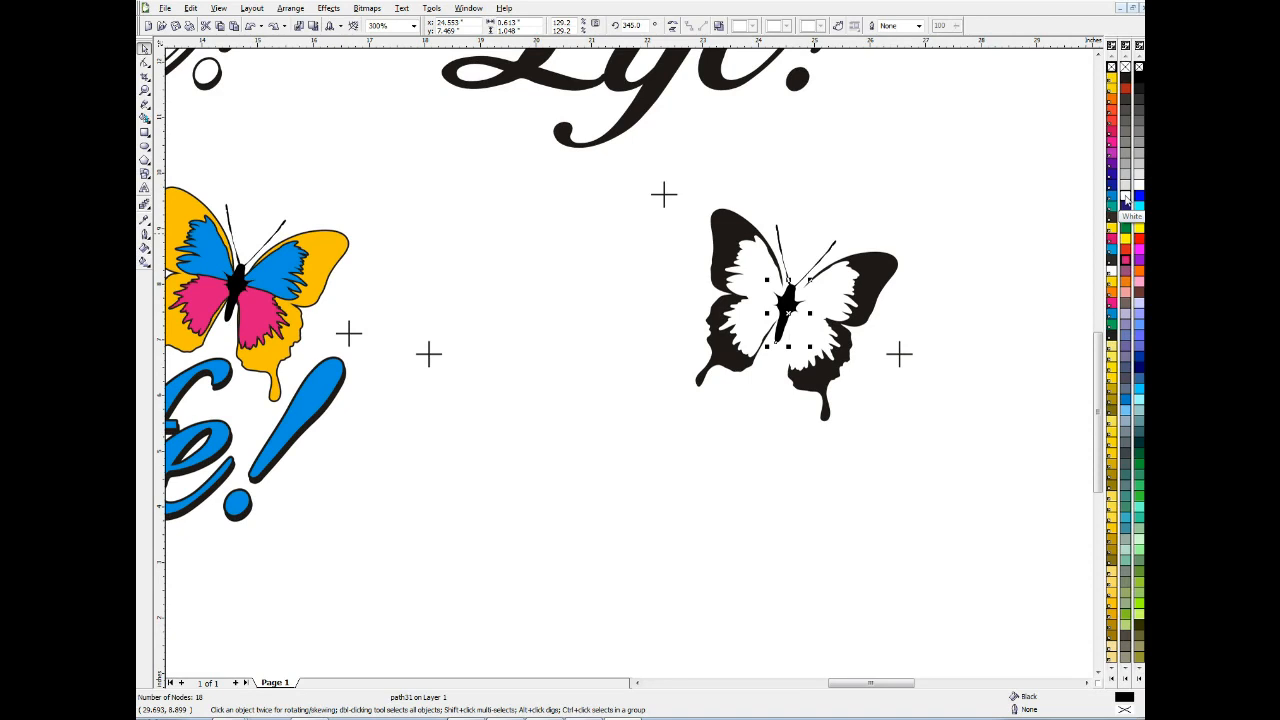
{"action": "left_click", "coordinate": [1125, 200]}
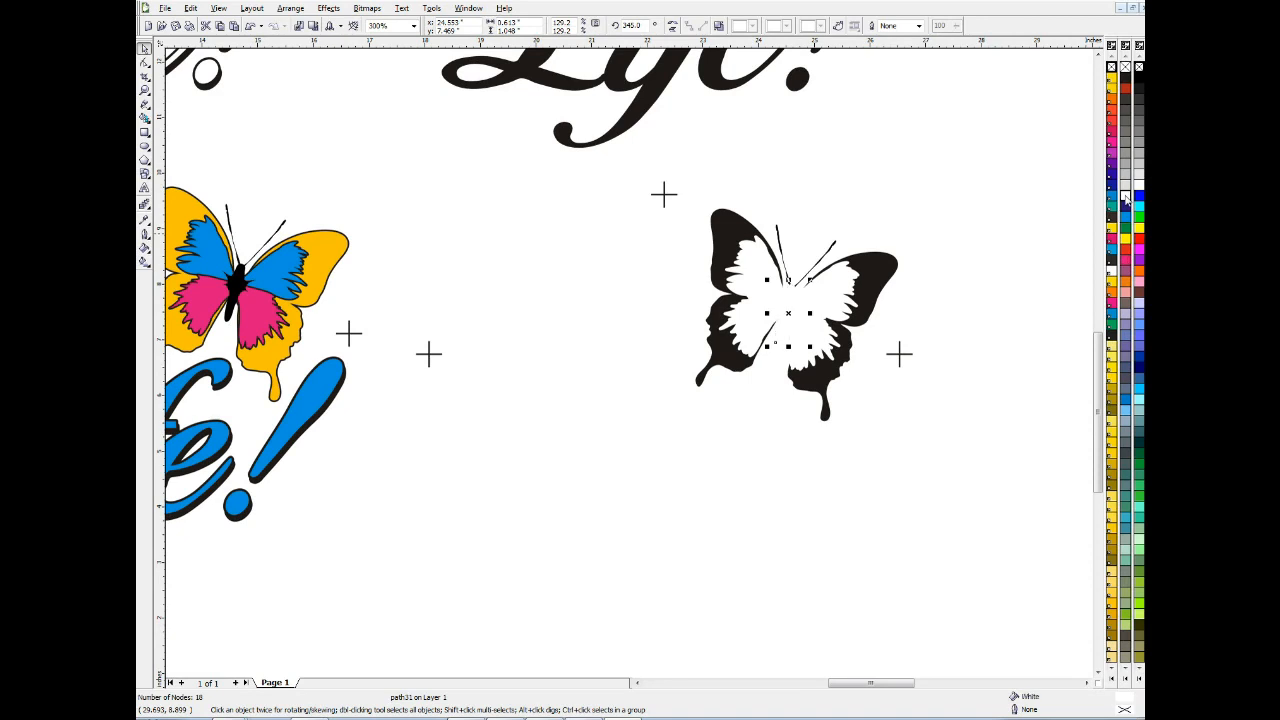
{"action": "left_click_drag", "start_coordinate": [871, 202], "coordinate": [658, 301]}
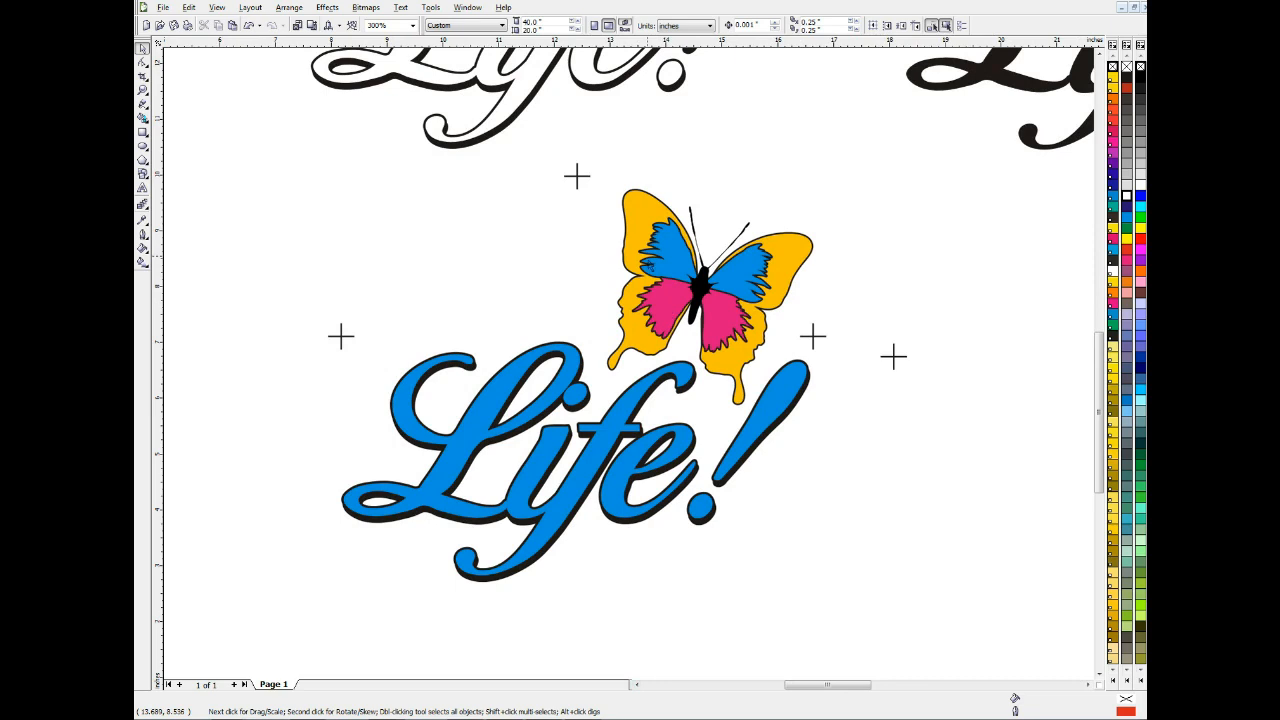
Give the lower-left butterfly's yellow outer wings and blue inner wings a White fill and White outline
{"action": "left_click", "coordinate": [644, 220]}
{"action": "left_click", "coordinate": [800, 258], "text": "shift"}
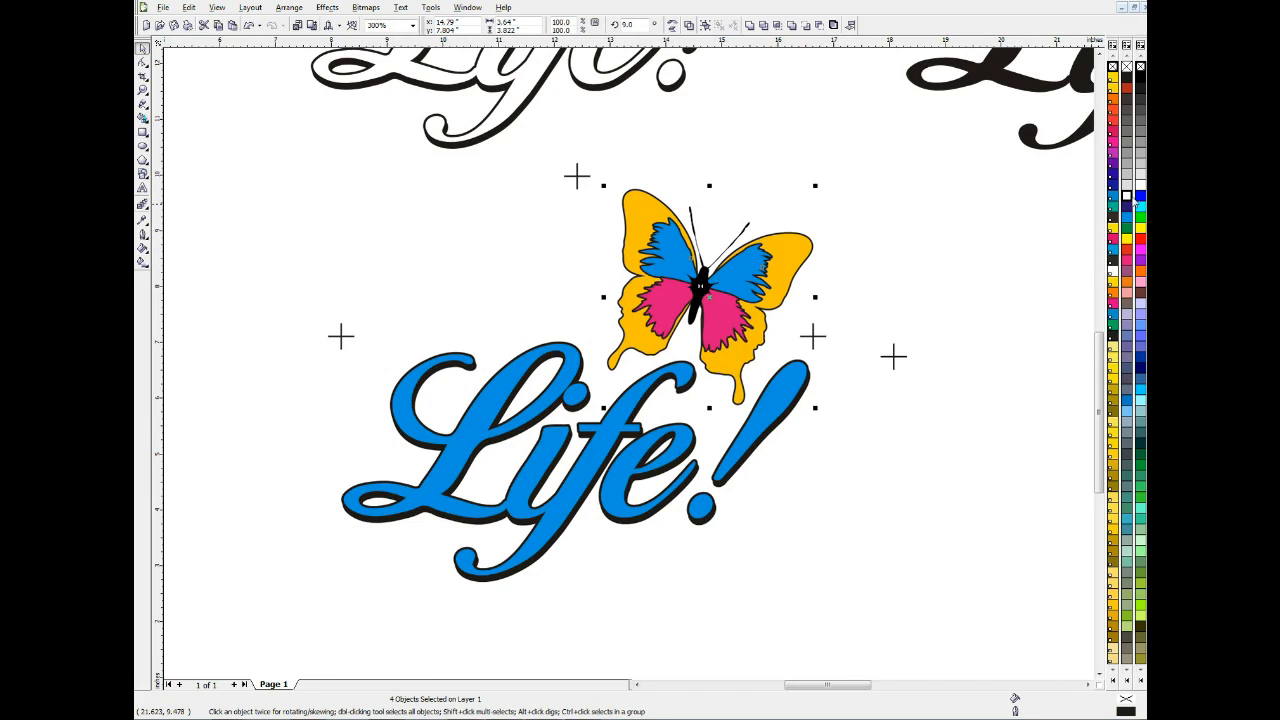
{"action": "left_click", "coordinate": [1127, 198]}
{"action": "right_click", "coordinate": [1127, 198]}
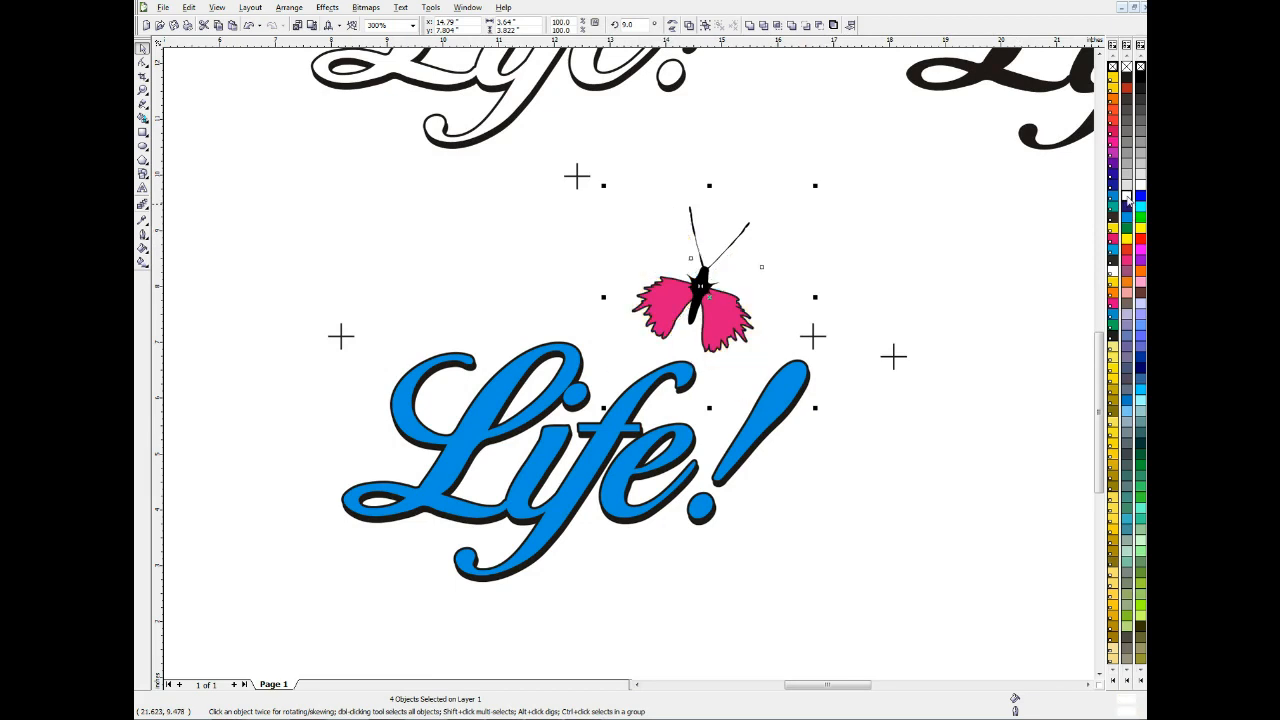
Fill the lower-left butterfly's black body with White and delete its antennae
{"action": "left_click", "coordinate": [709, 286]}
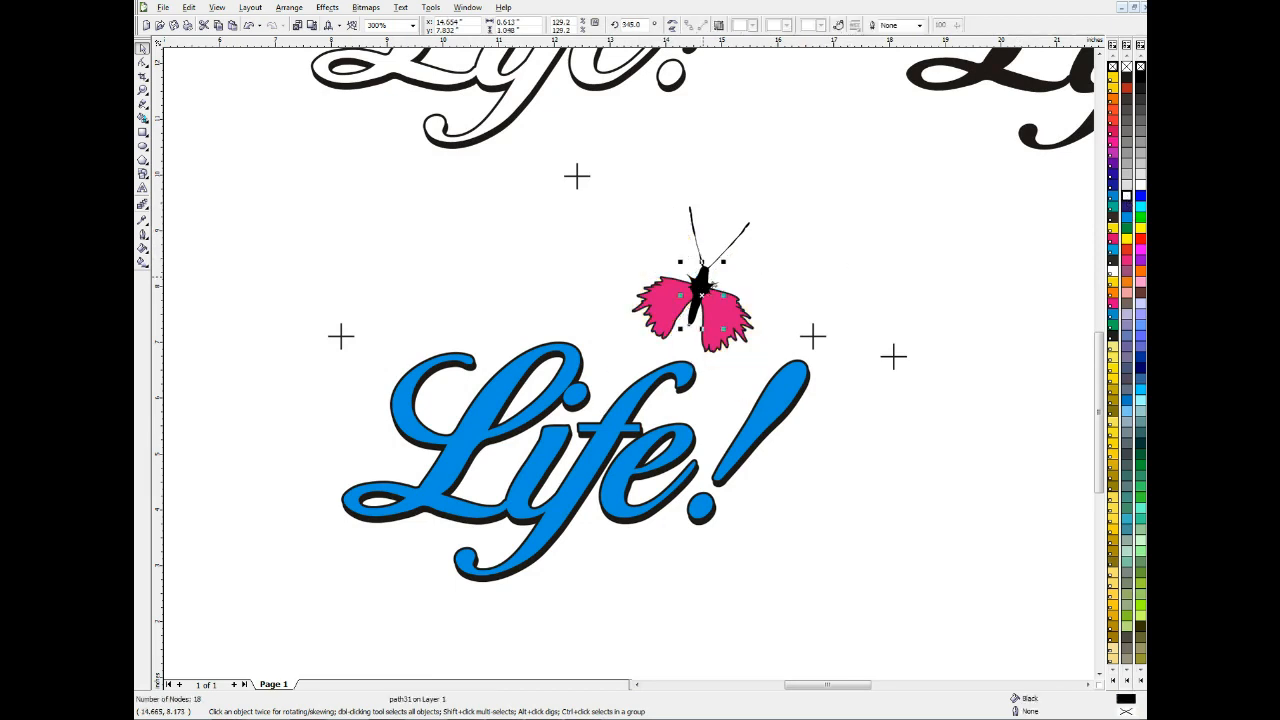
{"action": "left_click", "coordinate": [1127, 198]}
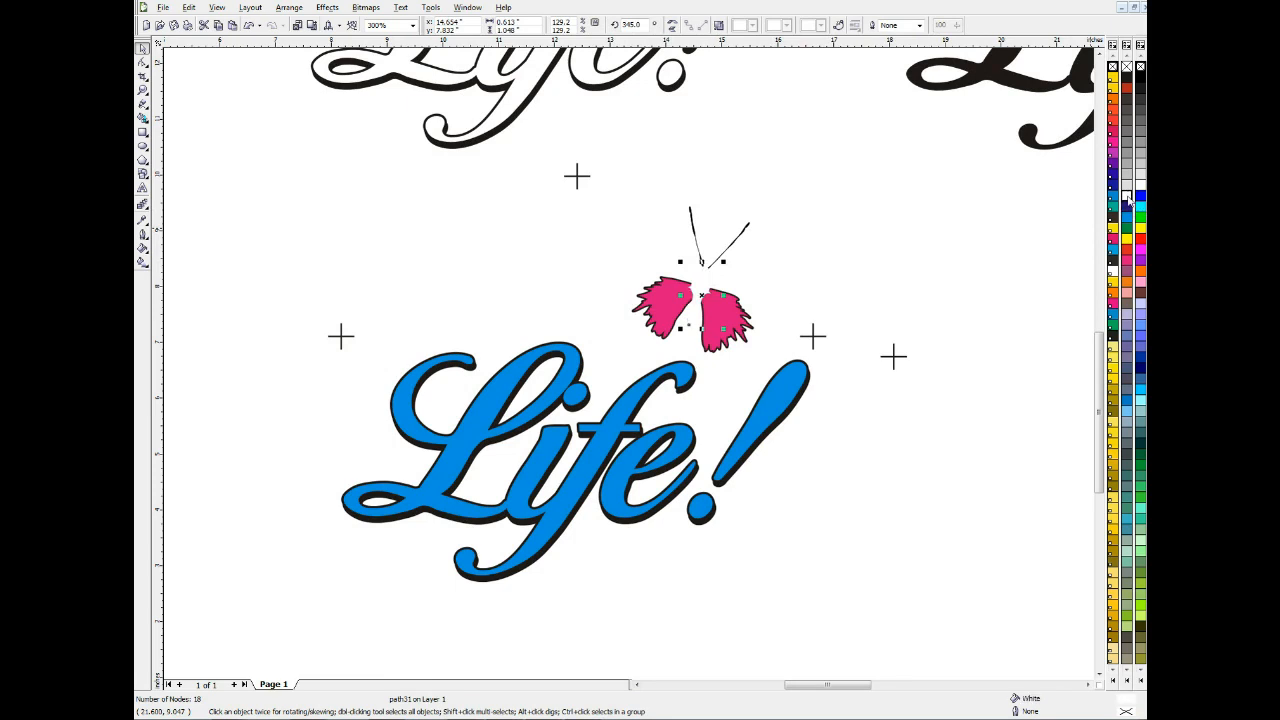
{"action": "left_click_drag", "start_coordinate": [679, 176], "coordinate": [804, 289]}
{"action": "key", "text": "Delete"}
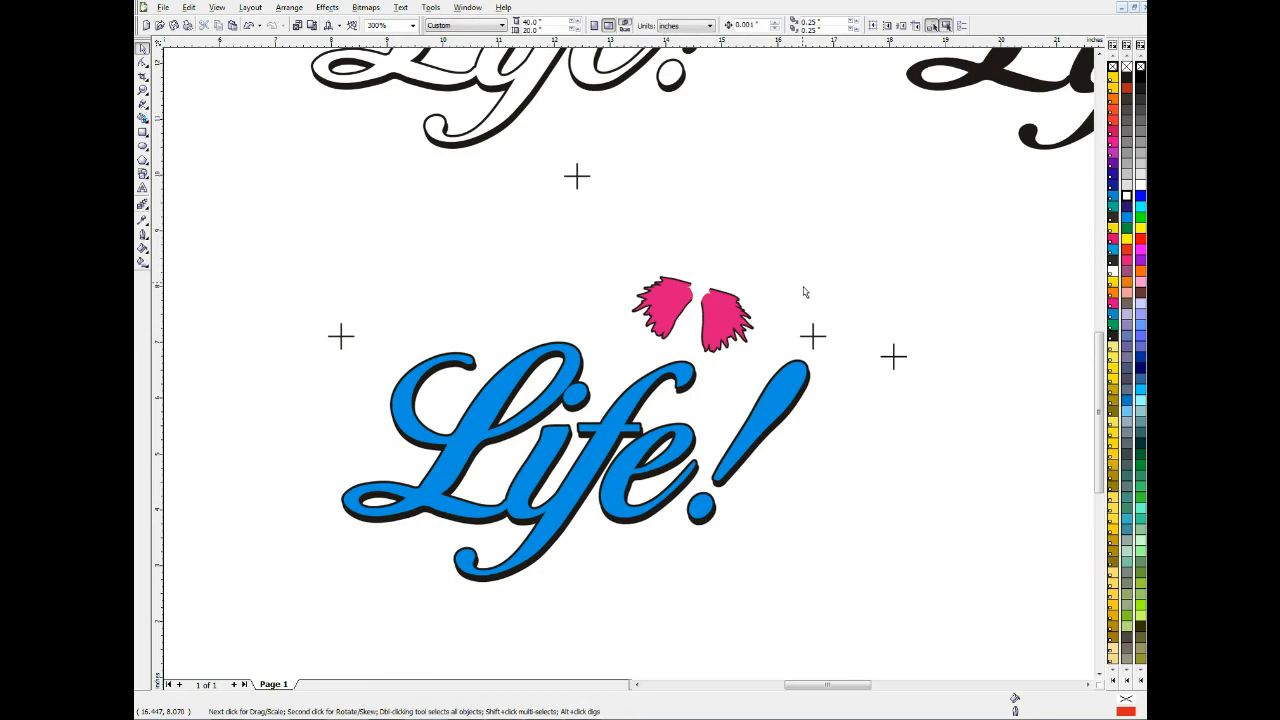
Give the lower-left butterfly's magenta wings a C0 M0 Y0 K100 fill and White outline, and delete that copy's Life! lettering with its shadow
{"action": "left_click", "coordinate": [674, 298]}
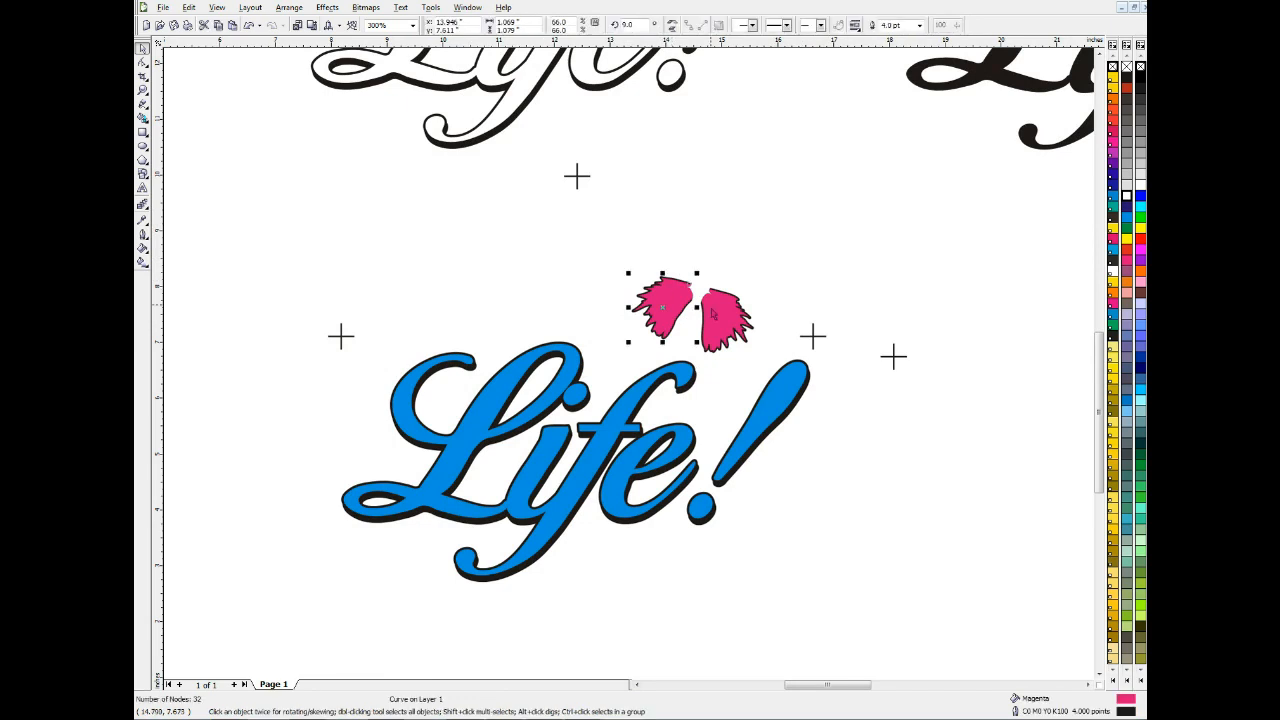
{"action": "left_click", "coordinate": [712, 314], "text": "shift"}
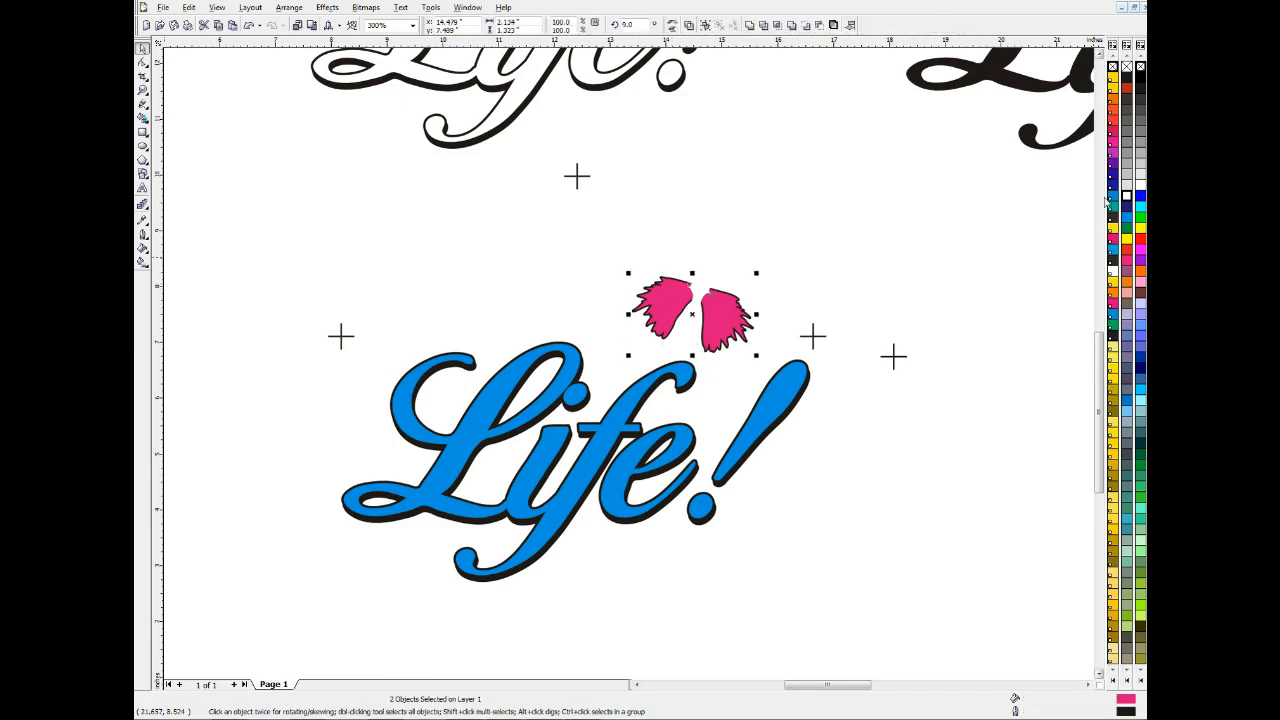
{"action": "left_click", "coordinate": [1128, 80]}
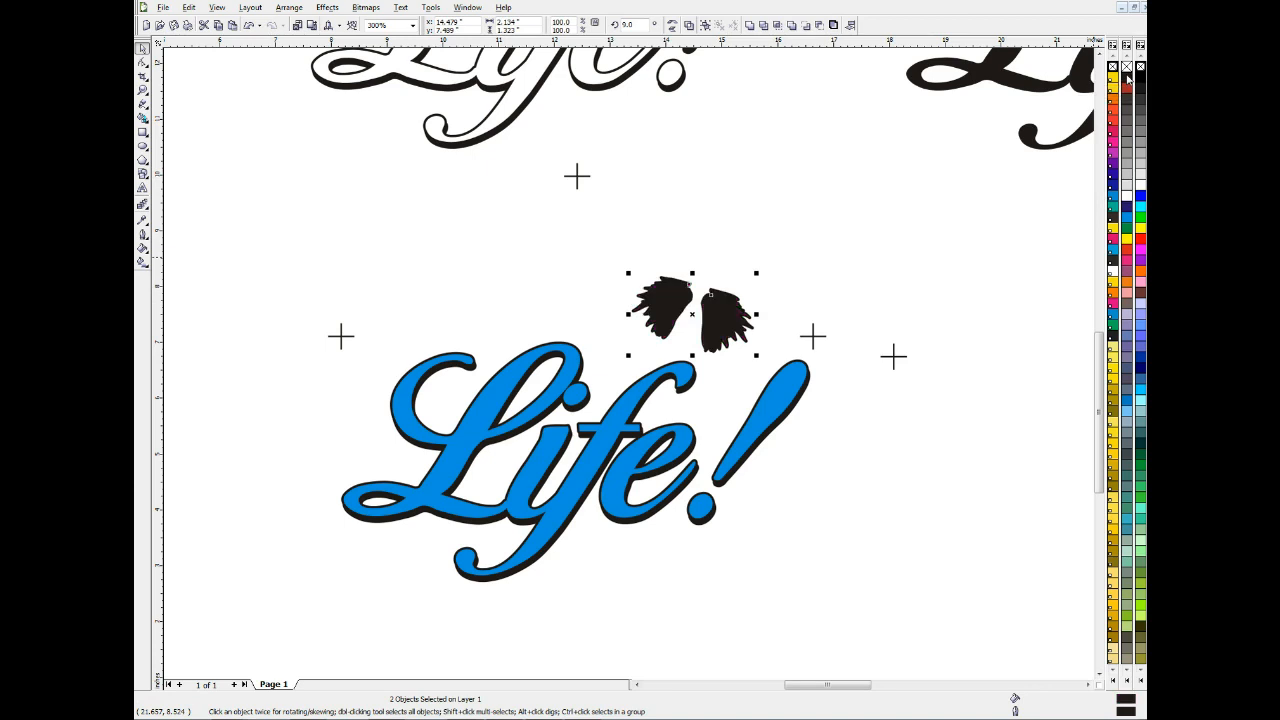
{"action": "right_click", "coordinate": [1128, 198]}
{"action": "left_click", "coordinate": [885, 316]}
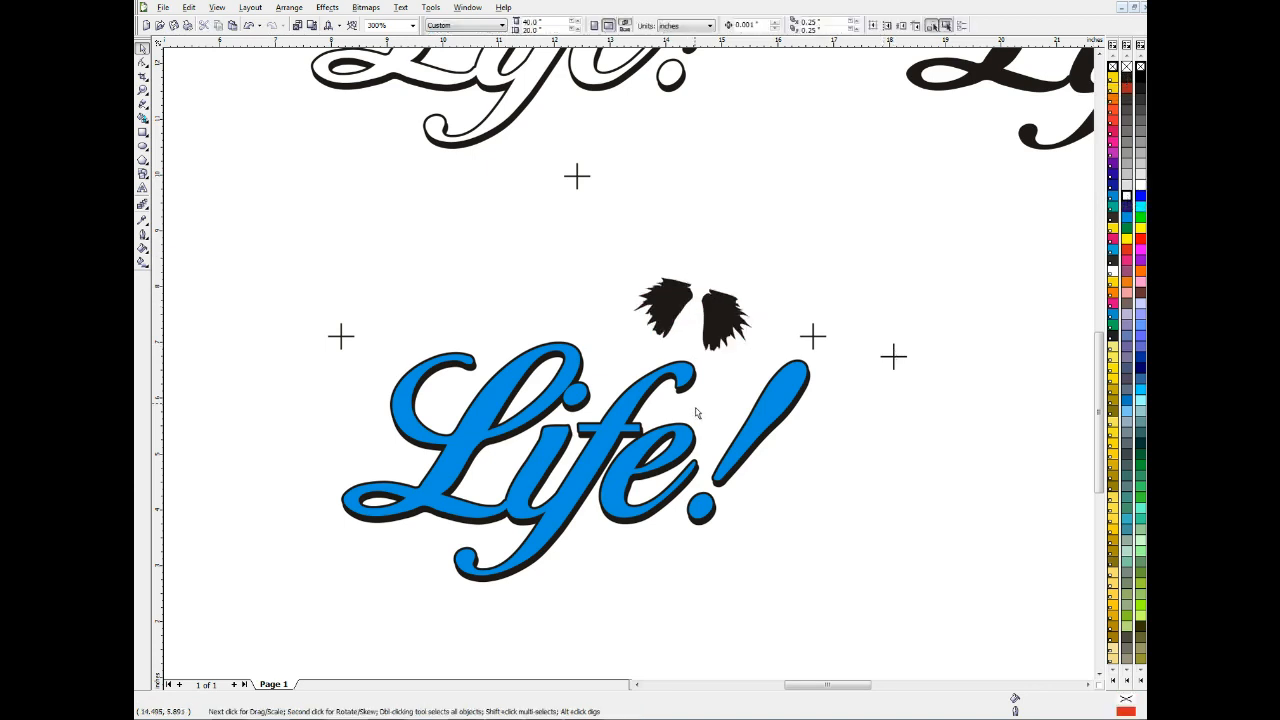
{"action": "left_click", "coordinate": [792, 406]}
{"action": "key", "text": "Delete"}
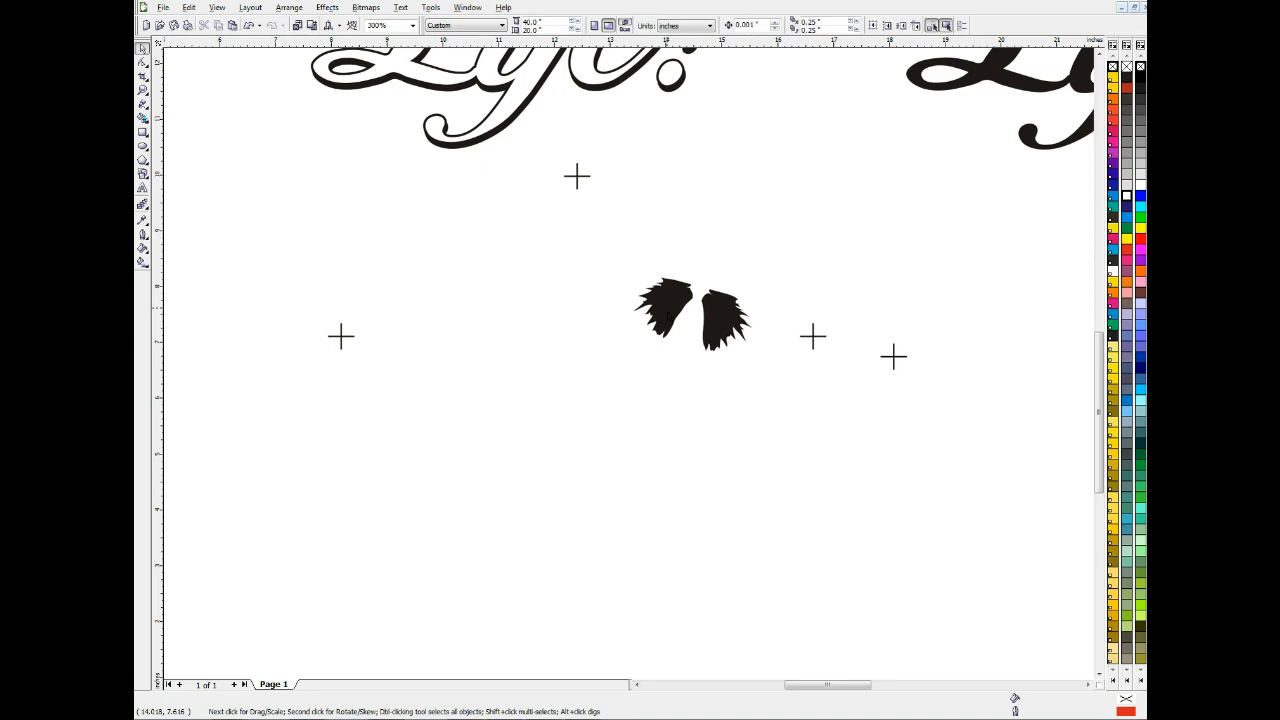
{"action": "scroll", "coordinate": [668, 317], "scroll_direction": "down", "scroll_amount": 1}
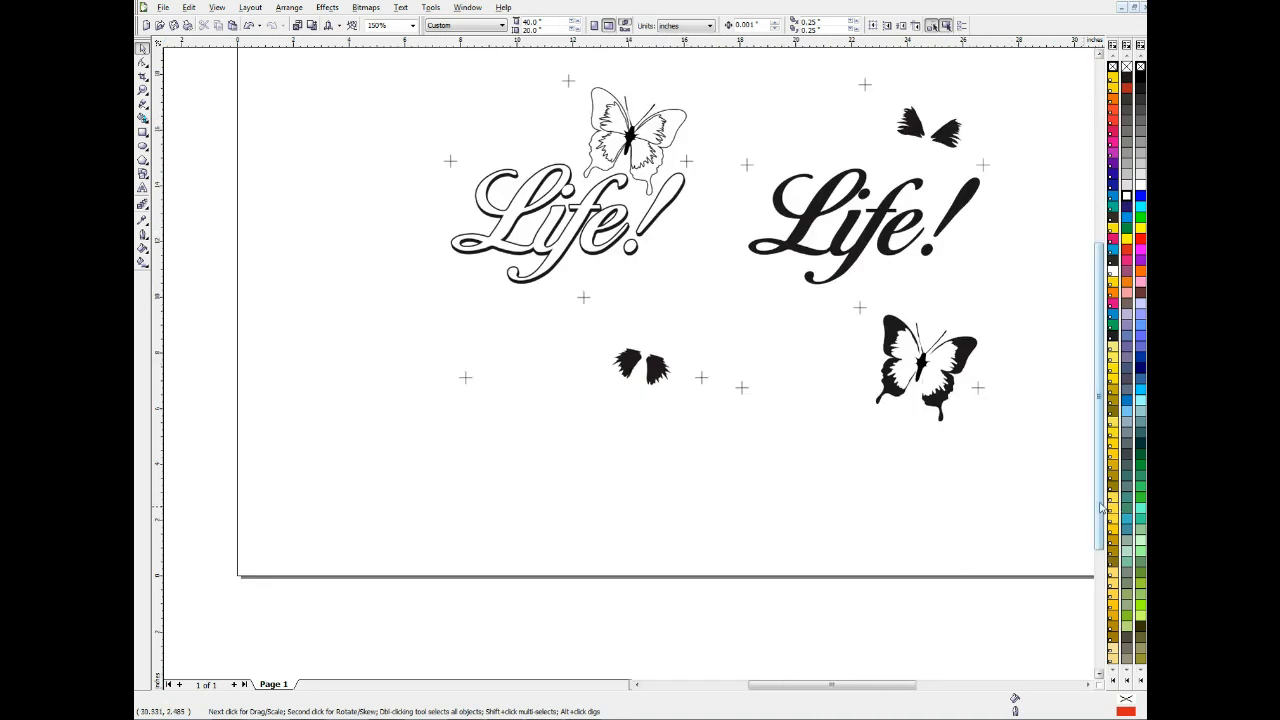
{"action": "scroll", "coordinate": [1100, 508], "scroll_direction": "up", "scroll_amount": 1}
{"action": "scroll", "coordinate": [949, 337], "scroll_direction": "up", "scroll_amount": 1}
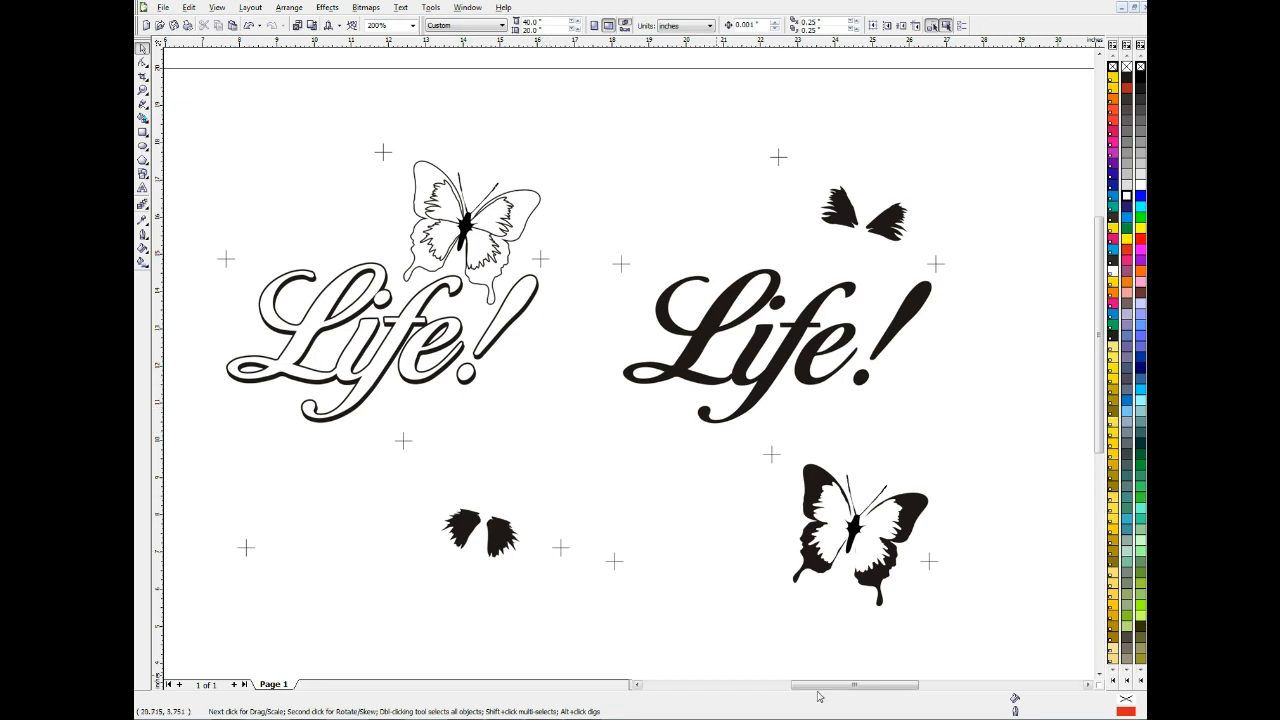
{"action": "left_click_drag", "start_coordinate": [818, 690], "coordinate": [813, 690]}
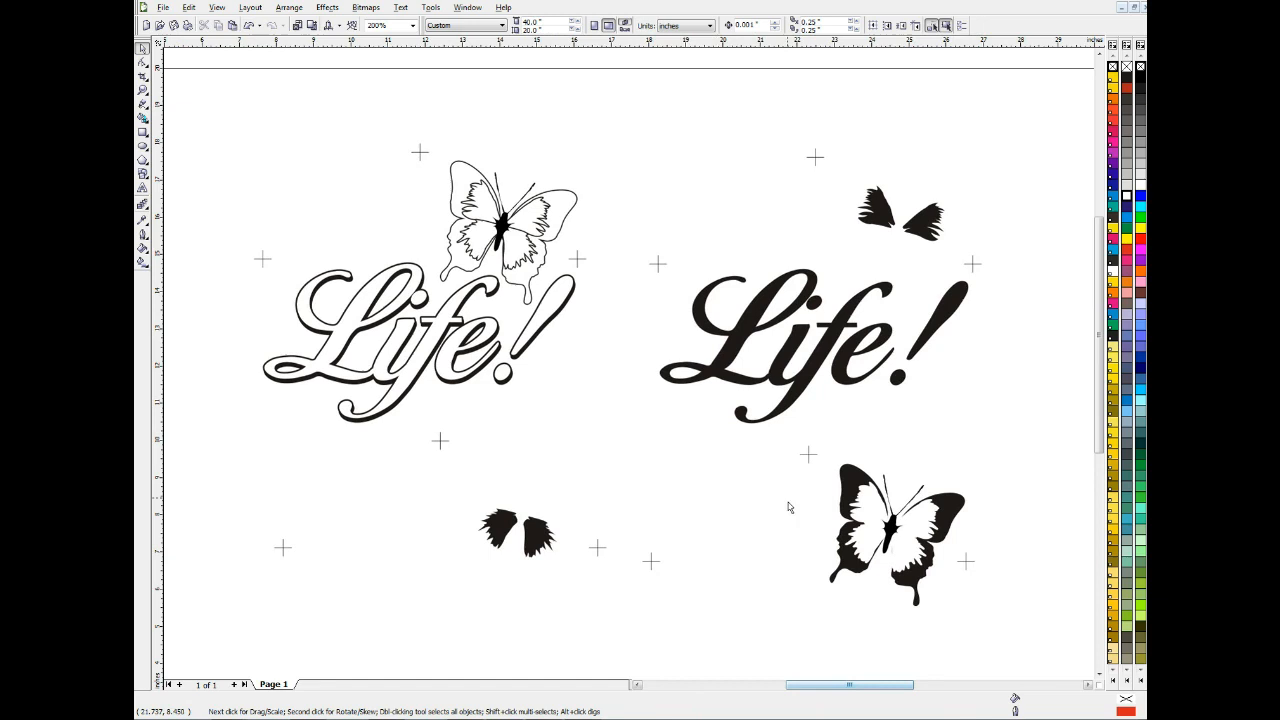